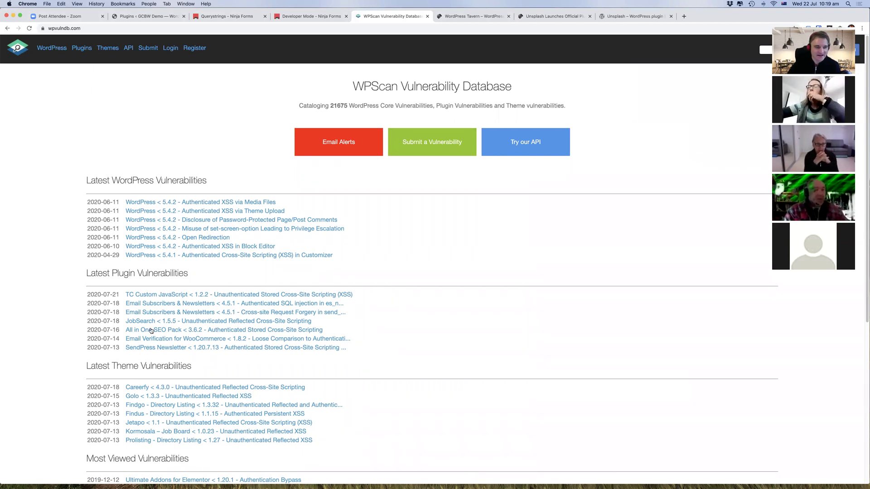
# Step: Copy the web address of the WPScan Vulnerability Database and close its page
pyautogui.click(91, 28)
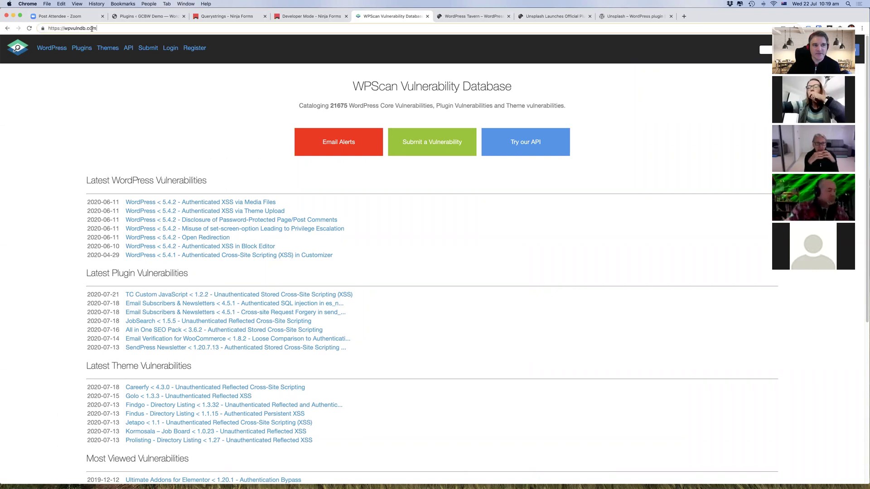
pyautogui.click(67, 130)
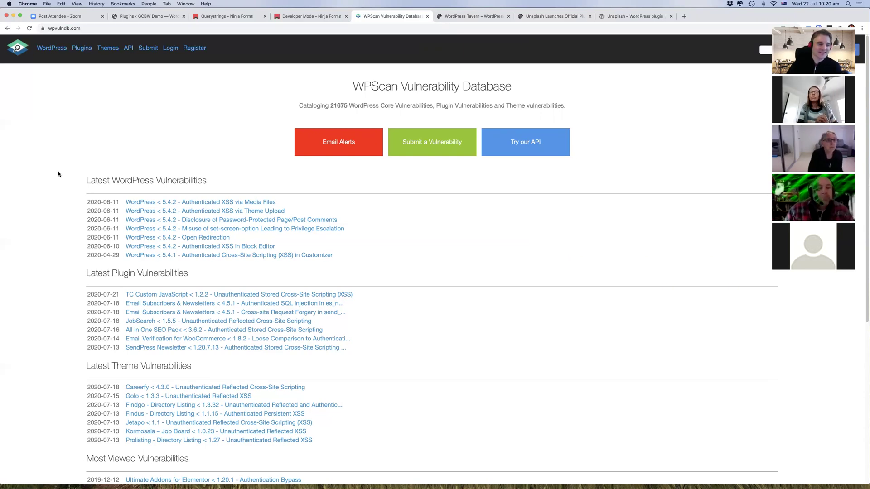
pyautogui.scroll(-1, 62, 205)
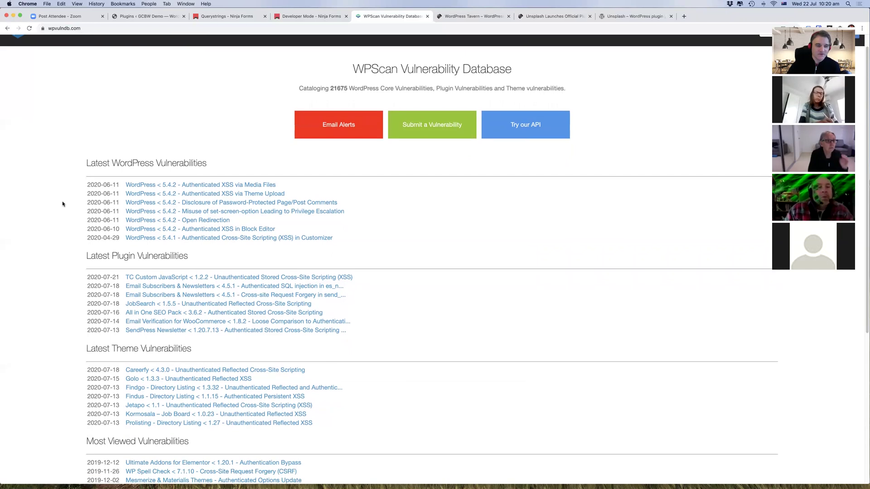
pyautogui.scroll(1, 63, 204)
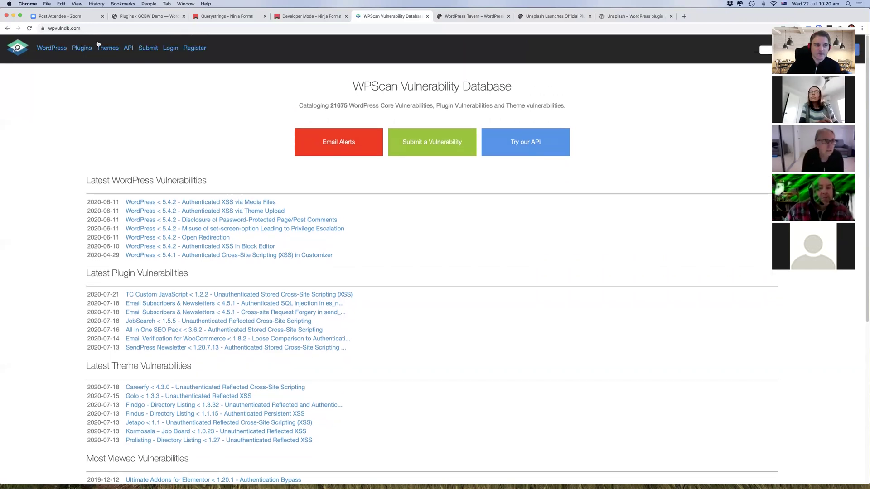
pyautogui.press('super+l')
pyautogui.press('super+c')
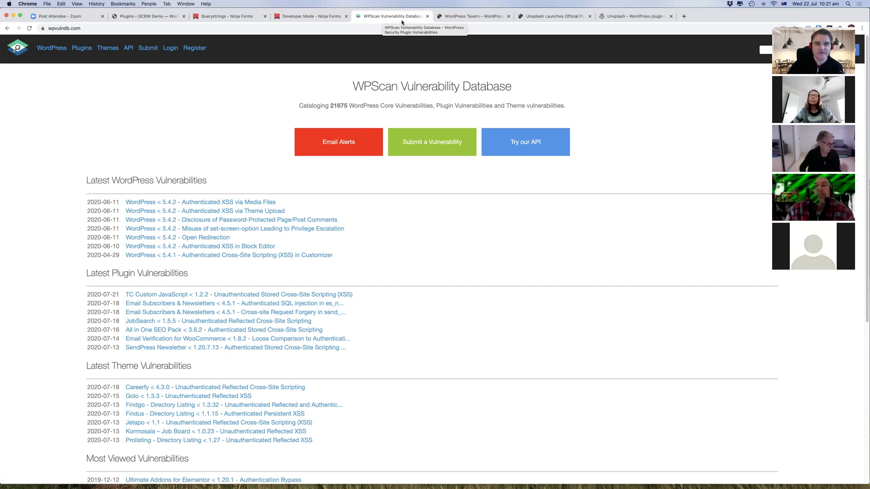
pyautogui.click(427, 16)
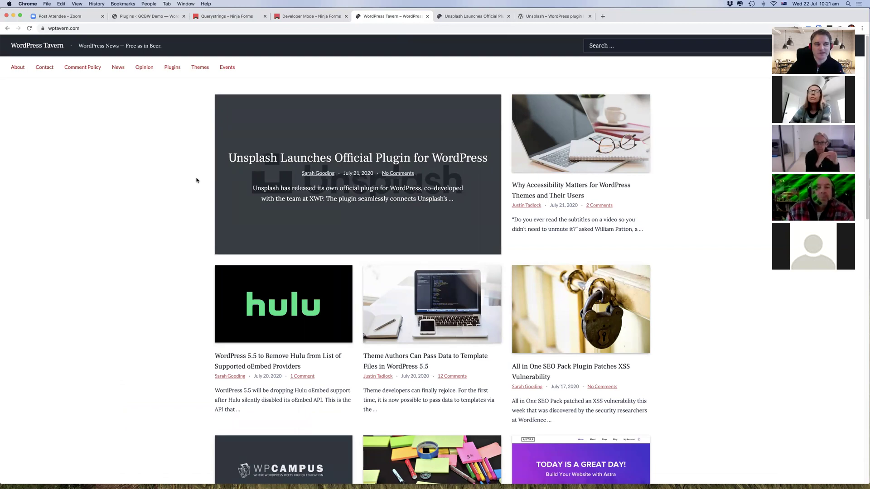
# Step: Select the WordPress Tavern home page address and switch to the article "Unsplash Launches Official Plugin for WordPress"
pyautogui.press('super+l')
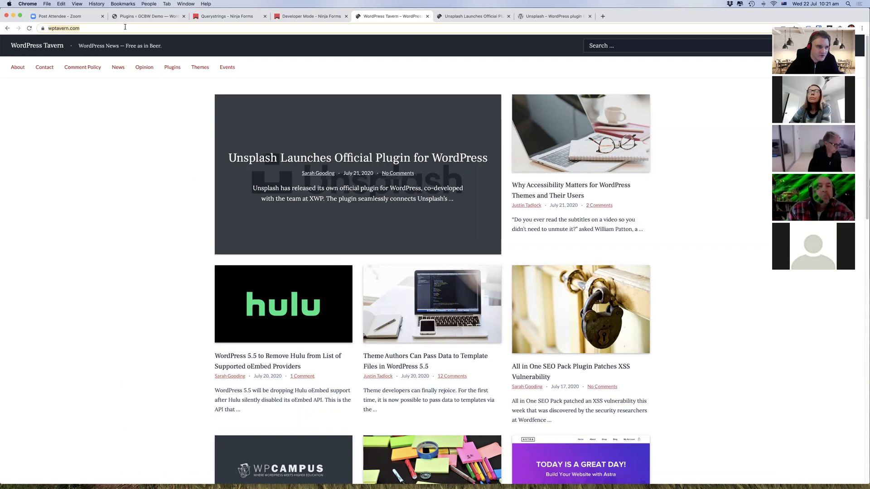
pyautogui.click(169, 156)
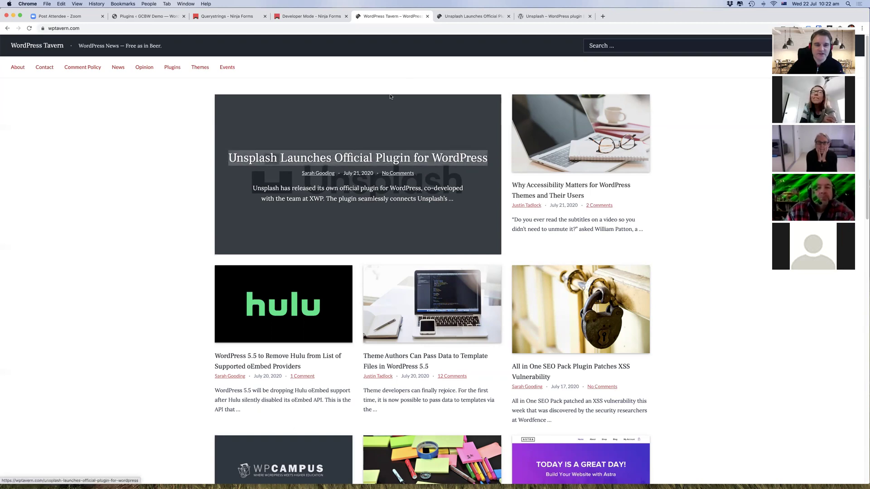
pyautogui.click(466, 17)
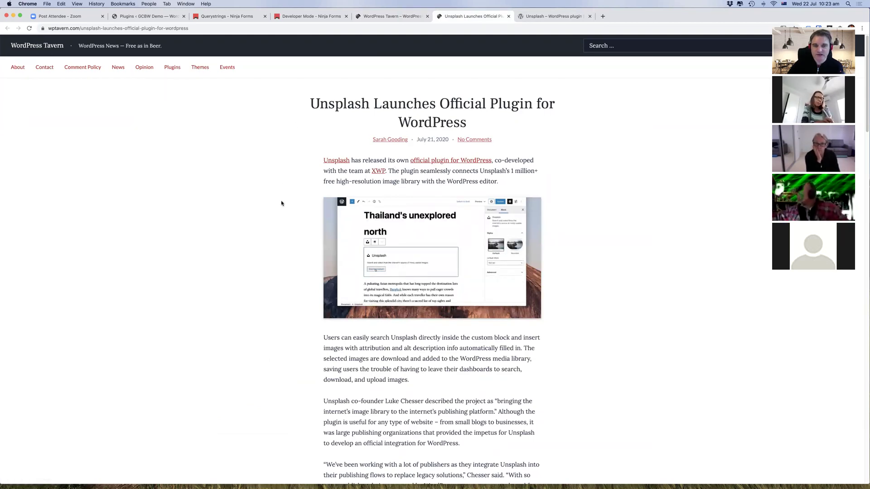
# Step: View the Unsplash plugin's WordPress.org page and skim its description
pyautogui.click(542, 18)
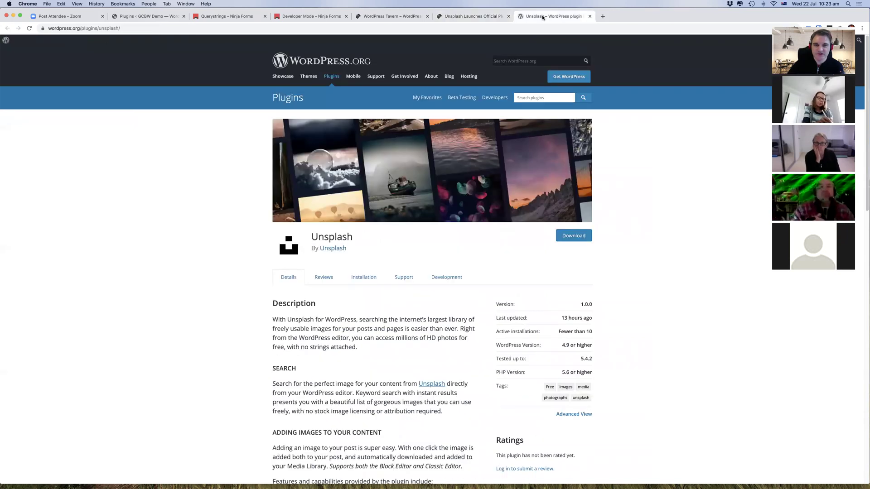
pyautogui.scroll(-3, 234, 243)
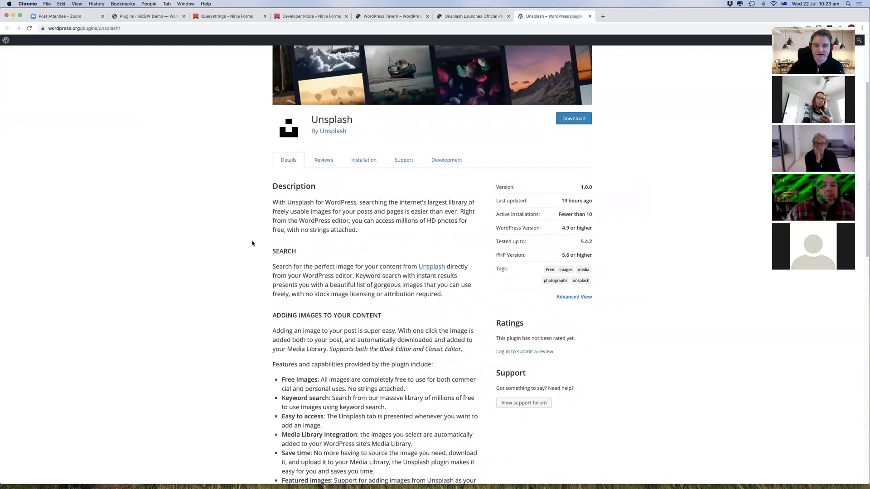
pyautogui.scroll(5, 257, 243)
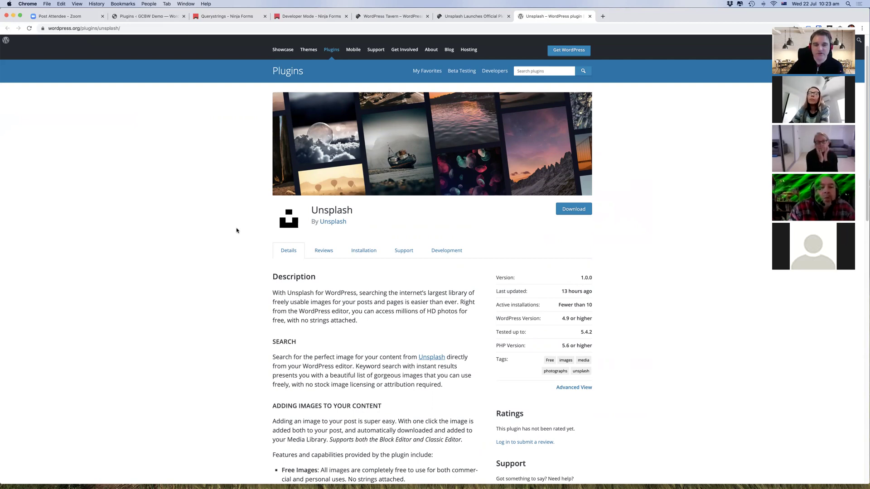
# Step: Return to the Unsplash launch article and look over its introduction and demo image
pyautogui.click(466, 16)
pyautogui.scroll(-3, 349, 197)
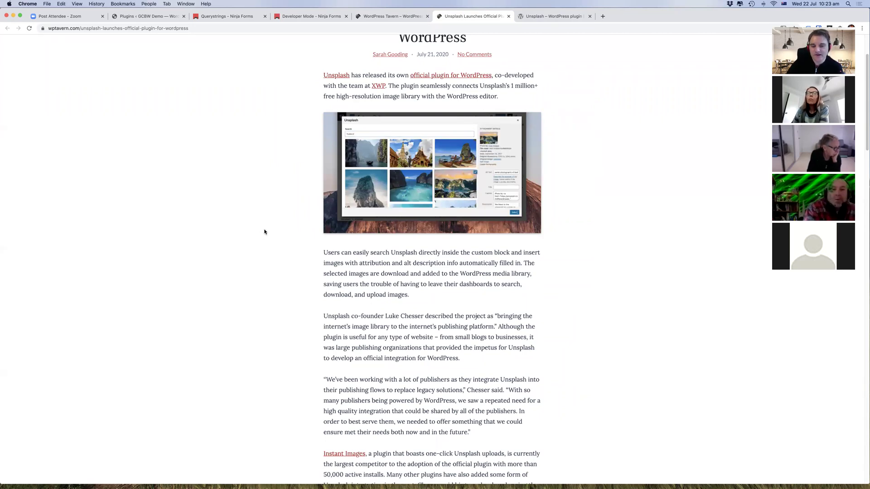
pyautogui.scroll(1, 280, 244)
pyautogui.scroll(3, 280, 244)
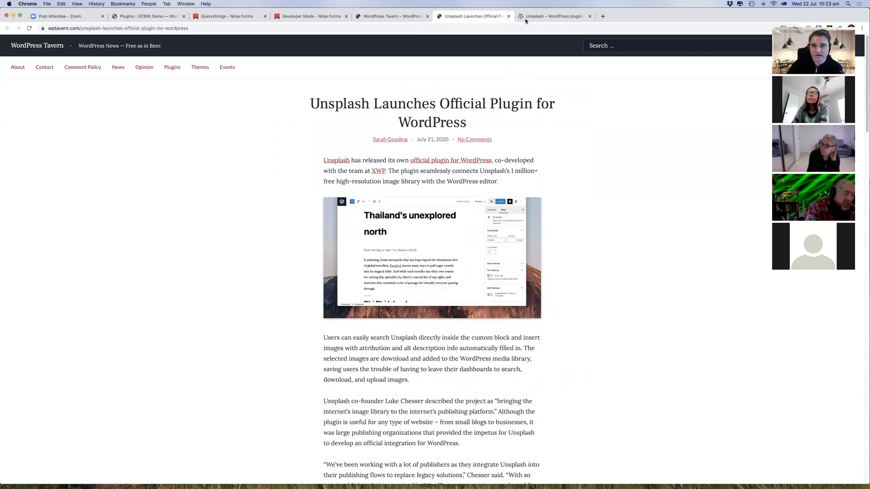
# Step: Select the web addresses of the WordPress.org Unsplash plugin page and the Unsplash launch article
pyautogui.click(541, 16)
pyautogui.click(149, 28)
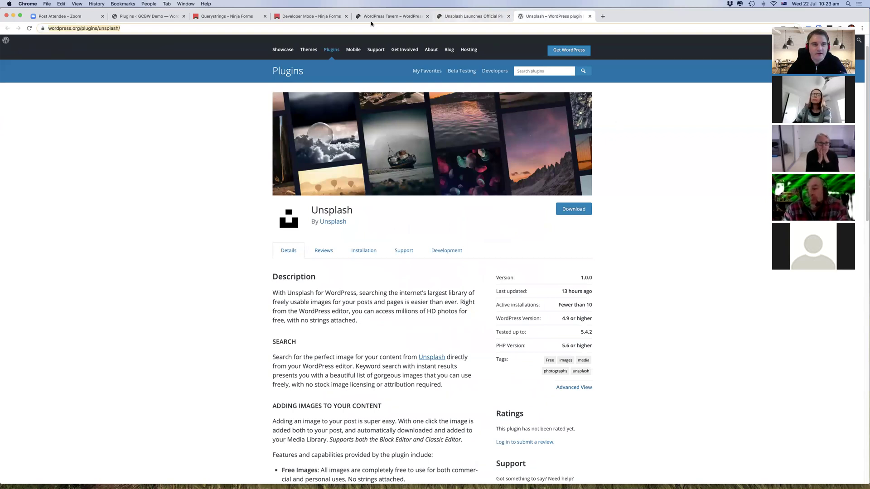
pyautogui.click(460, 15)
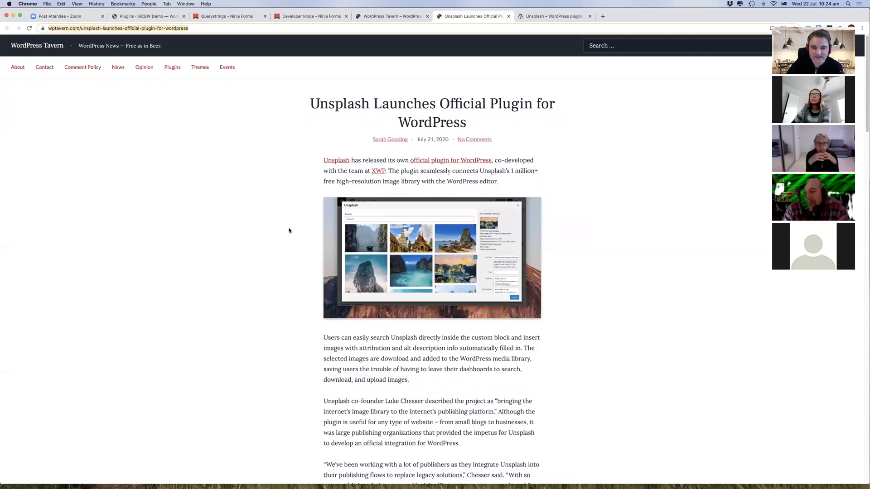
# Step: Read through the whole Unsplash launch article down to its sharing section and return to its beginning
pyautogui.scroll(-1, 289, 229)
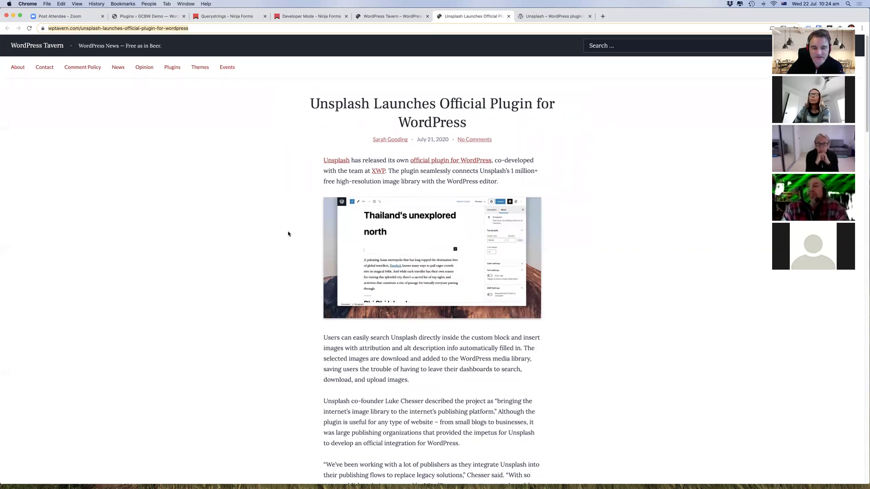
pyautogui.scroll(-10, 288, 234)
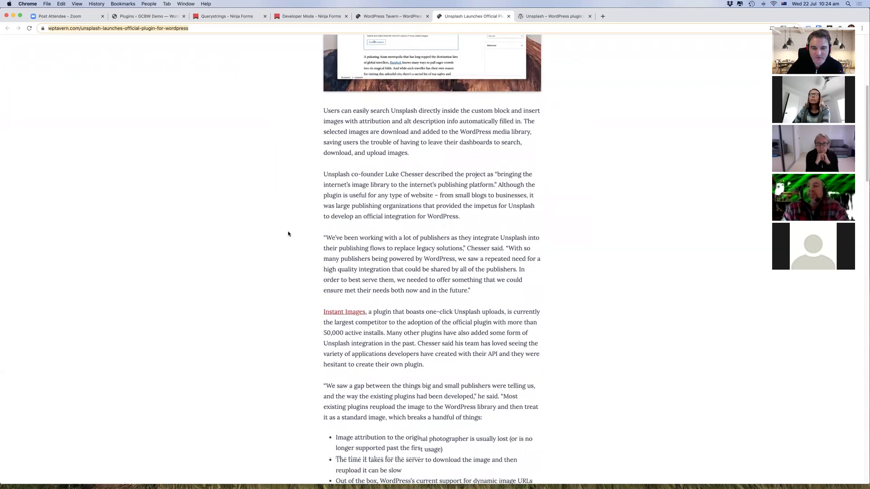
pyautogui.scroll(-4, 288, 233)
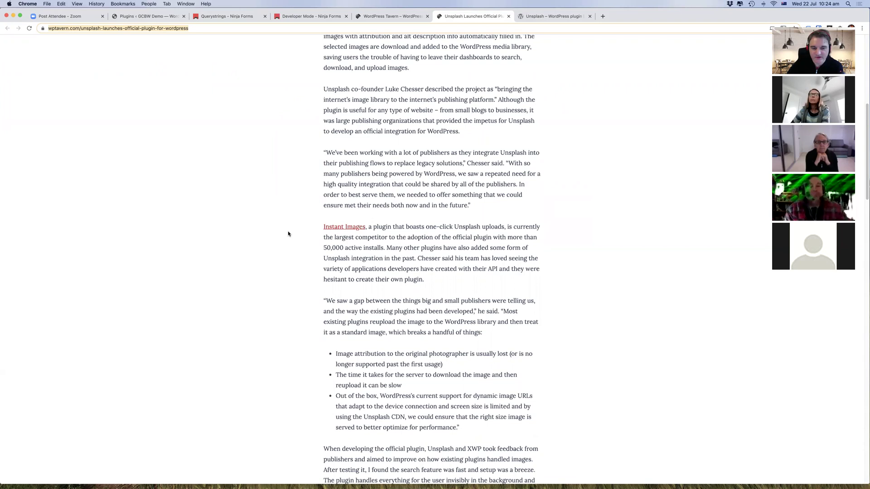
pyautogui.scroll(-3, 288, 234)
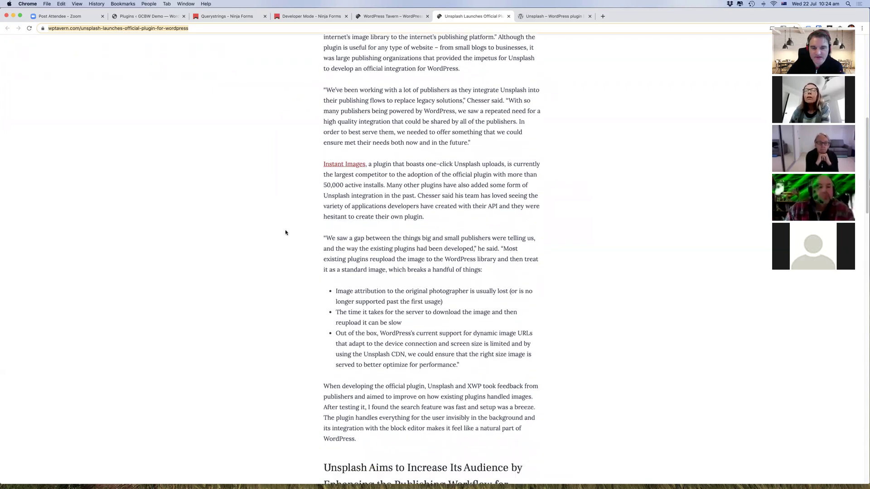
pyautogui.scroll(-8, 284, 234)
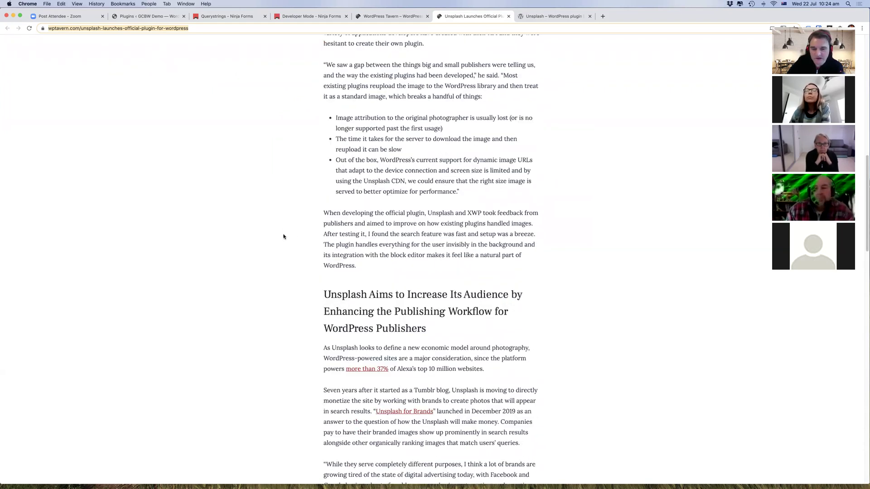
pyautogui.scroll(-3, 288, 234)
pyautogui.scroll(-10, 290, 233)
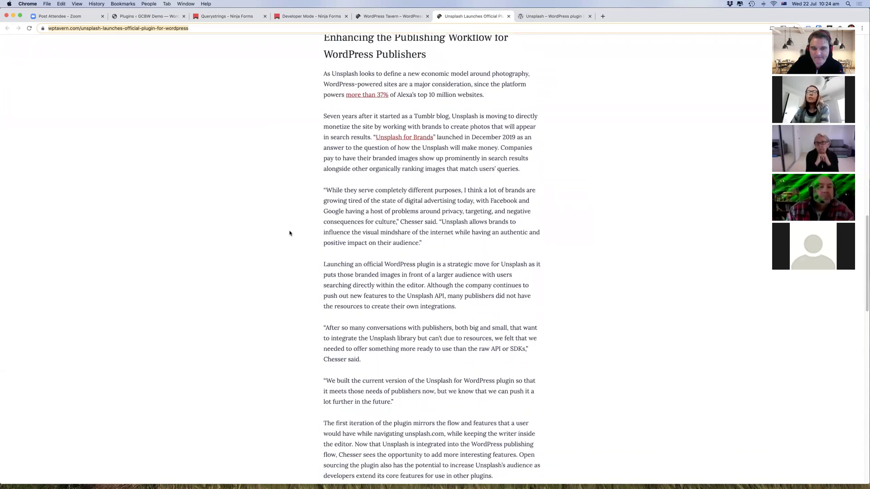
pyautogui.scroll(-8, 289, 233)
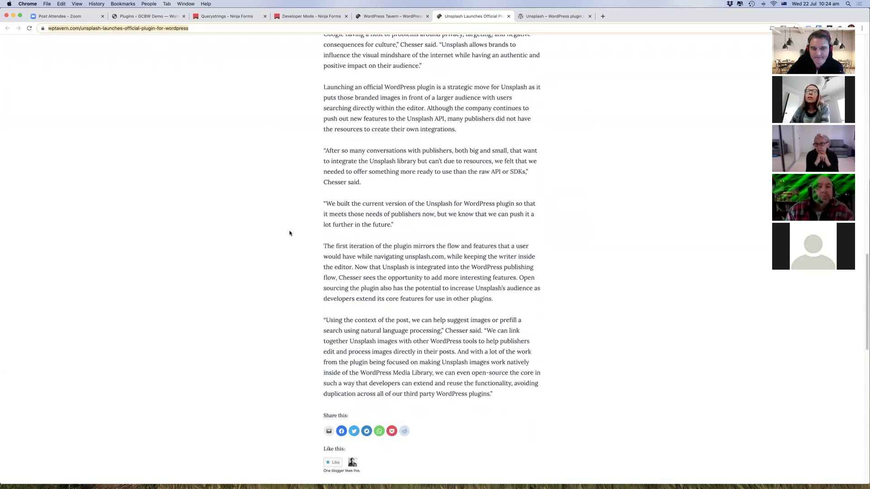
pyautogui.scroll(20, 289, 230)
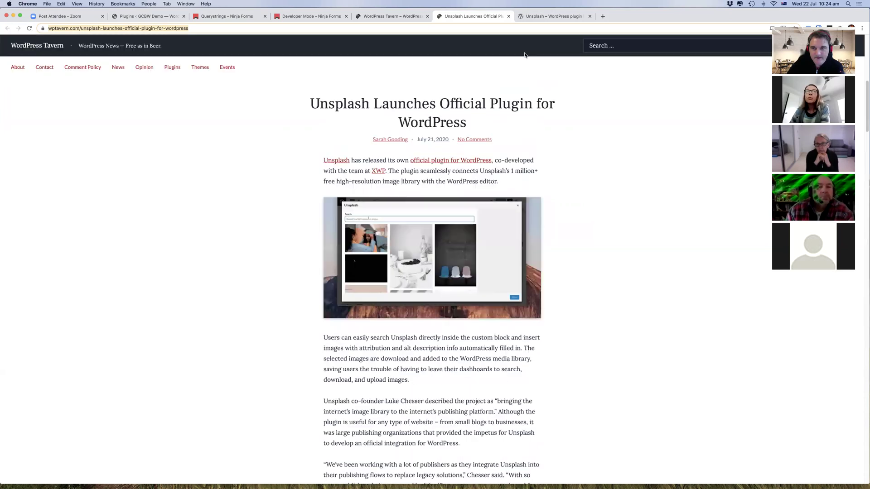
# Step: Examine the features and capabilities list and the screenshots on the WordPress.org Unsplash plugin page
pyautogui.click(555, 16)
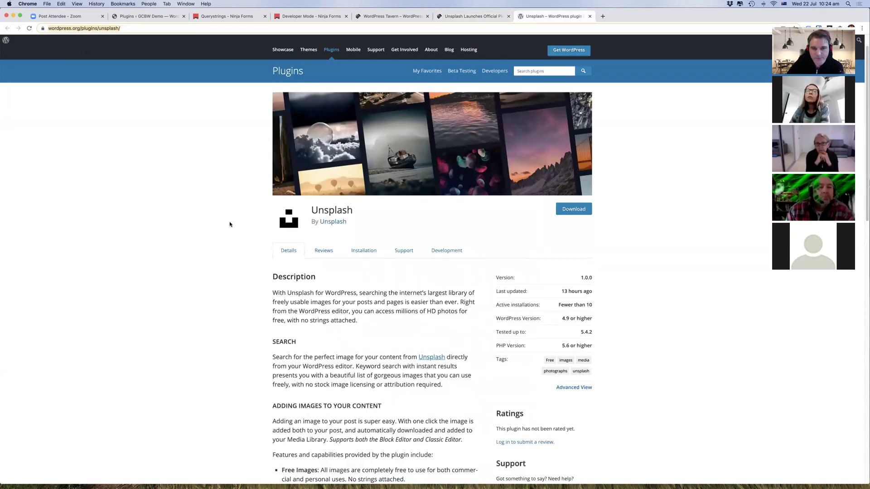
pyautogui.scroll(1, 230, 224)
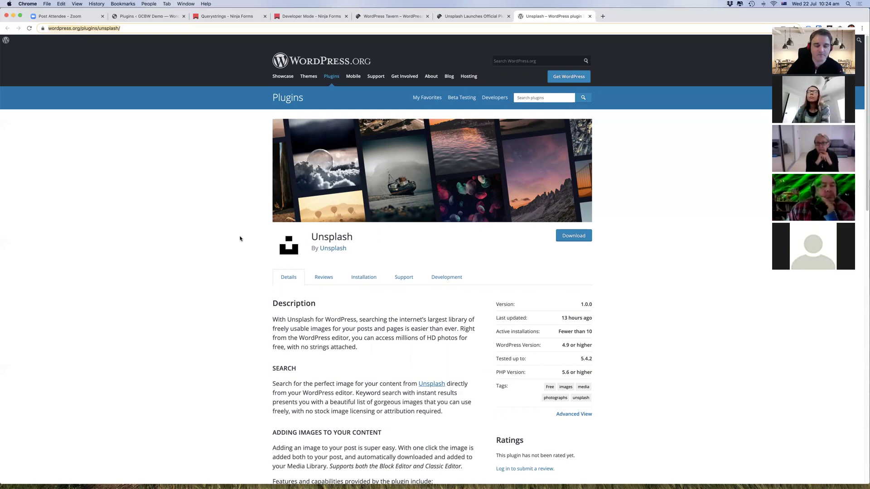
pyautogui.scroll(-6, 235, 232)
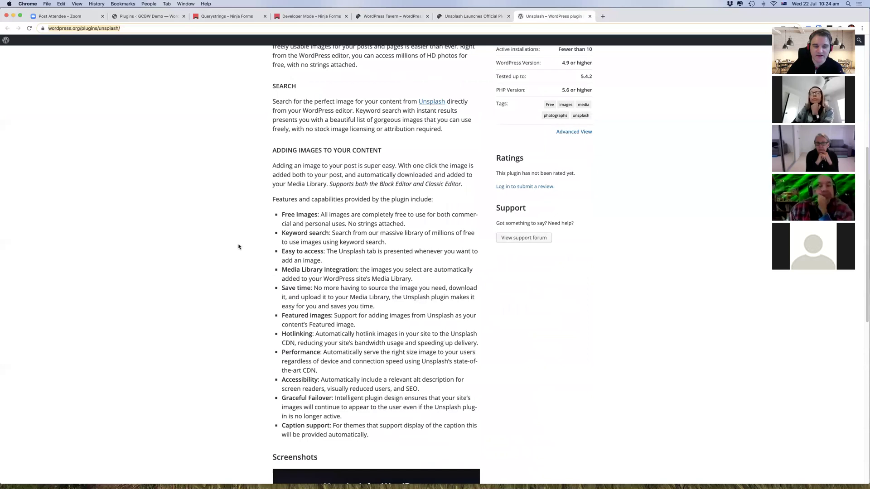
pyautogui.scroll(-1, 224, 257)
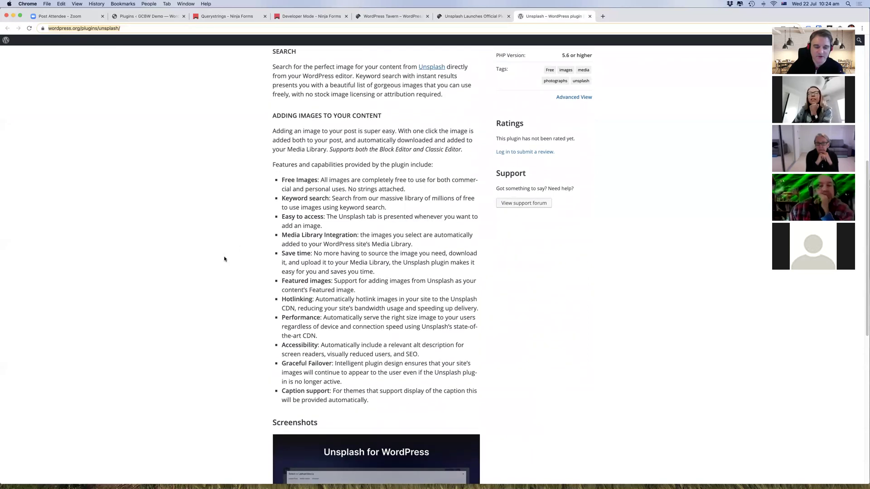
pyautogui.scroll(-2, 224, 257)
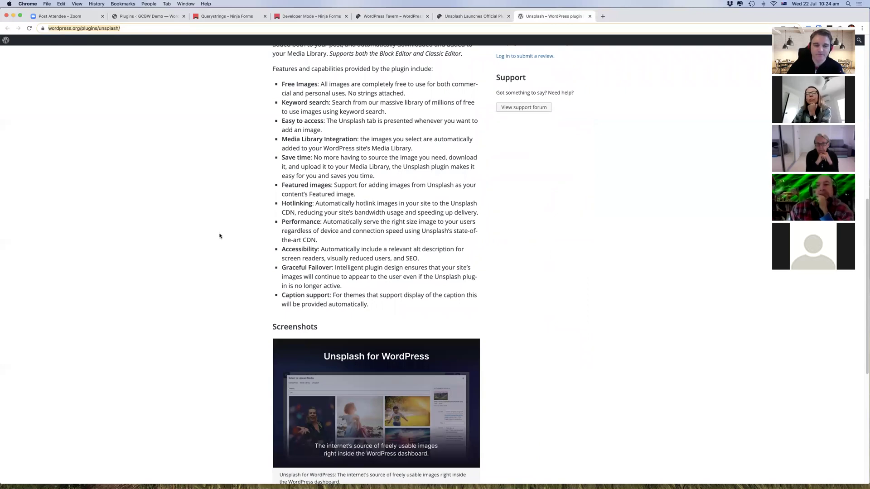
pyautogui.scroll(-1, 234, 241)
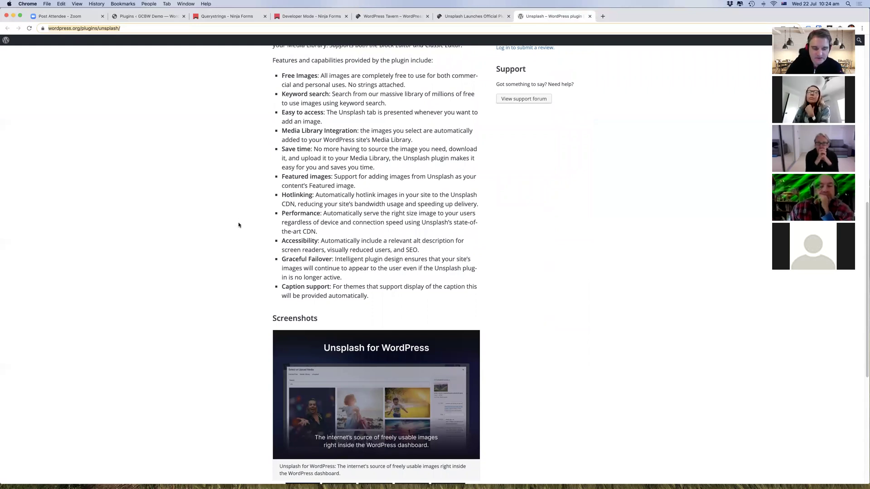
pyautogui.scroll(10, 238, 226)
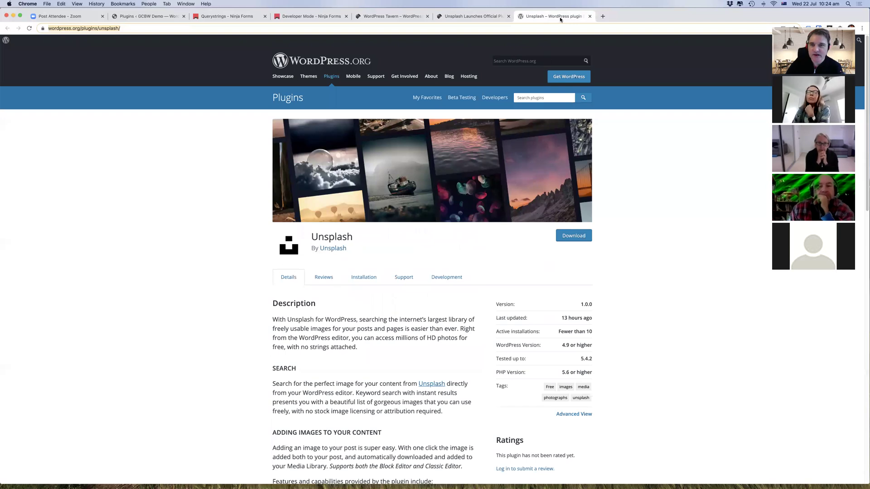
# Step: Close the Unsplash plugin page, the Unsplash launch article and the WordPress Tavern home page
pyautogui.click(589, 16)
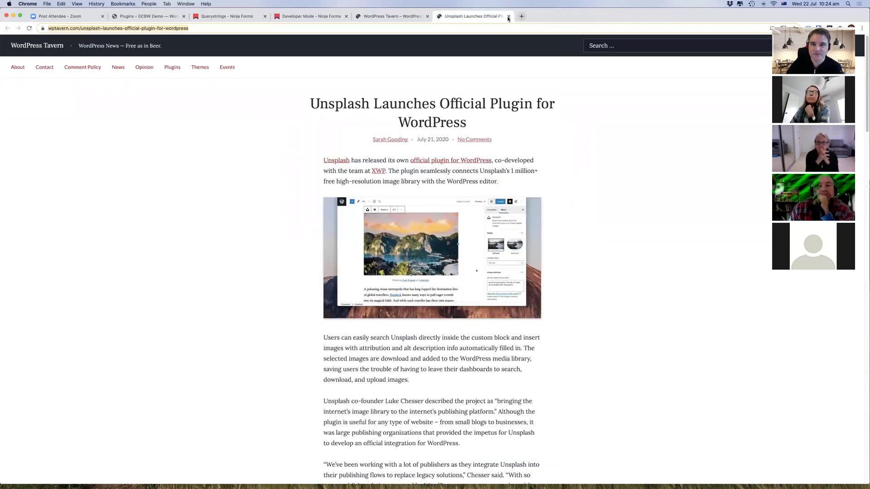
pyautogui.press('super+w')
pyautogui.click(428, 17)
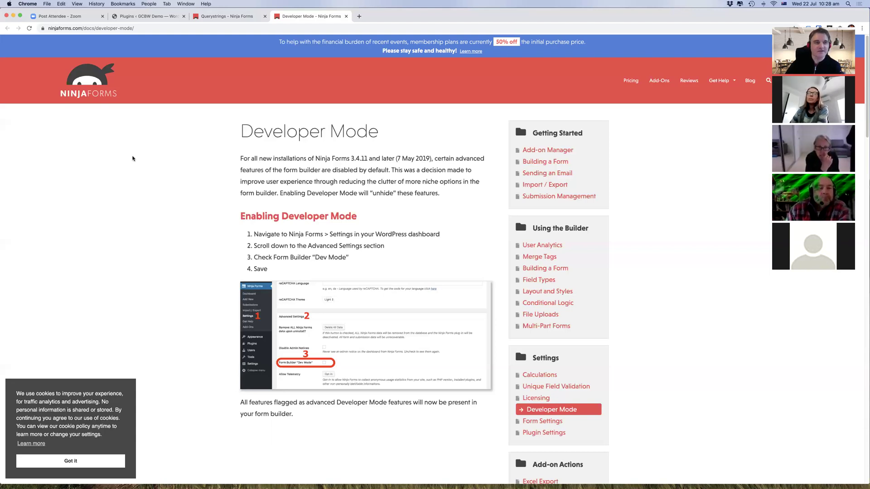
# Step: Show the Ninja Forms Querystrings documentation and highlight its heading "Populating a Field via a Query string"
pyautogui.click(230, 17)
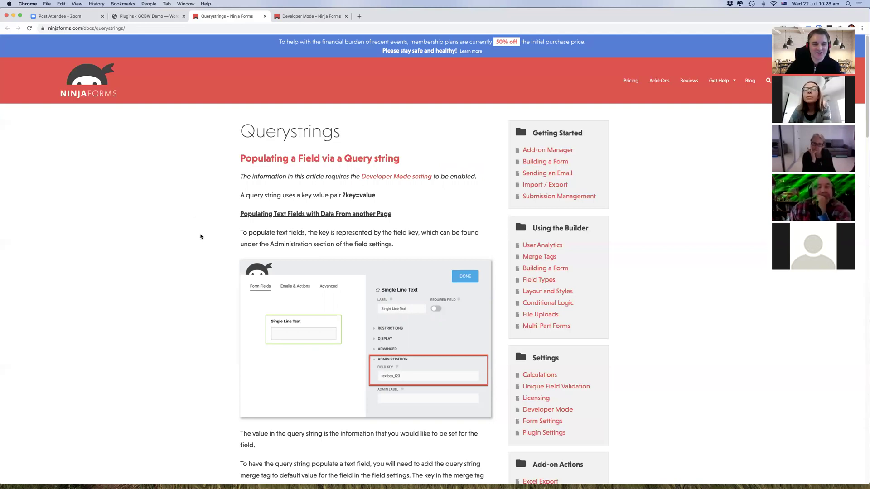
pyautogui.moveTo(401, 160); pyautogui.dragTo(239, 158)
pyautogui.click(239, 134)
pyautogui.moveTo(401, 160); pyautogui.dragTo(233, 161)
pyautogui.click(234, 161)
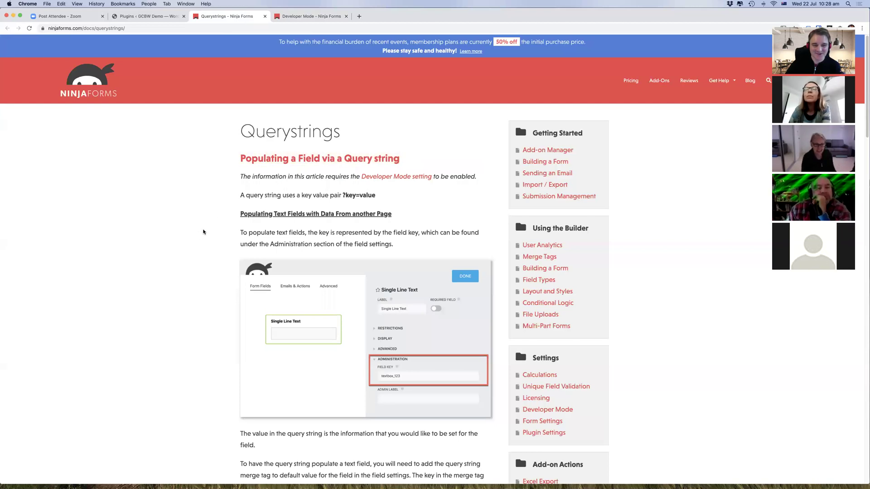
# Step: Read through the Querystrings documentation on populating text fields, preselecting list items and using submission data in a redirect
pyautogui.scroll(-5, 203, 256)
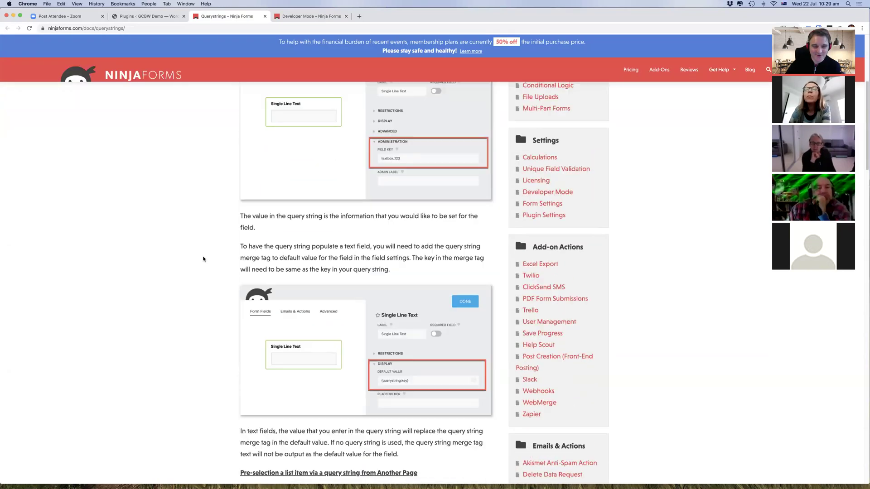
pyautogui.scroll(-5, 203, 257)
pyautogui.scroll(8, 203, 256)
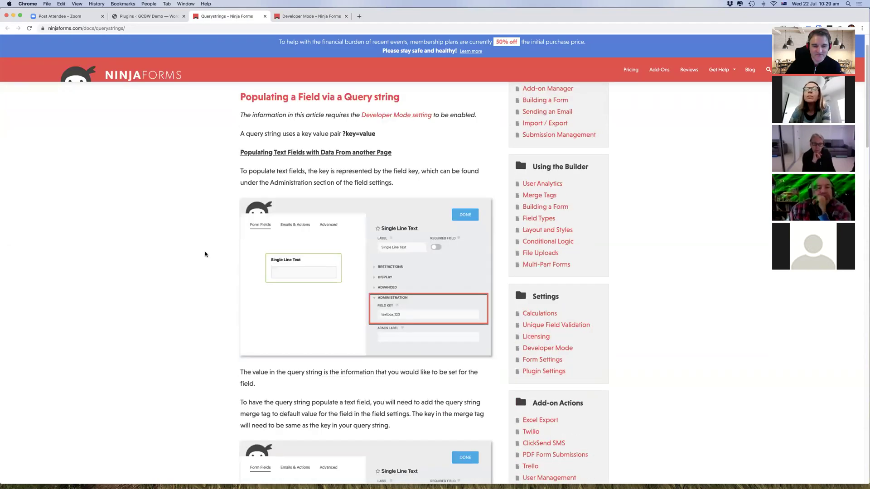
pyautogui.scroll(2, 206, 254)
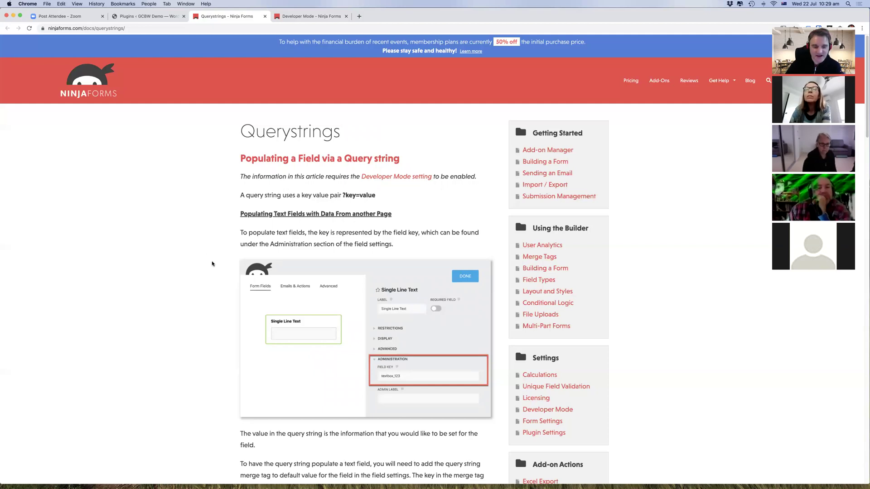
pyautogui.scroll(-3, 212, 263)
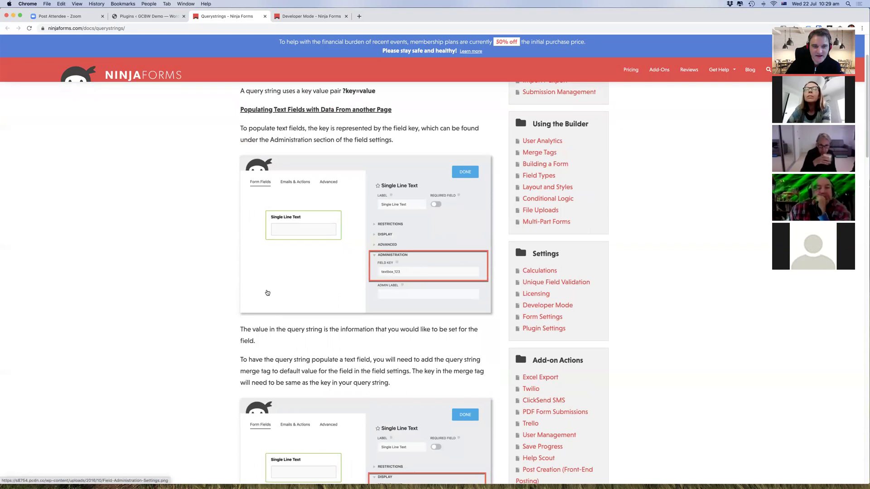
pyautogui.scroll(-3, 224, 286)
pyautogui.scroll(-3, 224, 286)
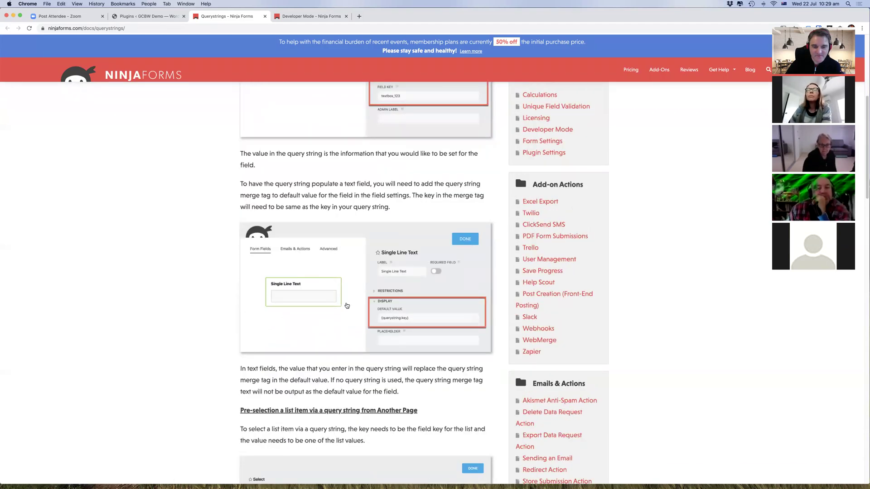
pyautogui.scroll(-2, 345, 304)
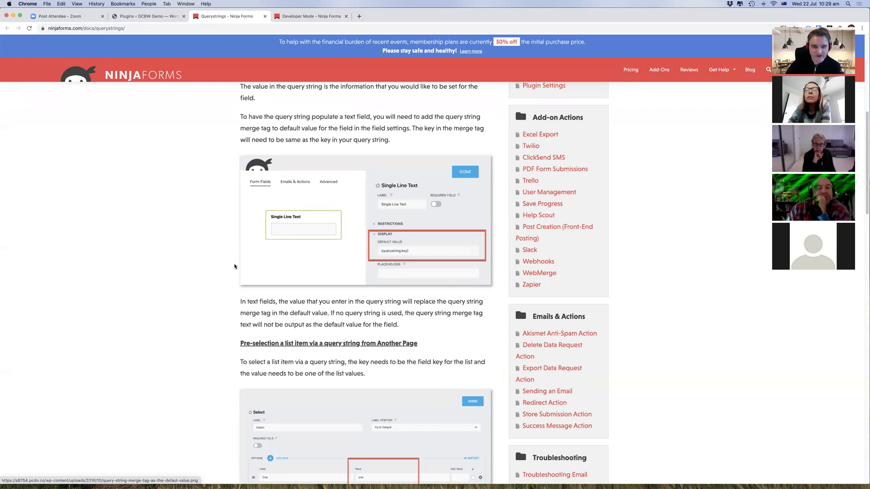
pyautogui.scroll(-4, 229, 267)
pyautogui.scroll(-10, 225, 267)
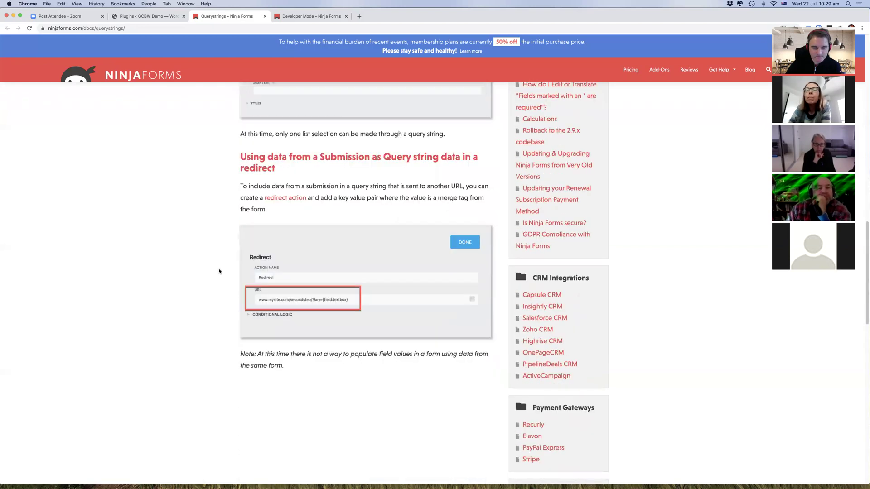
pyautogui.scroll(-1, 220, 273)
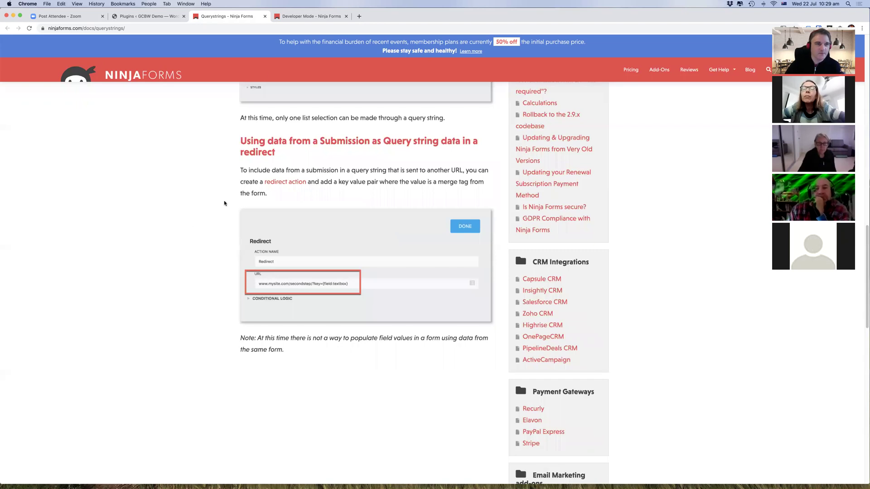
# Step: Open the Ninja Forms dashboard on the GCBW Demo site and decline the usage data collection request
pyautogui.press('super+alt+Left')
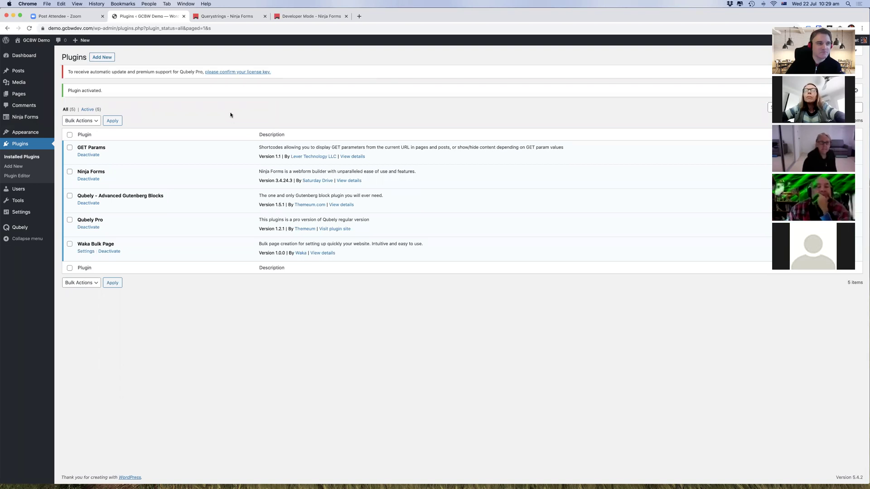
pyautogui.moveTo(46, 117)
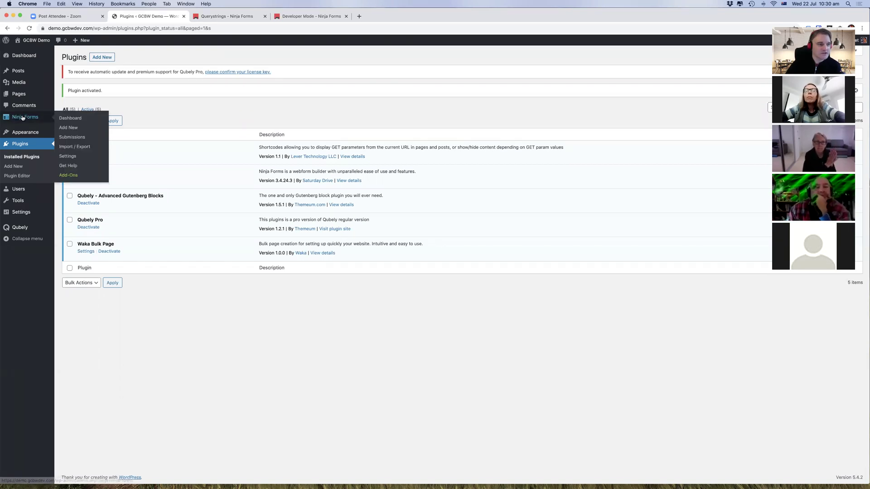
pyautogui.click(81, 121)
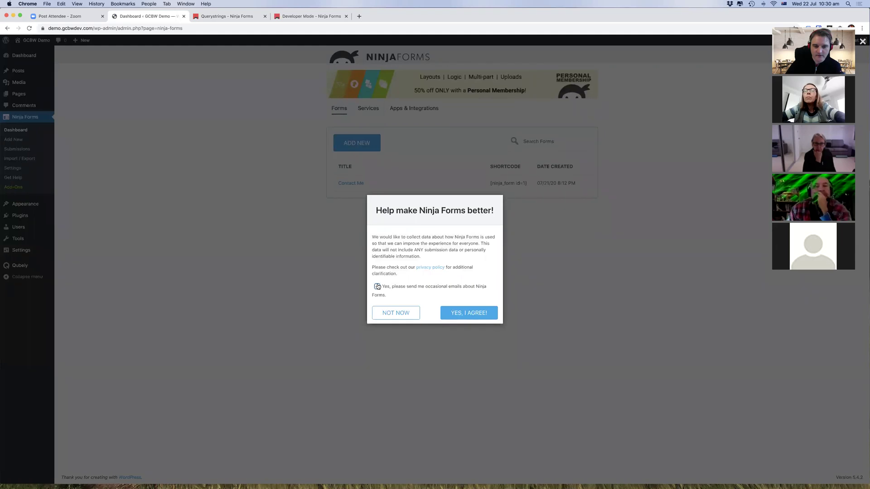
pyautogui.click(377, 286)
pyautogui.click(377, 286)
pyautogui.click(413, 314)
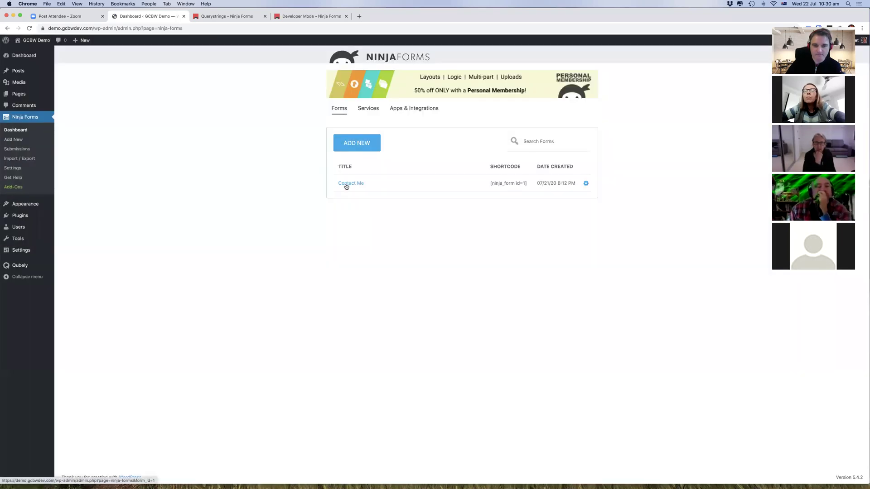
# Step: Open the Contact Me form and show the Name field's display settings with its default value
pyautogui.click(346, 184)
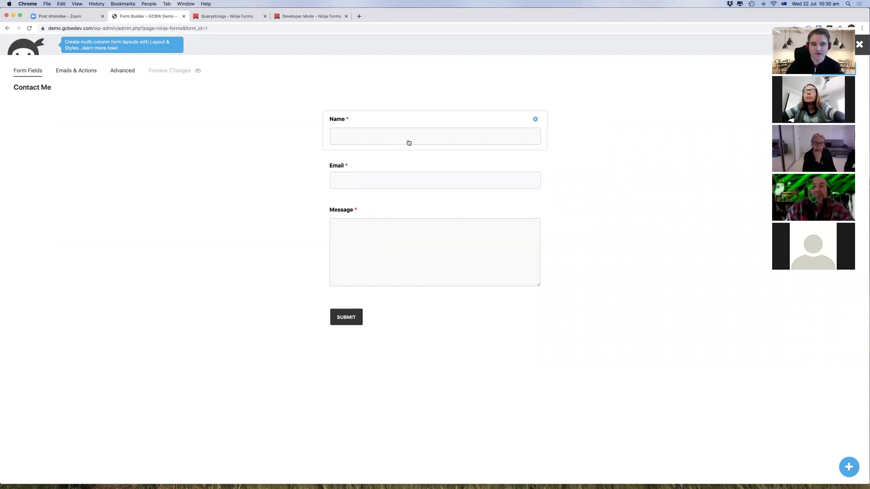
pyautogui.click(421, 126)
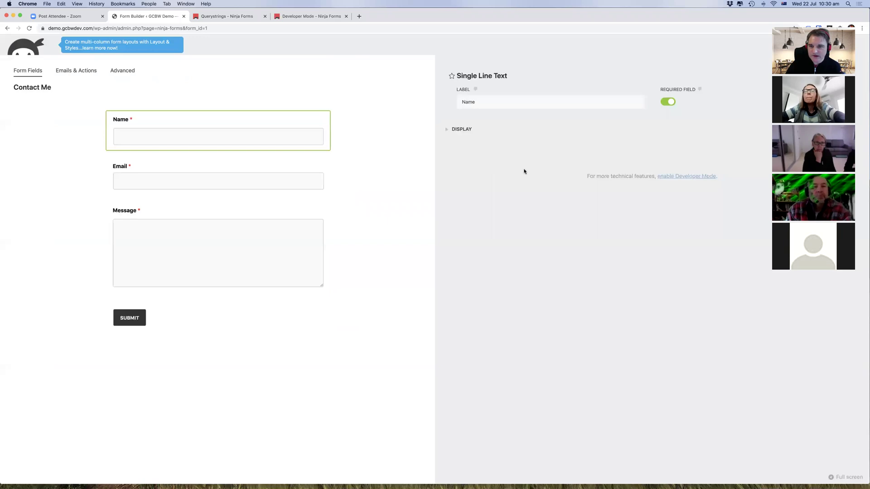
pyautogui.click(447, 131)
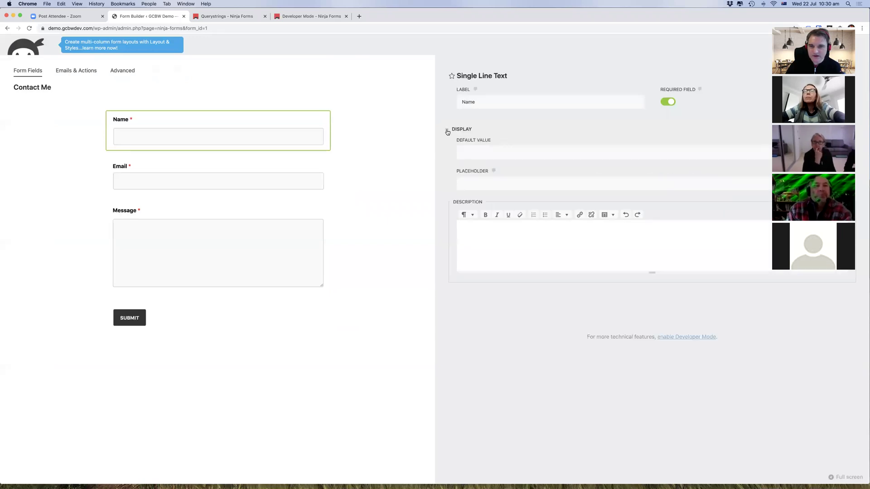
pyautogui.click(480, 159)
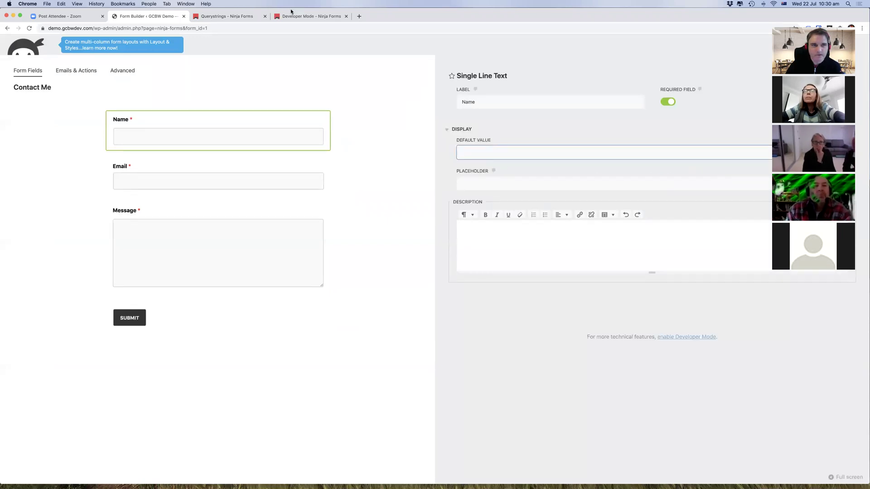
# Step: Review the field key and default value instructions in the Querystrings documentation and the Developer Mode documentation
pyautogui.click(226, 16)
pyautogui.scroll(7, 200, 251)
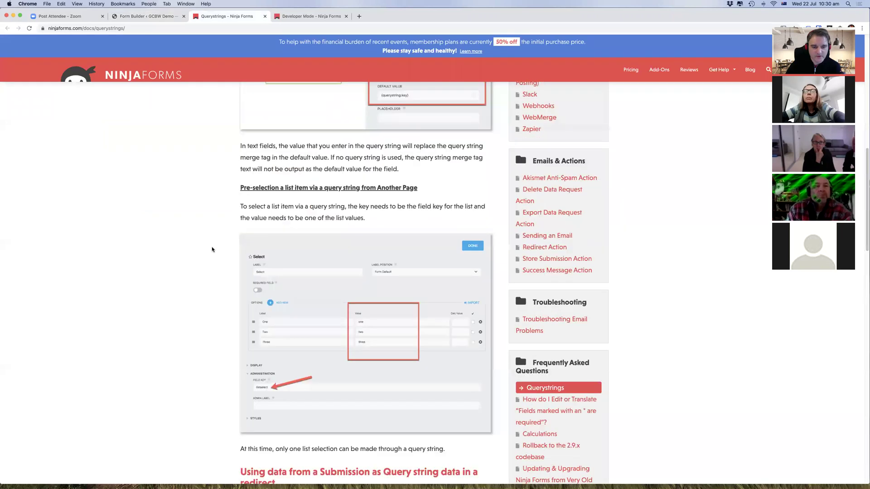
pyautogui.scroll(10, 212, 249)
pyautogui.scroll(5, 212, 249)
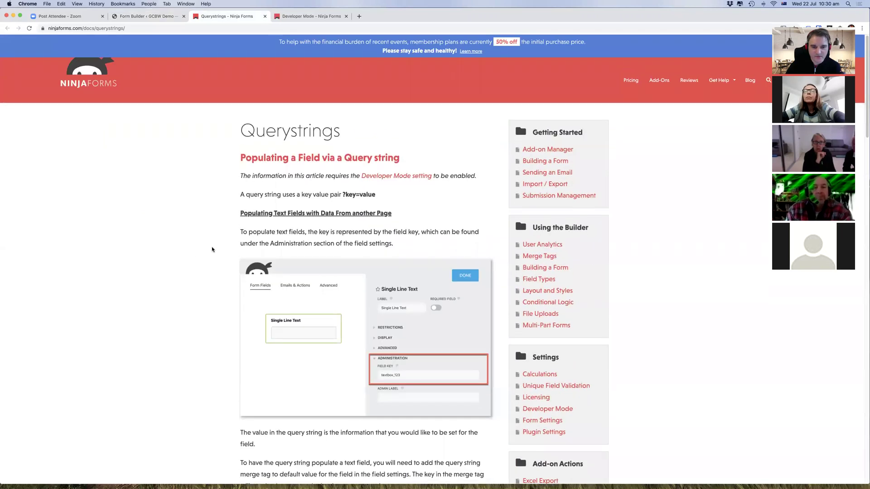
pyautogui.scroll(-8, 211, 249)
pyautogui.scroll(5, 209, 252)
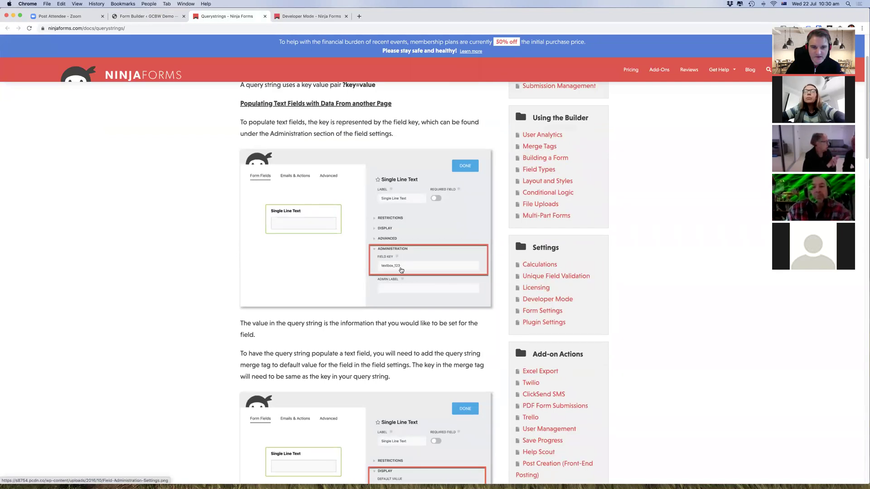
pyautogui.click(306, 21)
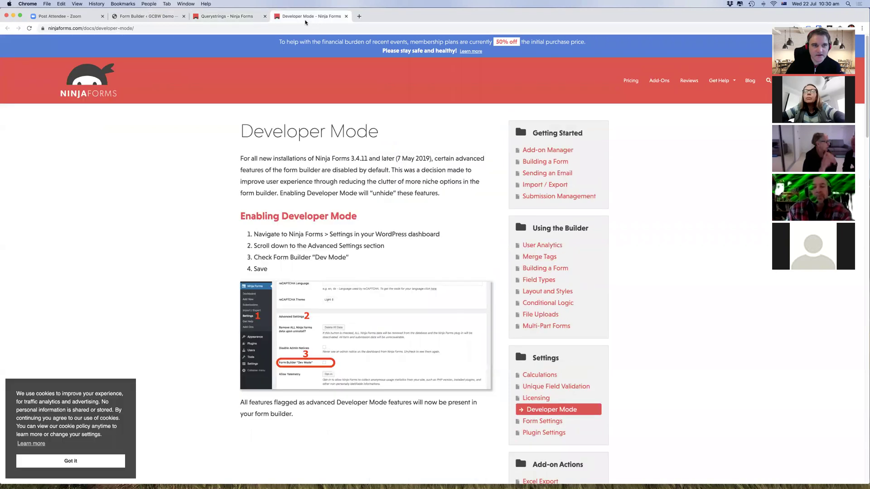
# Step: Enable Form Builder "Dev Mode" in the Ninja Forms advanced settings and save the settings
pyautogui.click(146, 17)
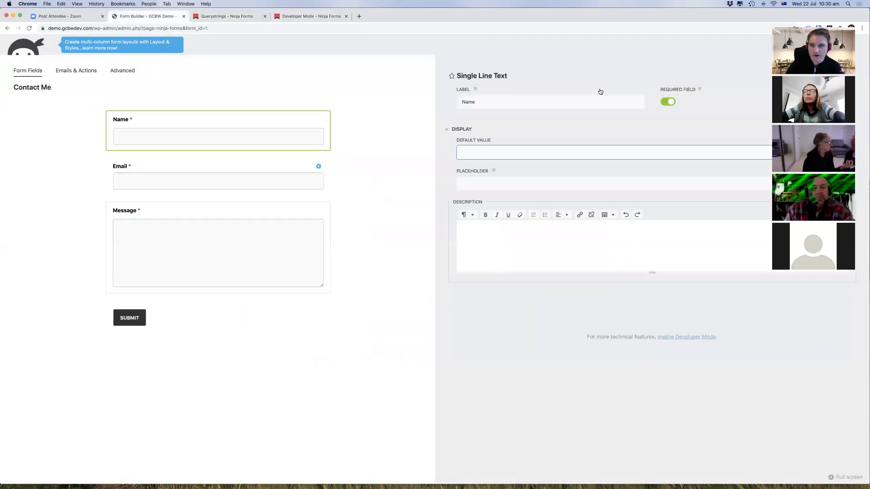
pyautogui.click(672, 336)
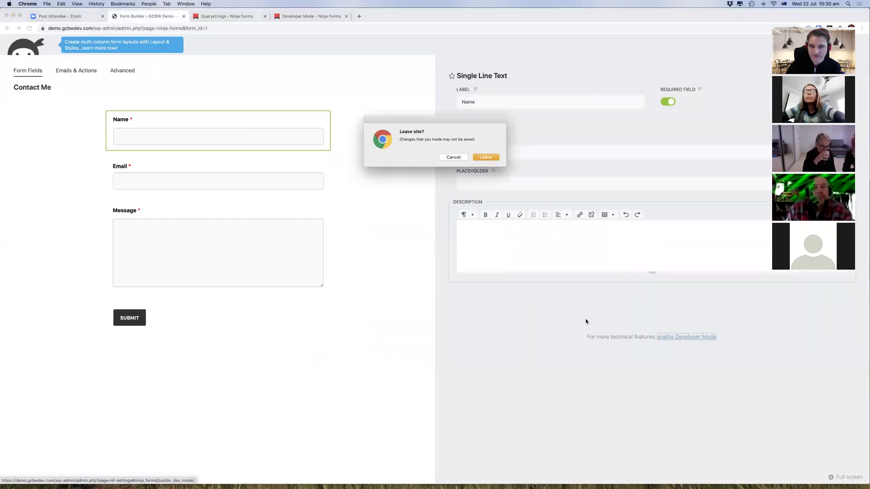
pyautogui.click(486, 157)
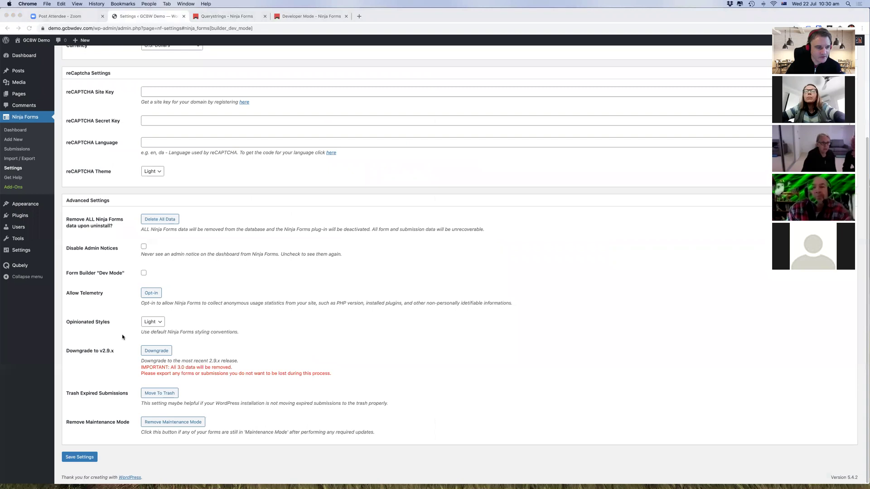
pyautogui.click(144, 273)
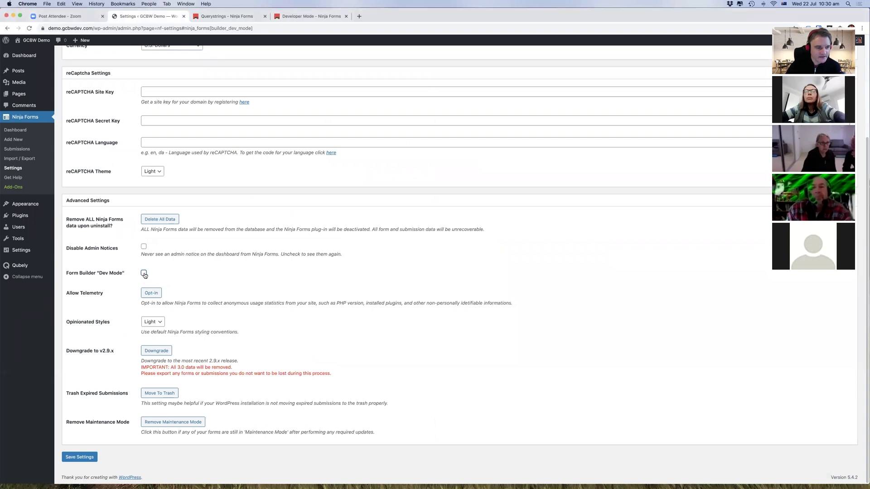
pyautogui.click(91, 458)
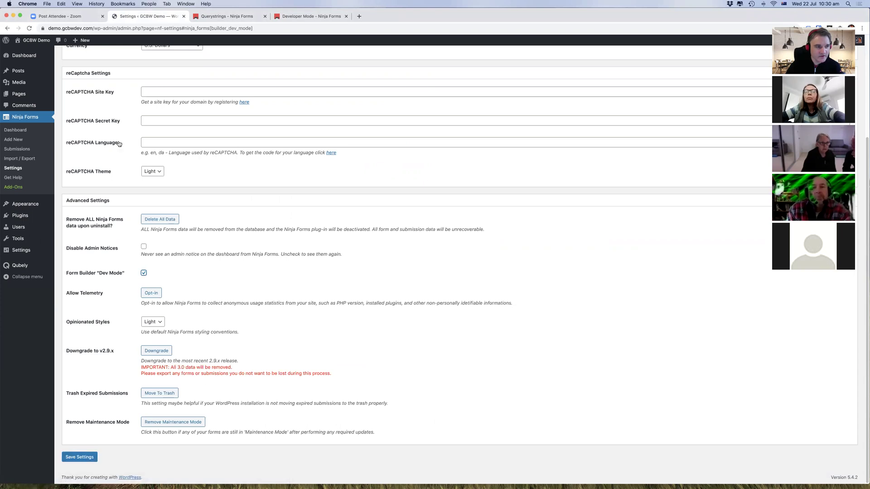
# Step: Reopen the Contact Me form from the Ninja Forms dashboard and show the Name field's settings
pyautogui.click(16, 130)
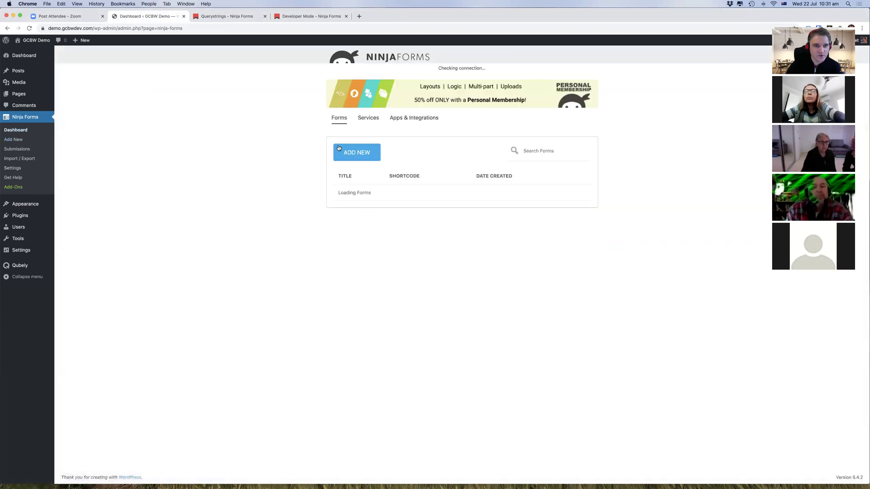
pyautogui.click(357, 185)
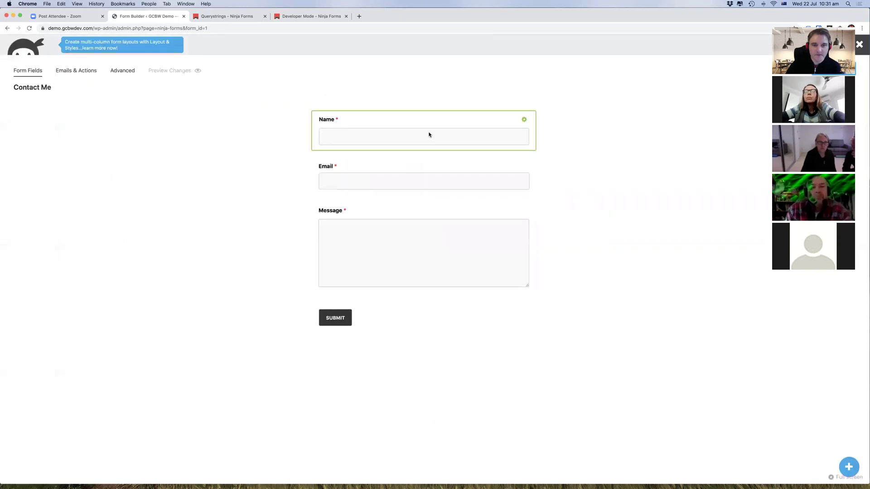
pyautogui.click(428, 134)
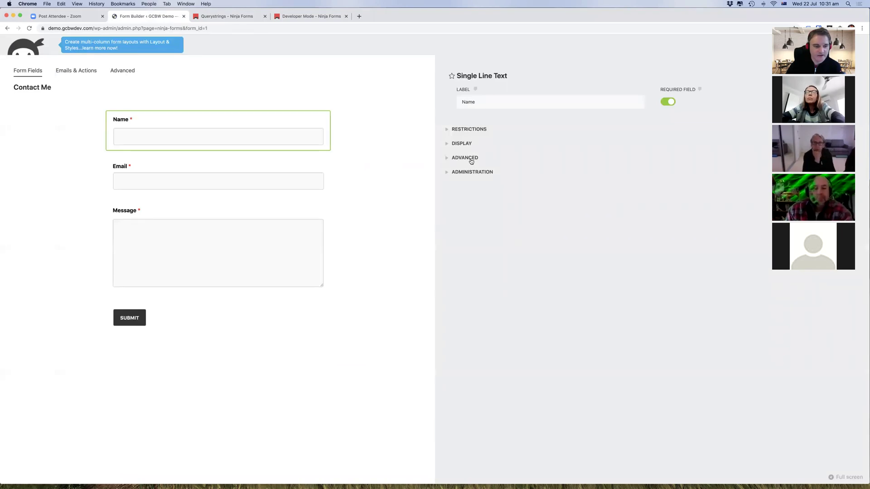
# Step: Examine the Contact Me form's emails and actions, its advanced options and the Submit button's settings
pyautogui.click(82, 71)
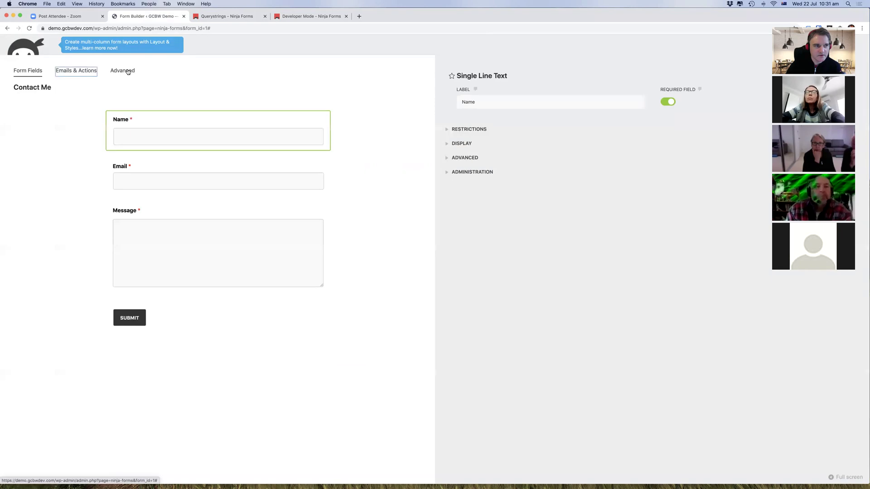
pyautogui.click(127, 71)
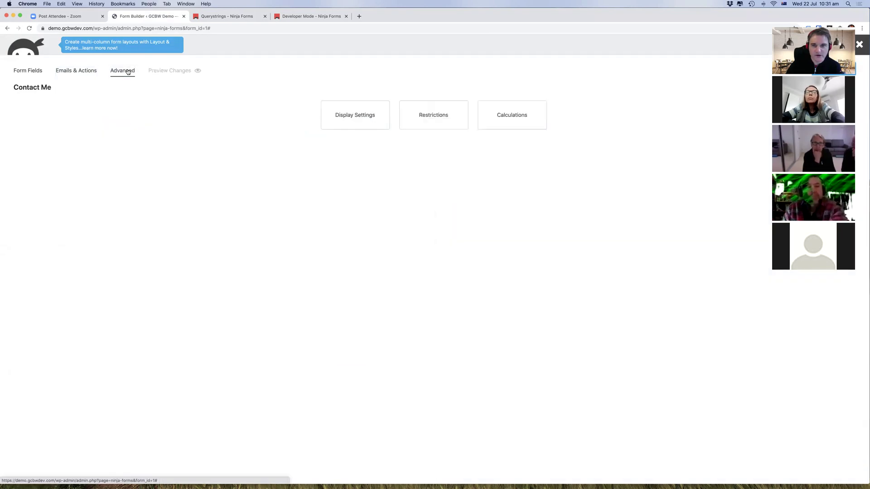
pyautogui.click(80, 72)
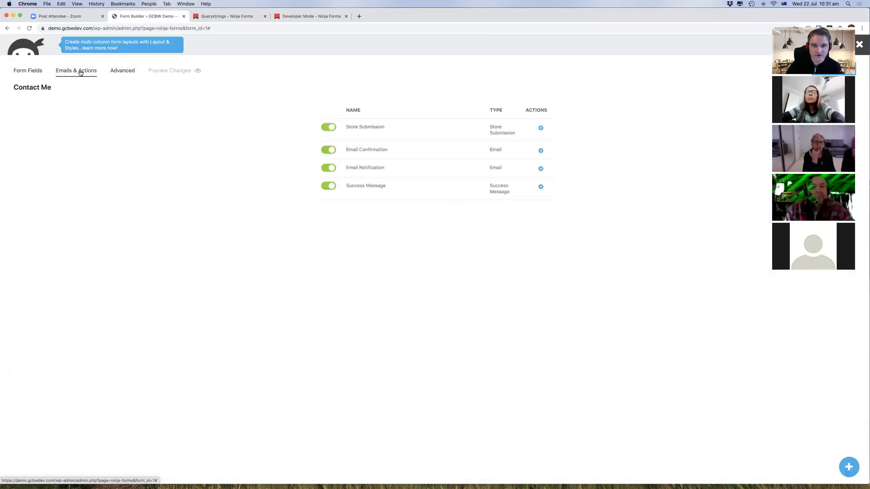
pyautogui.click(33, 74)
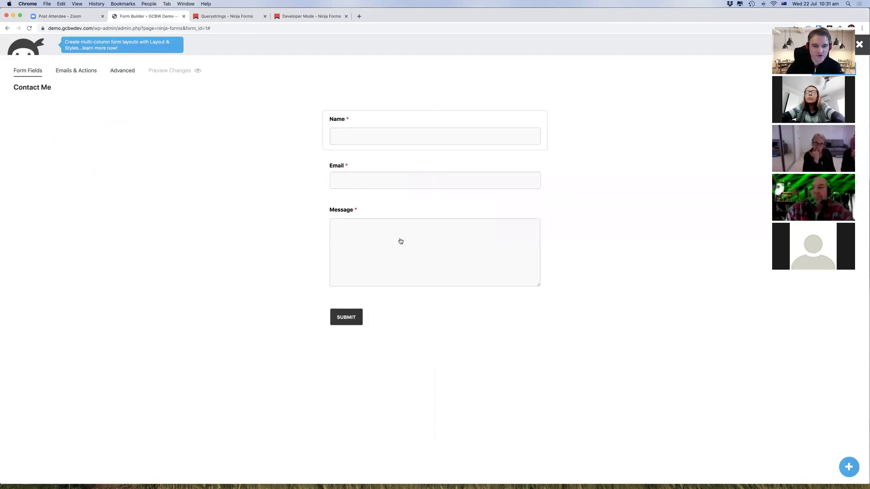
pyautogui.click(402, 312)
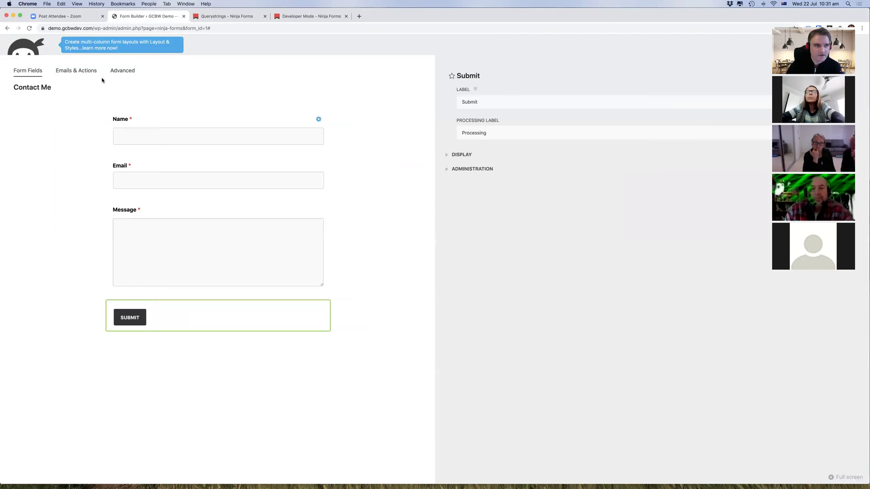
pyautogui.click(86, 72)
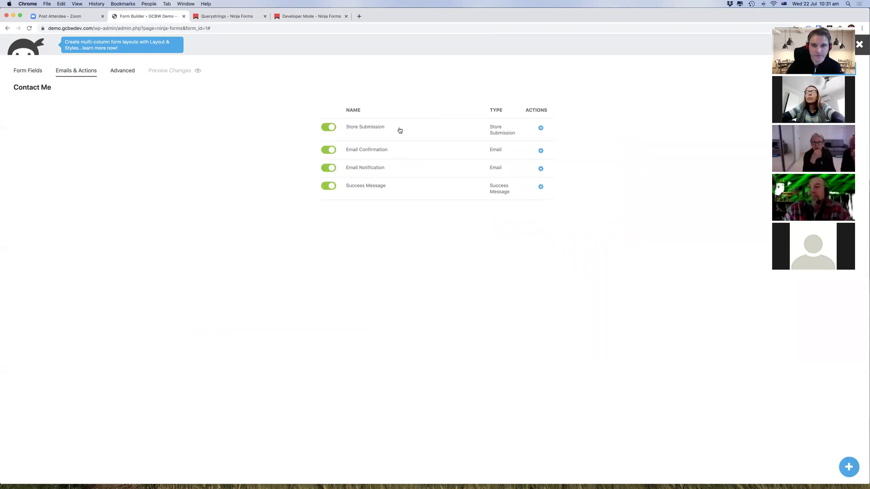
pyautogui.click(130, 73)
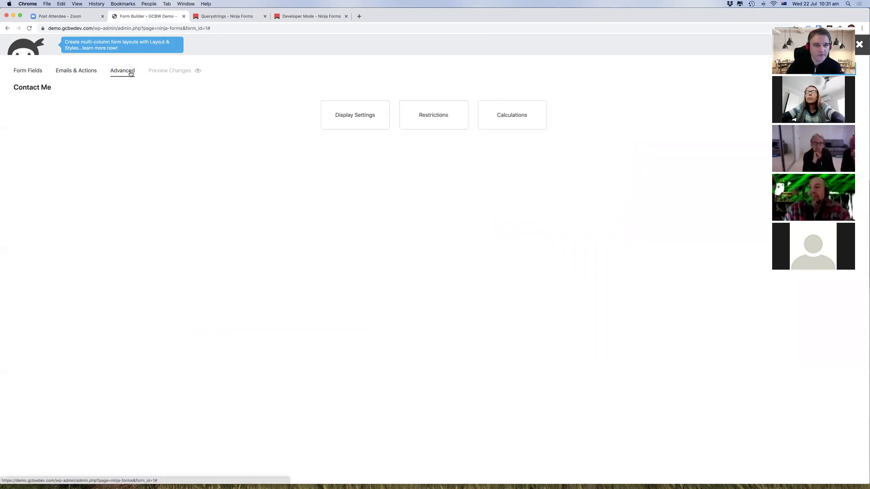
# Step: Examine the display settings, restrictions and calculations in the Contact Me form's advanced options
pyautogui.click(356, 121)
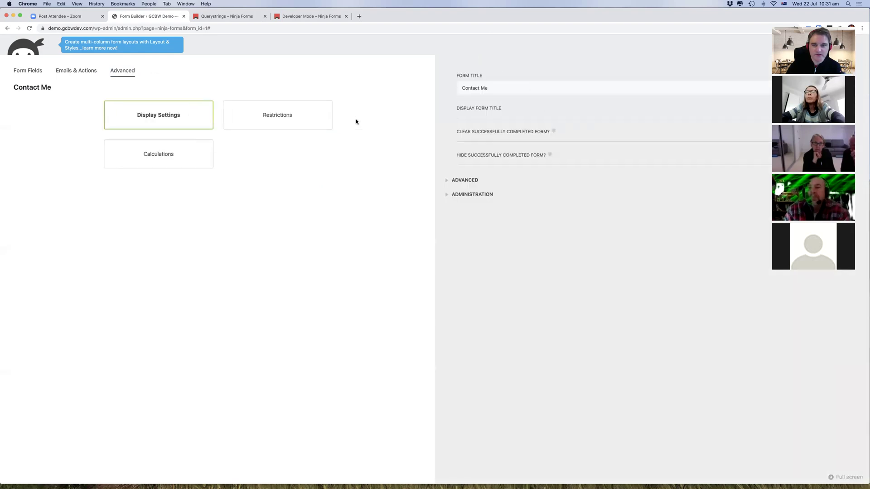
pyautogui.click(278, 117)
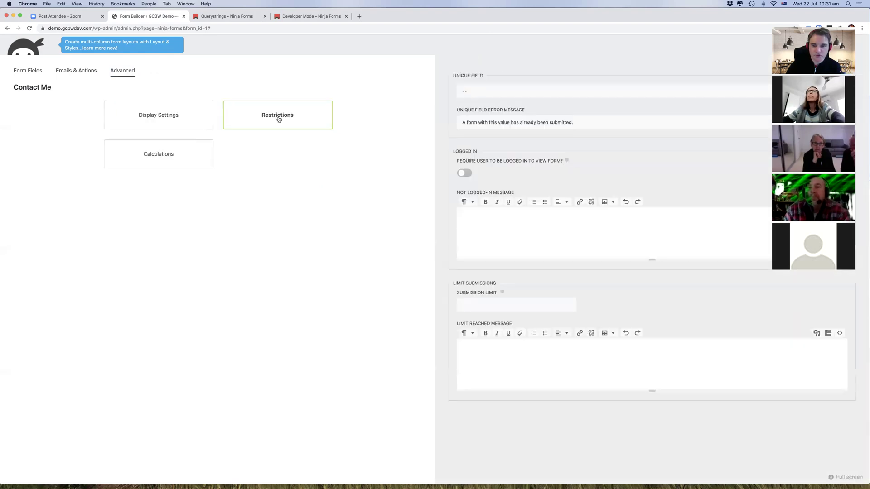
pyautogui.click(192, 145)
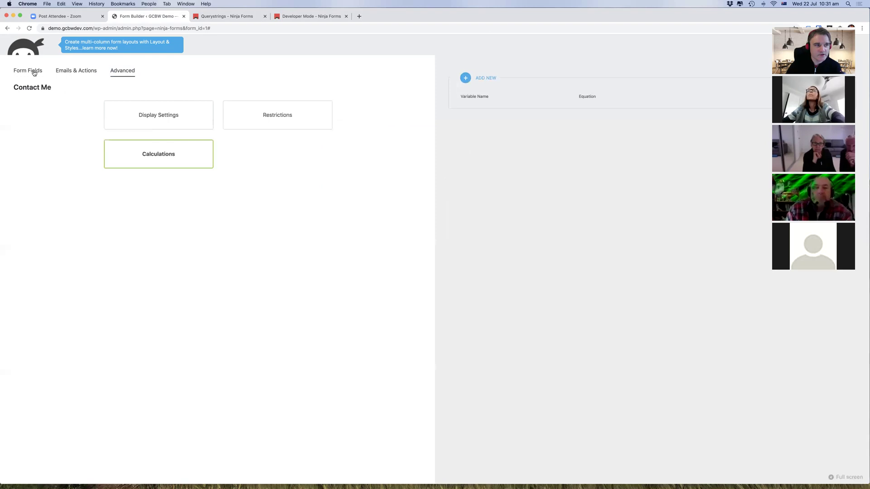
# Step: Inspect the Submit button's display and administration settings, including its field key, and compare them with the Name field's settings
pyautogui.click(34, 72)
pyautogui.click(412, 321)
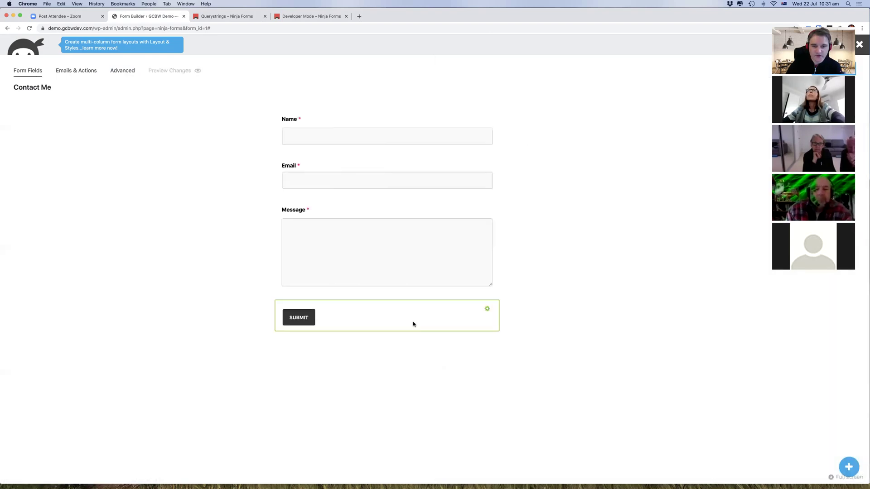
pyautogui.click(495, 156)
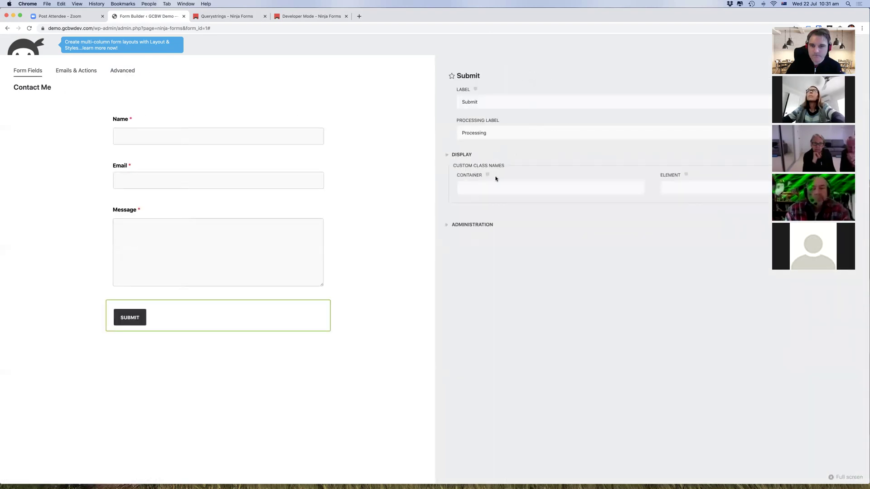
pyautogui.click(511, 226)
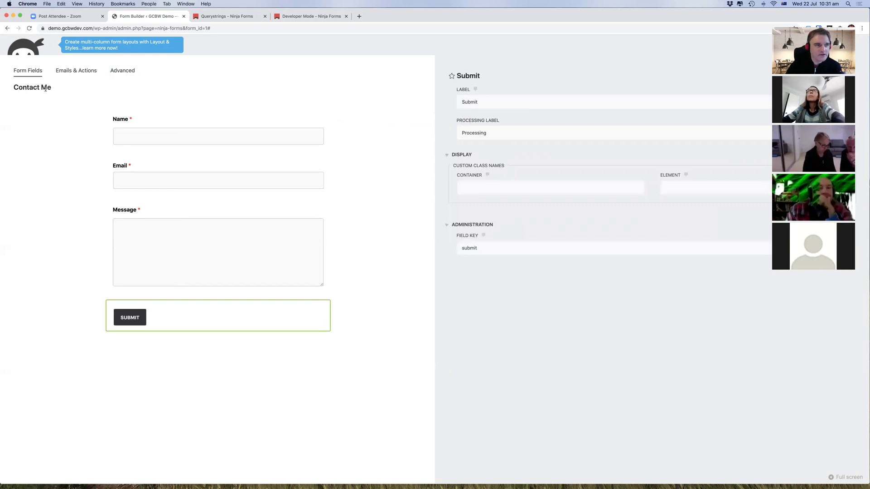
pyautogui.click(297, 121)
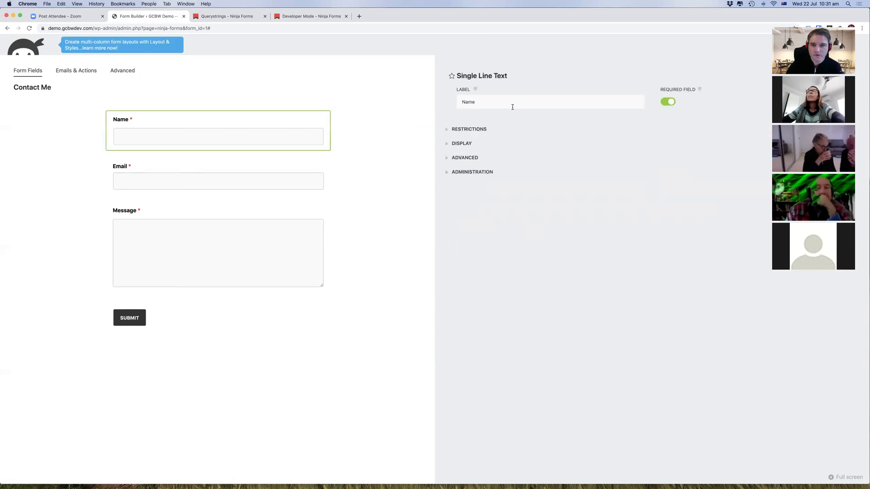
pyautogui.click(203, 324)
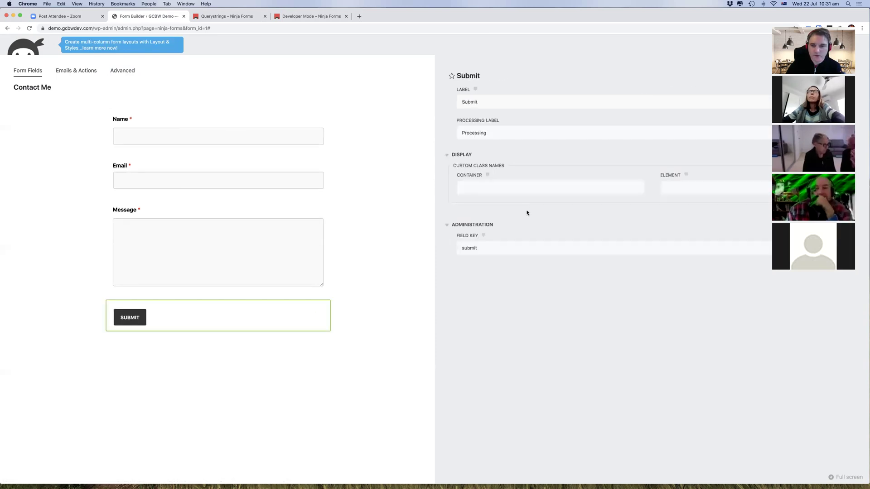
pyautogui.click(515, 248)
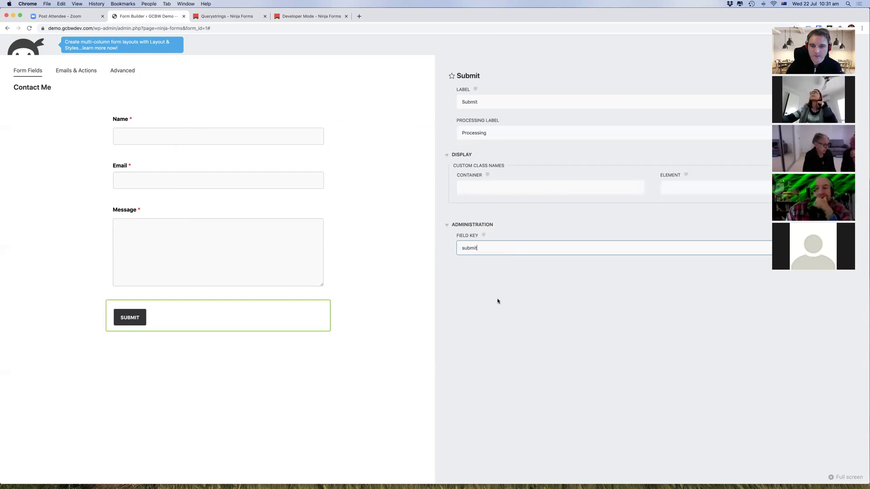
# Step: Look through the form's emails and actions, view the Success Message action's settings, and return to the form fields
pyautogui.click(76, 71)
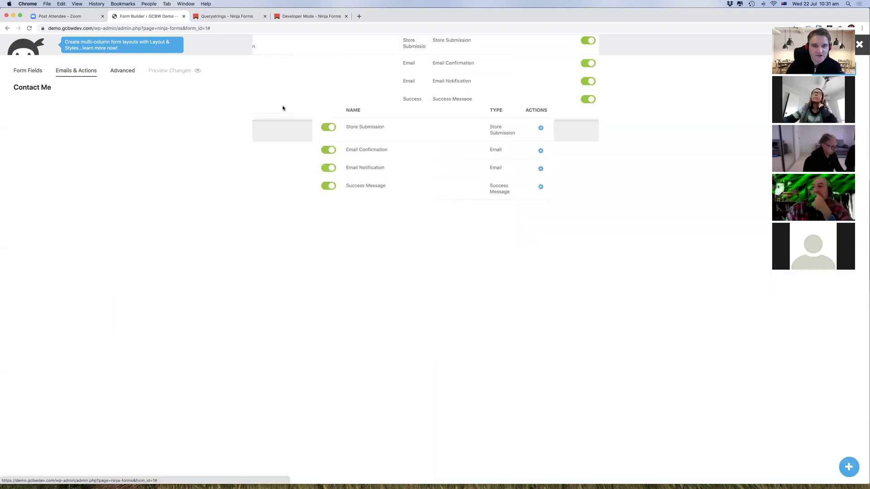
pyautogui.moveTo(537, 131)
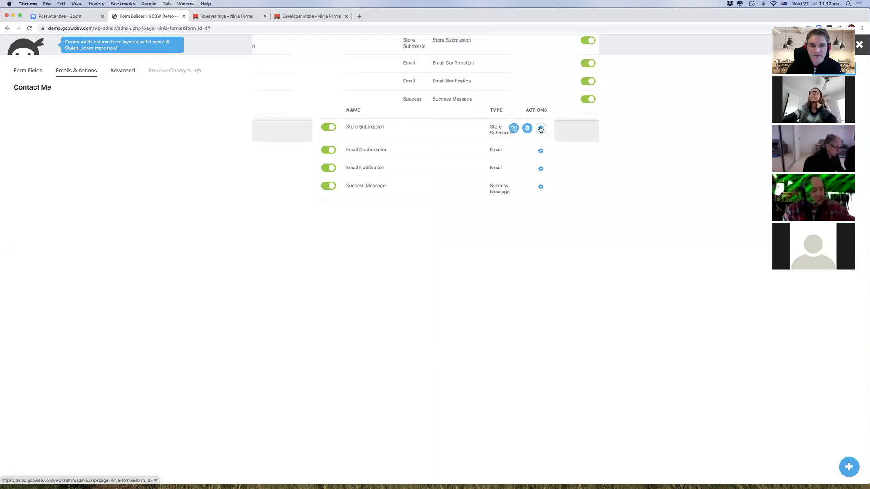
pyautogui.moveTo(542, 169)
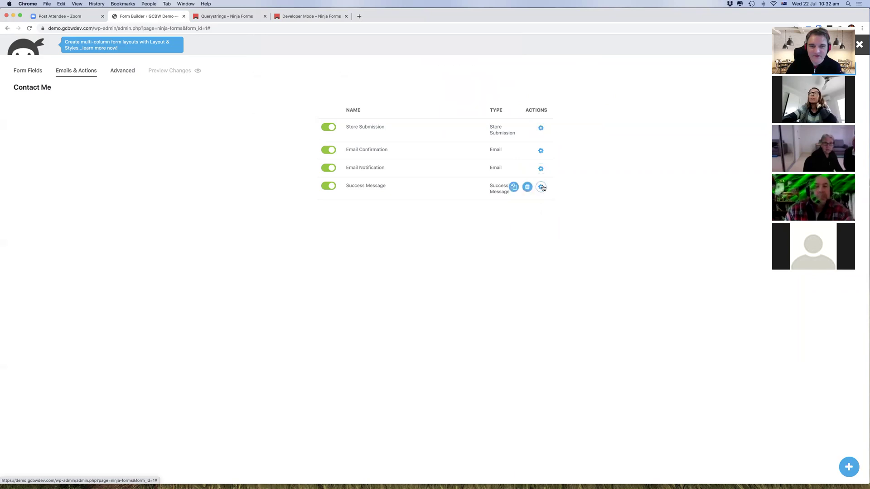
pyautogui.click(544, 186)
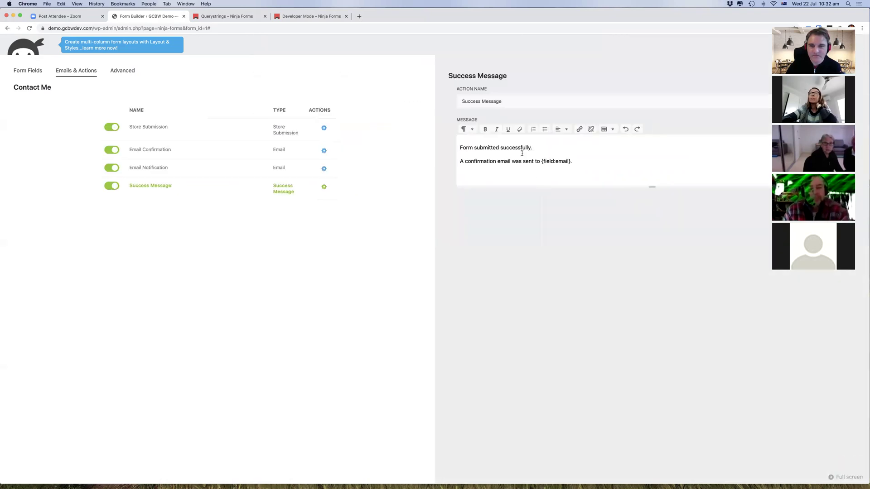
pyautogui.click(39, 77)
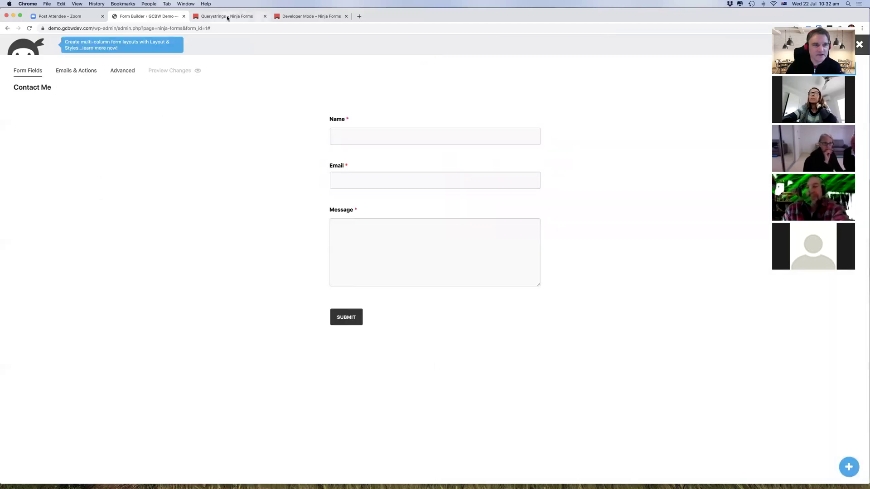
# Step: Recheck the form's list of actions and the advanced Calculations options, ending back on the form fields
pyautogui.click(87, 72)
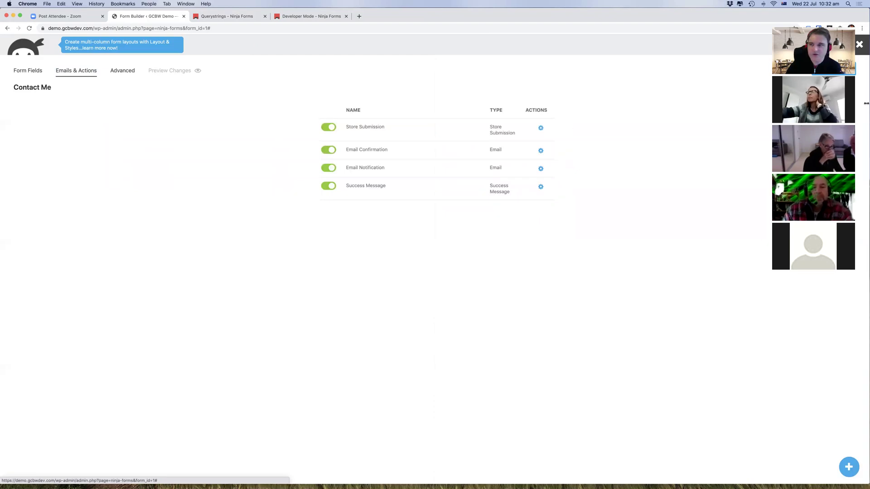
pyautogui.moveTo(824, 21); pyautogui.dragTo(711, 85)
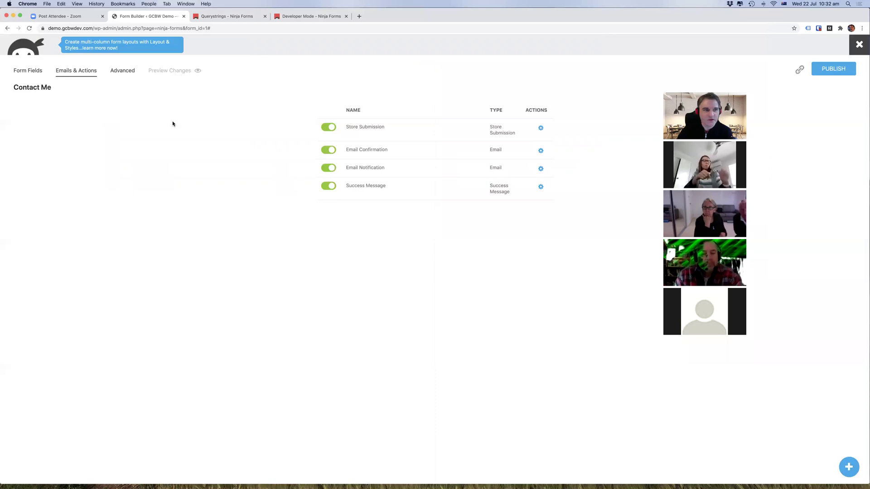
pyautogui.click(133, 70)
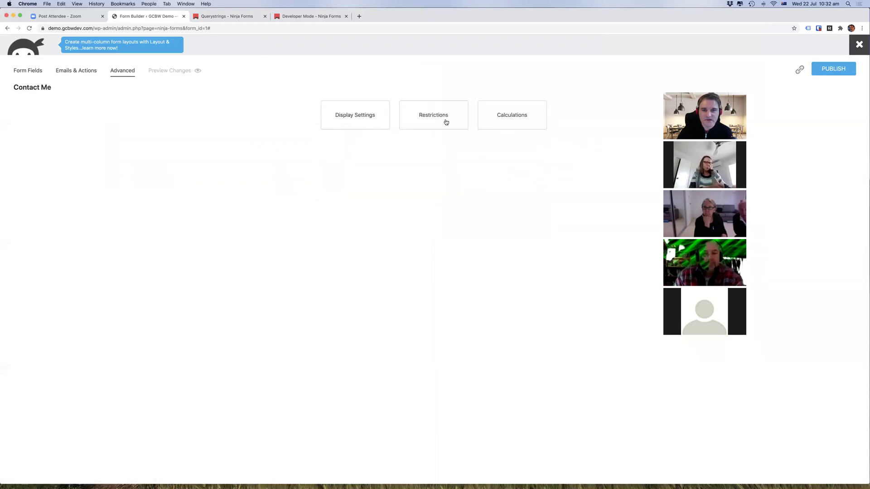
pyautogui.click(510, 115)
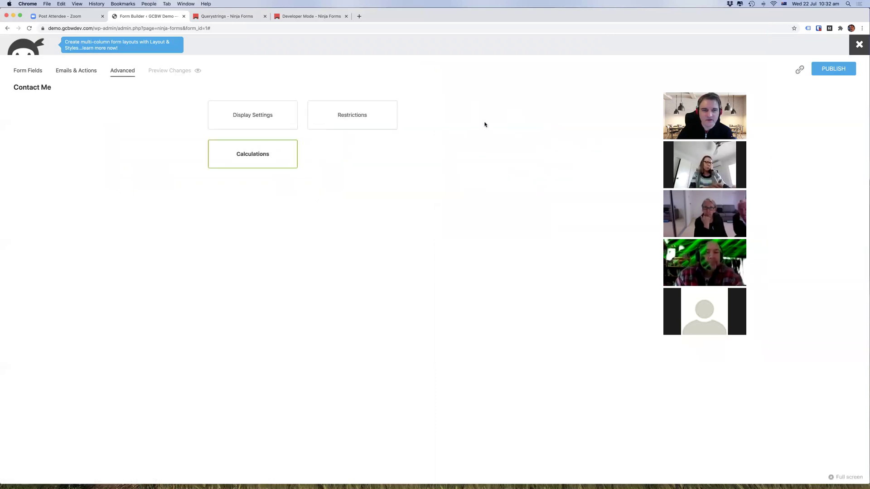
pyautogui.click(28, 70)
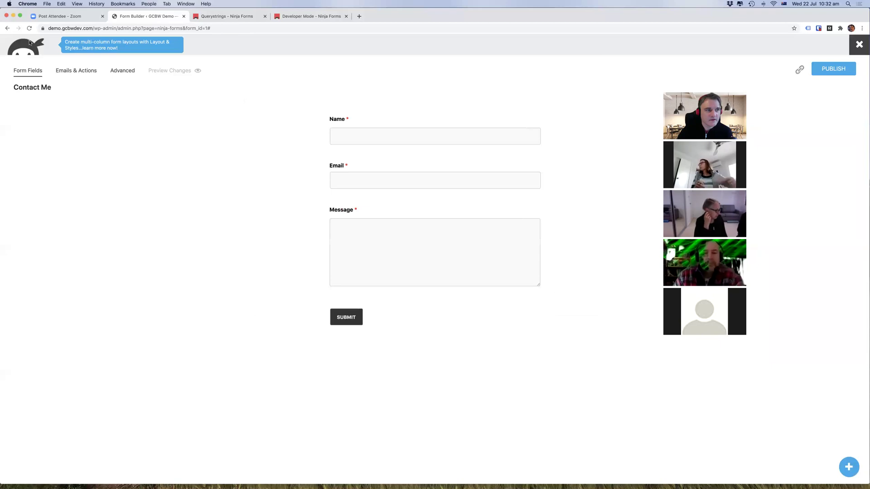
# Step: Review the Developer Mode documentation and browse the add-ons page on the Ninja Forms website
pyautogui.click(288, 18)
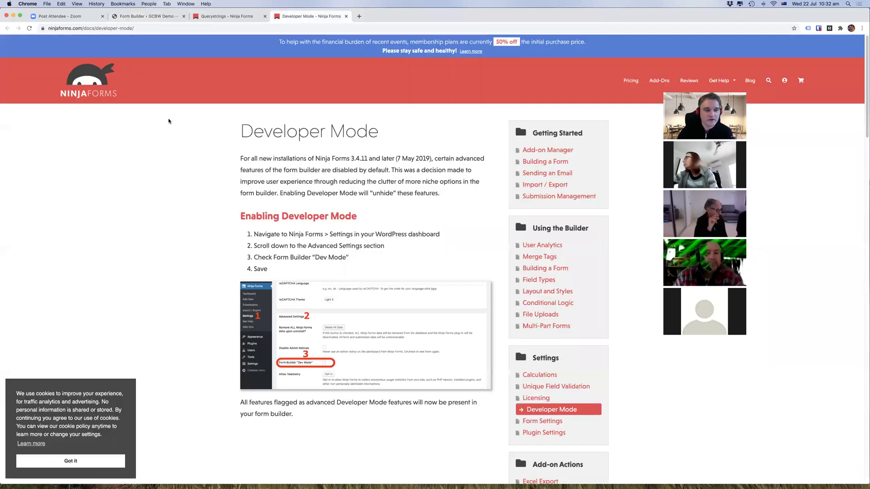
pyautogui.scroll(-3, 210, 196)
pyautogui.scroll(4, 207, 195)
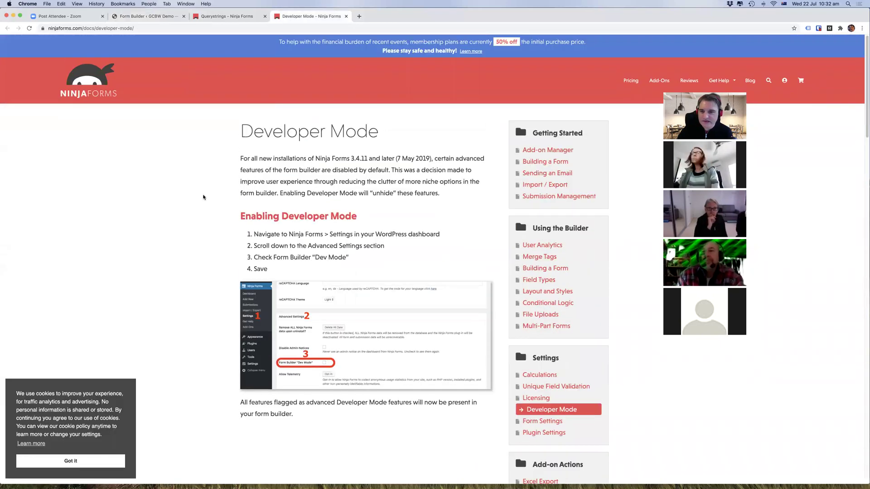
pyautogui.click(657, 81)
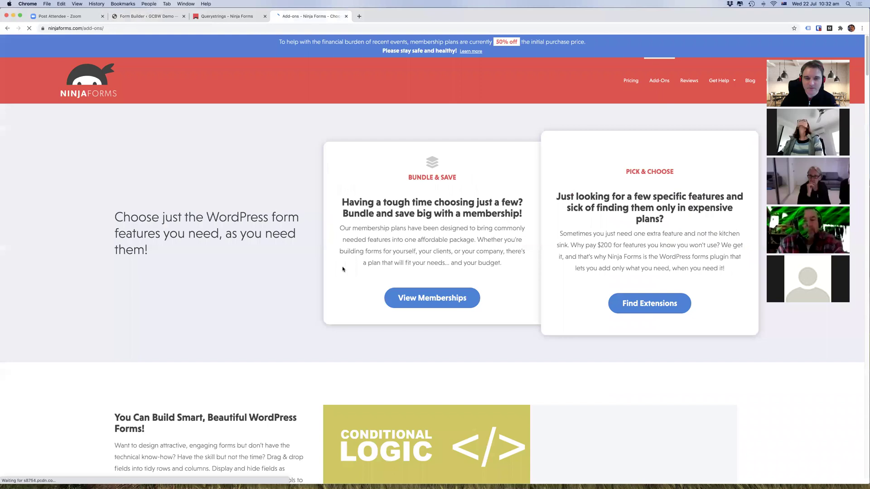
pyautogui.scroll(-7, 253, 269)
pyautogui.scroll(-20, 256, 269)
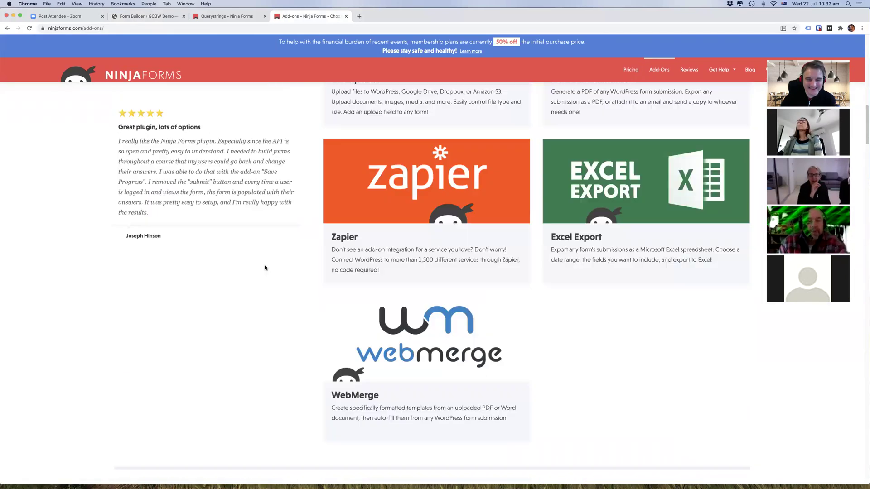
pyautogui.scroll(20, 262, 263)
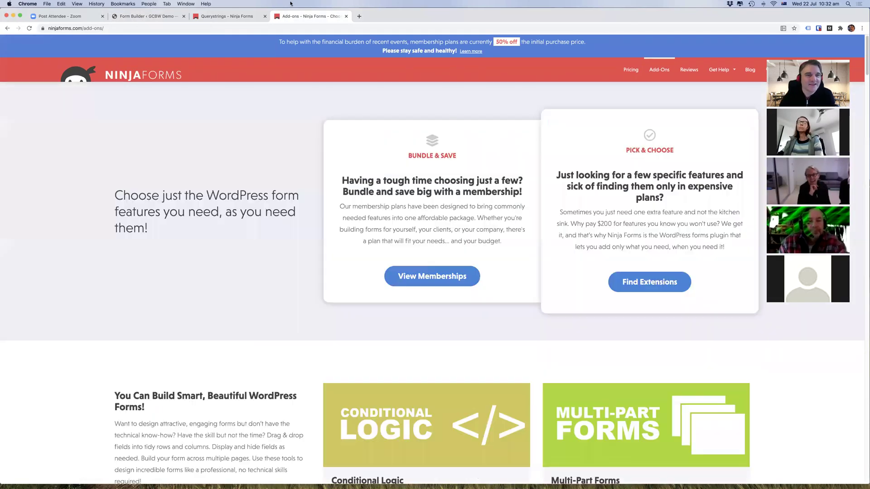
# Step: Search Google for "ninja forms redirection" in a new browser tab and open the Redirect Action documentation
pyautogui.click(357, 16)
pyautogui.write('nin')
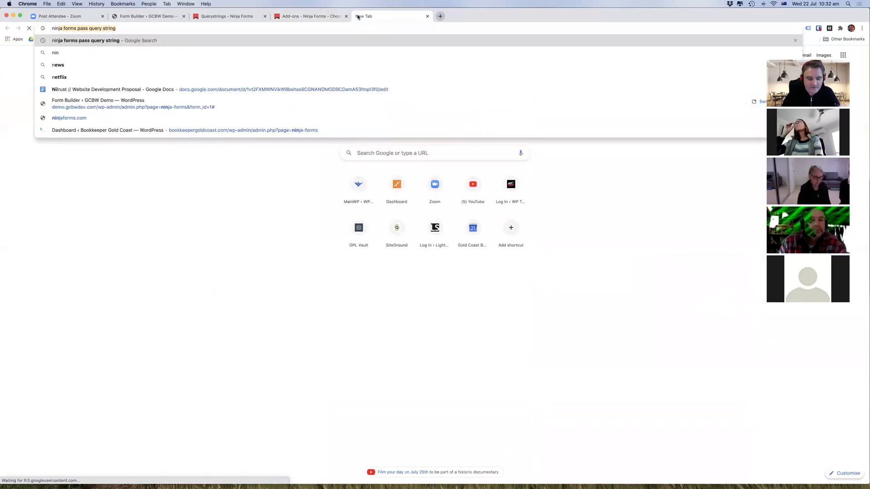
pyautogui.write('ja forms redirecti')
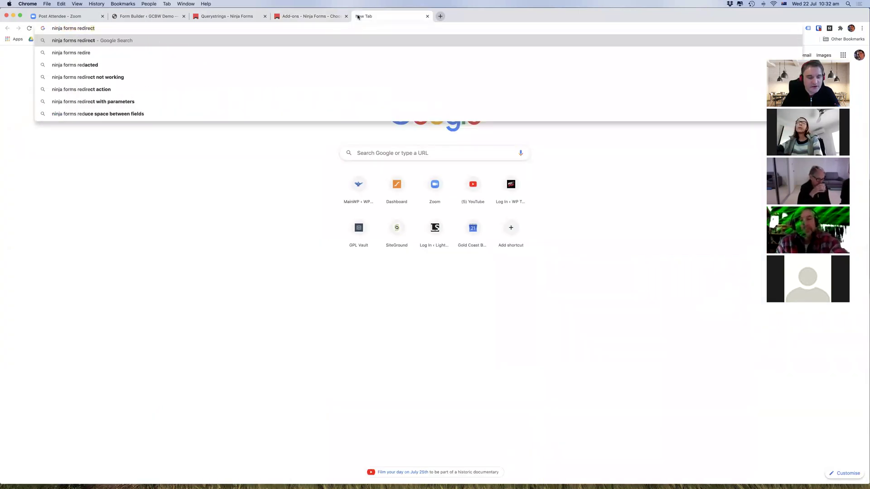
pyautogui.write('on')
pyautogui.press('Return')
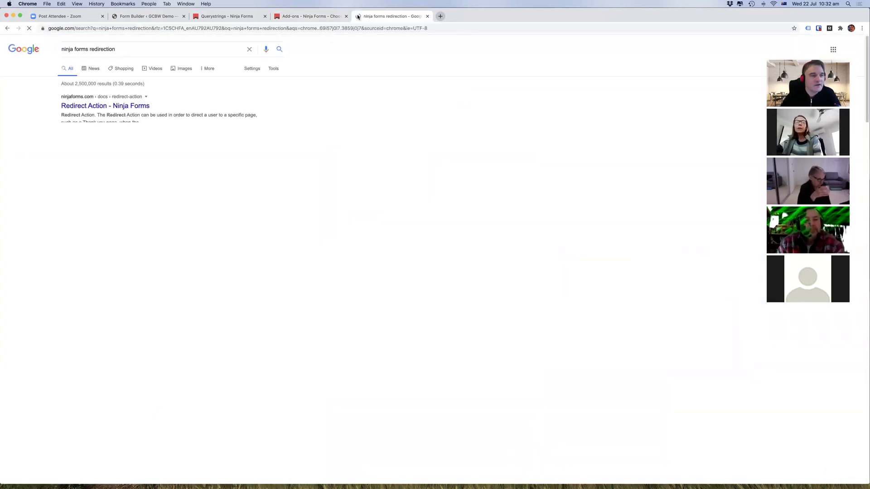
pyautogui.click(111, 107)
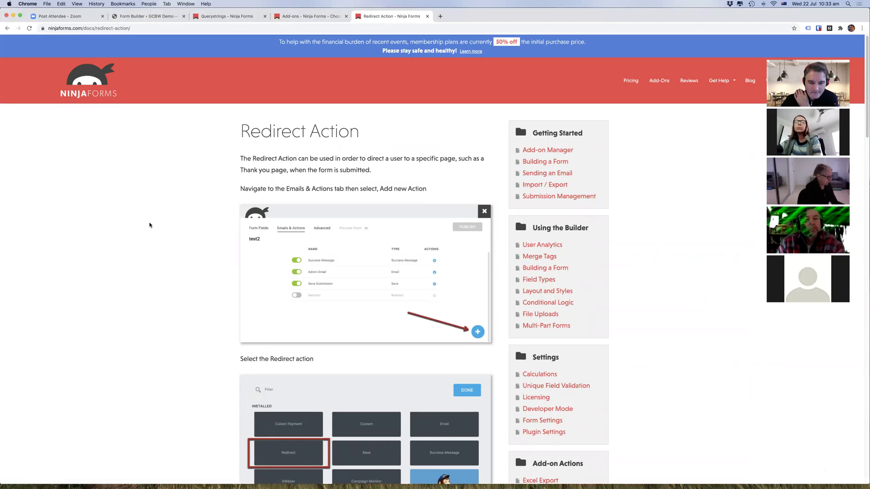
# Step: Back in the form builder, add a Redirect action to the Contact Me form, leaving its URL blank
pyautogui.click(236, 17)
pyautogui.click(307, 16)
pyautogui.click(182, 18)
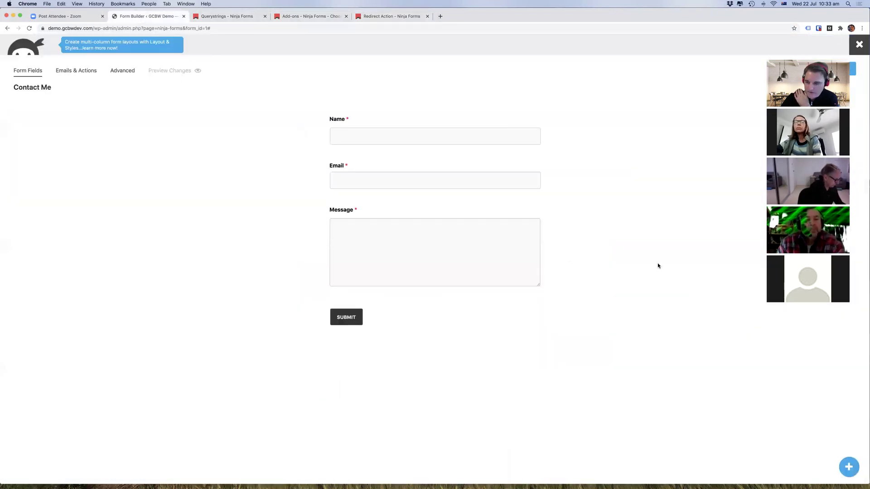
pyautogui.click(76, 70)
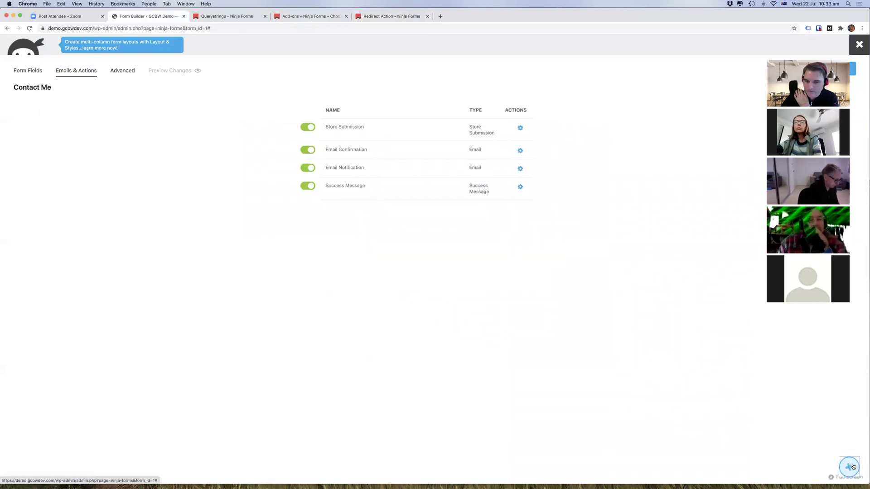
pyautogui.click(848, 467)
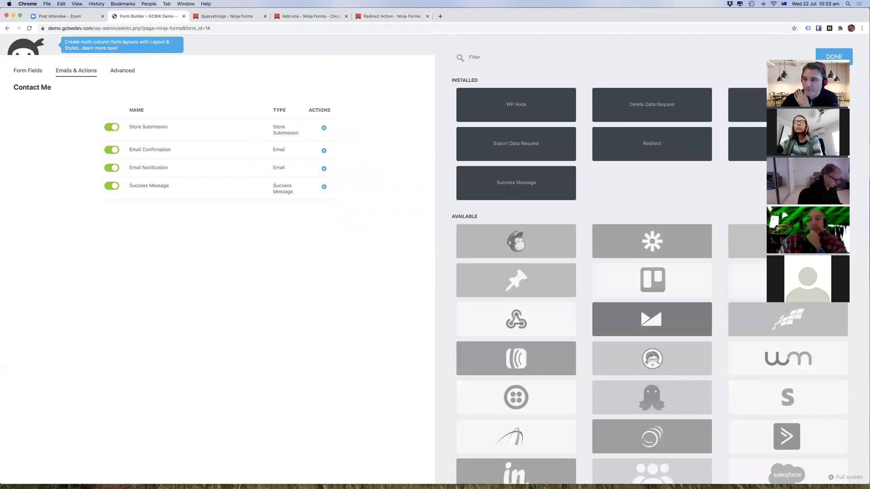
pyautogui.click(668, 153)
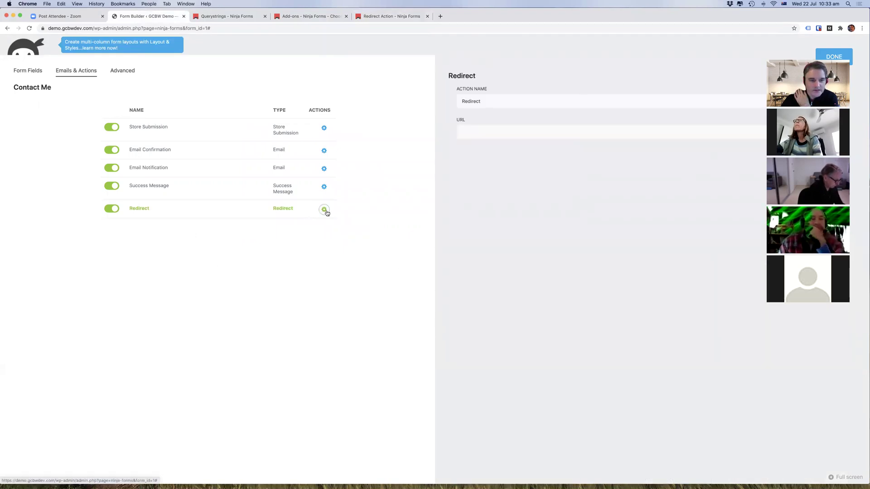
pyautogui.click(477, 130)
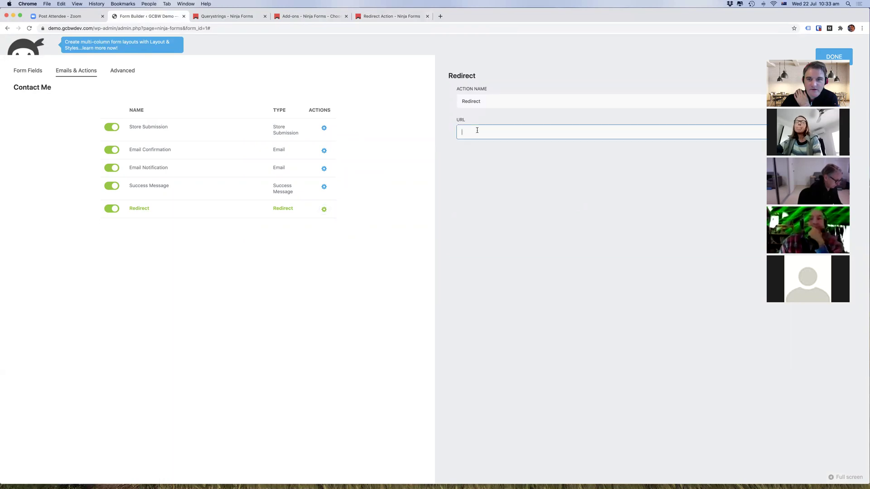
pyautogui.click(483, 223)
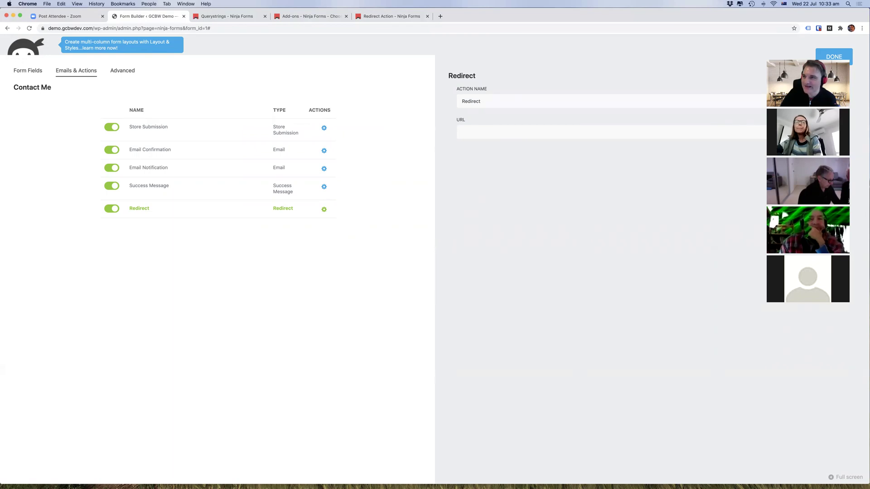
pyautogui.moveTo(807, 83); pyautogui.dragTo(748, 127)
pyautogui.click(833, 57)
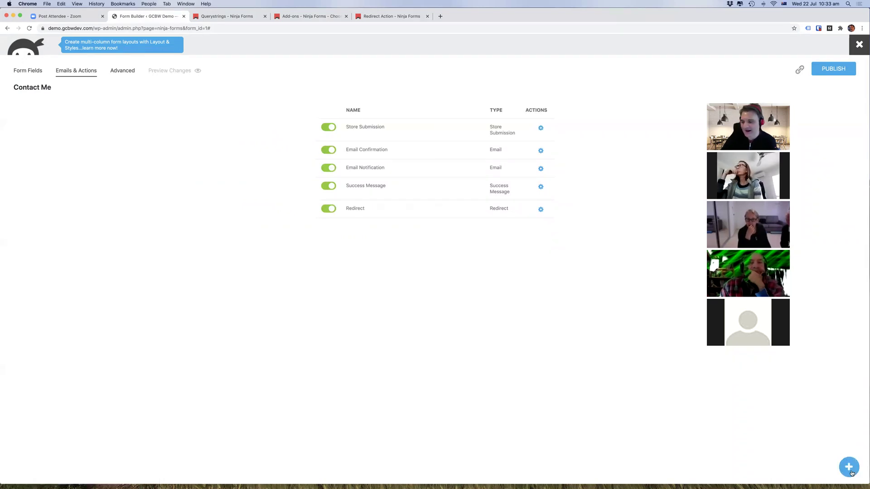
pyautogui.click(850, 471)
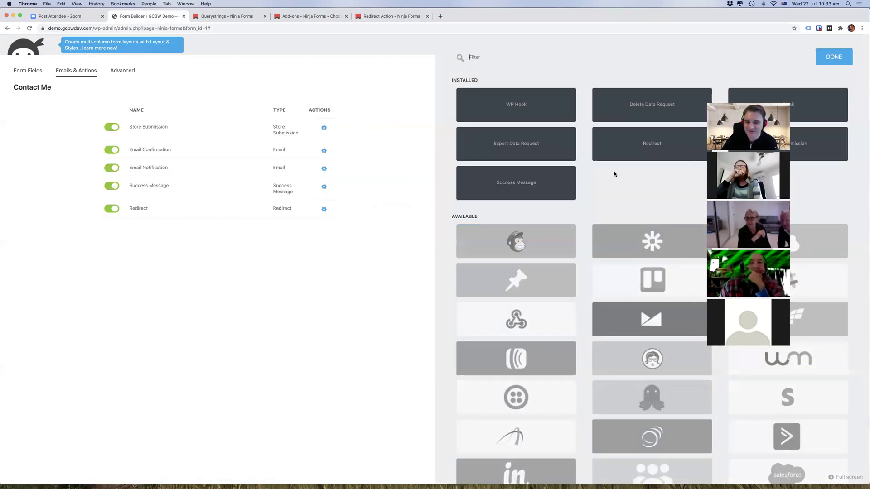
pyautogui.click(832, 62)
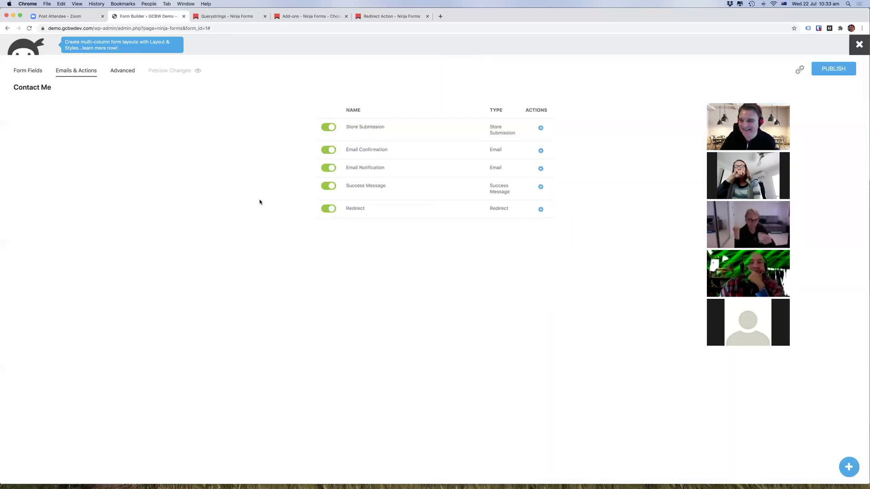
pyautogui.moveTo(755, 97); pyautogui.dragTo(787, 90)
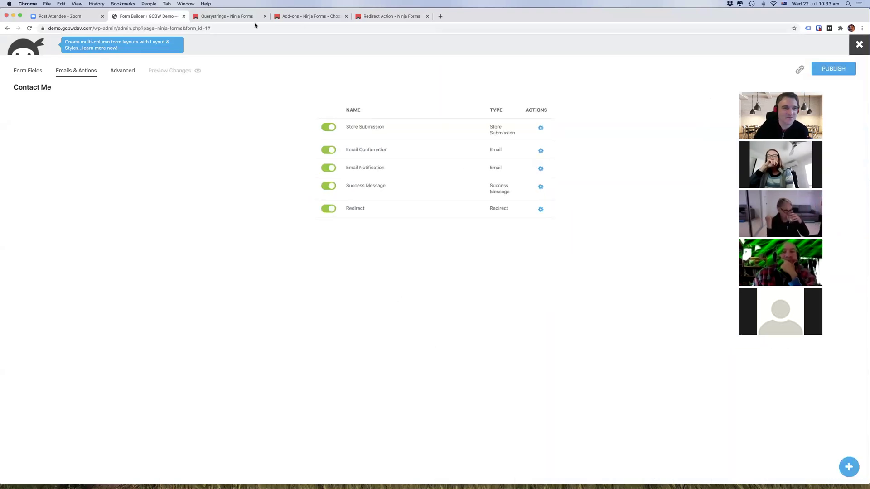
# Step: Set the custom name attribute of the Contact Me form's Name field to "fname"
pyautogui.click(33, 76)
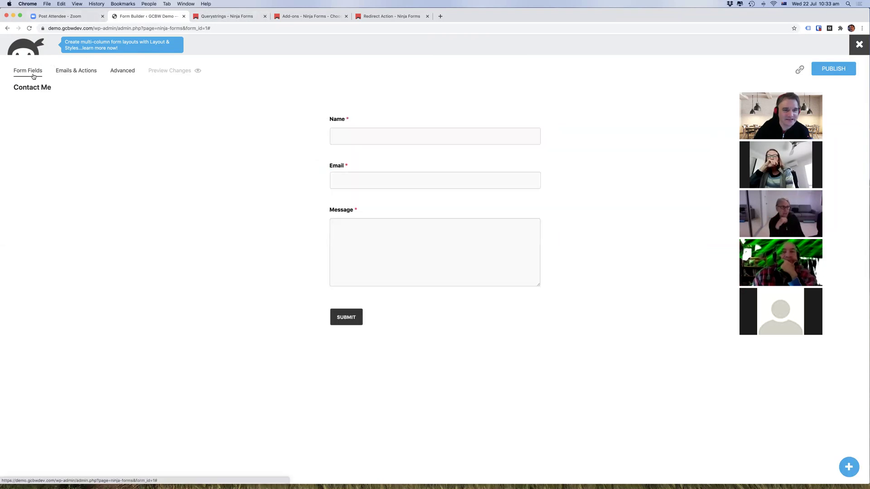
pyautogui.click(426, 130)
pyautogui.click(247, 172)
pyautogui.click(236, 218)
pyautogui.click(209, 124)
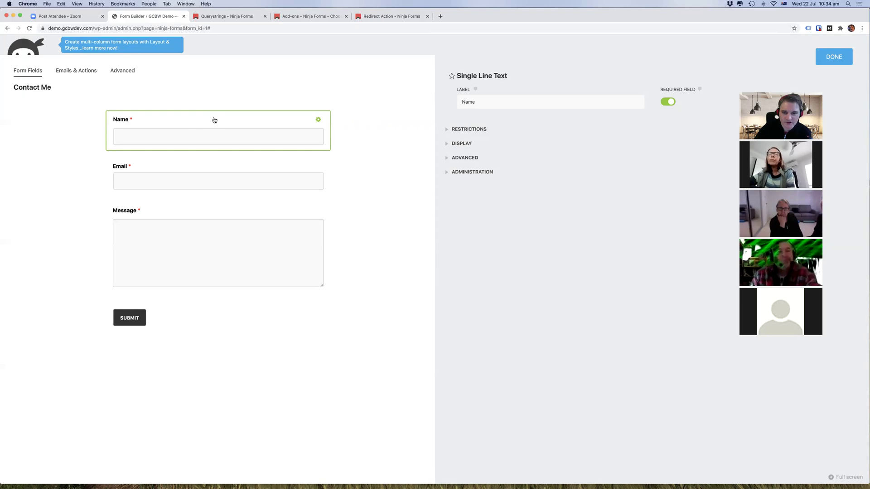
pyautogui.click(467, 158)
pyautogui.click(481, 205)
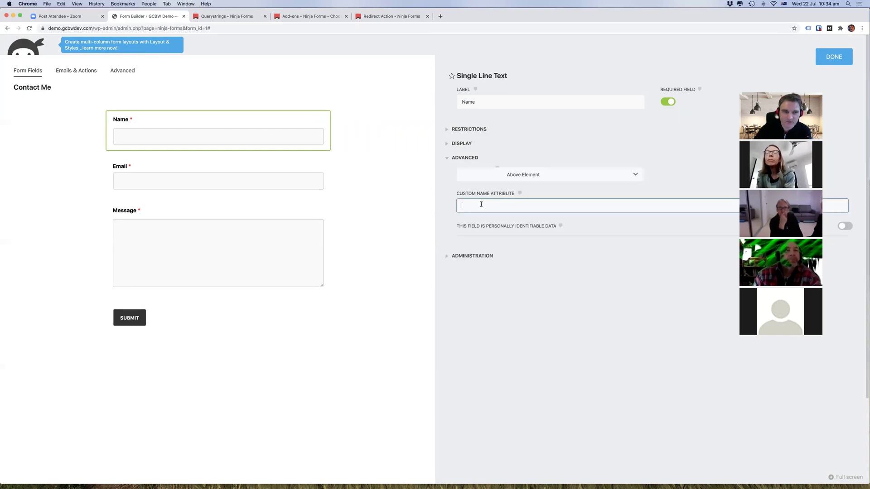
pyautogui.write('fname')
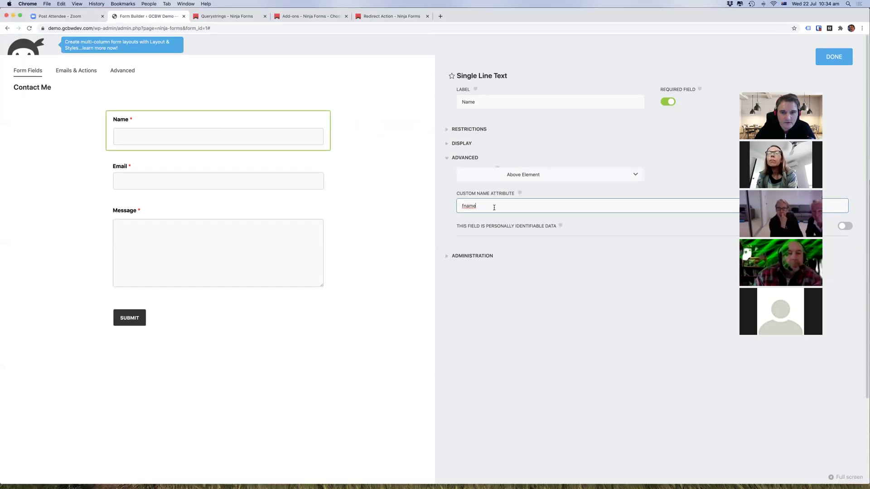
pyautogui.click(65, 72)
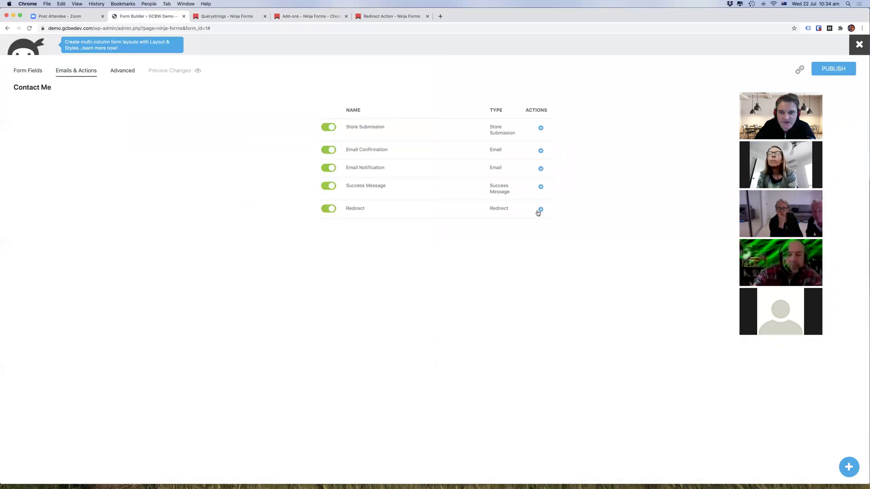
pyautogui.click(541, 210)
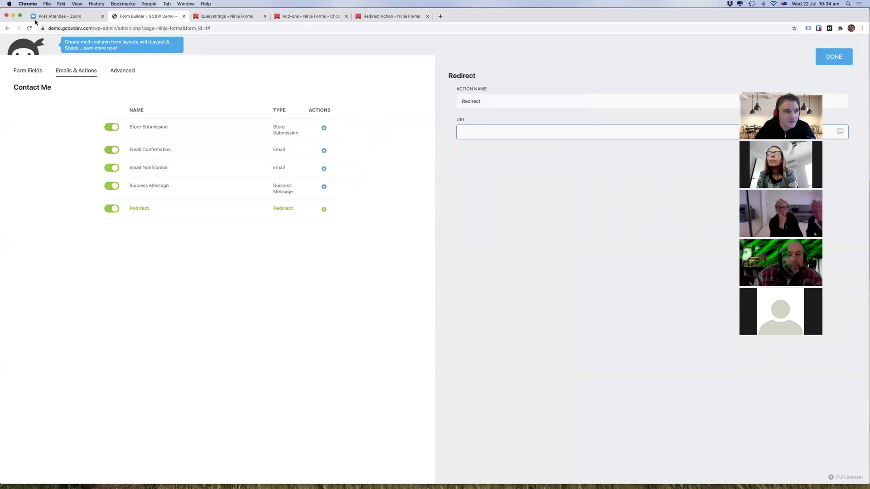
pyautogui.click(63, 28)
pyautogui.click(68, 27)
pyautogui.click(514, 131)
pyautogui.write('https://demo.gcbwdev.com/')
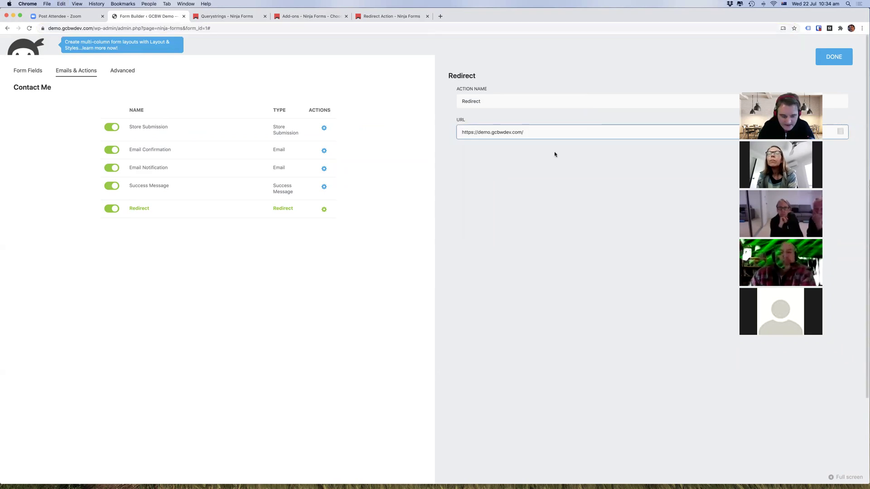
pyautogui.write('than')
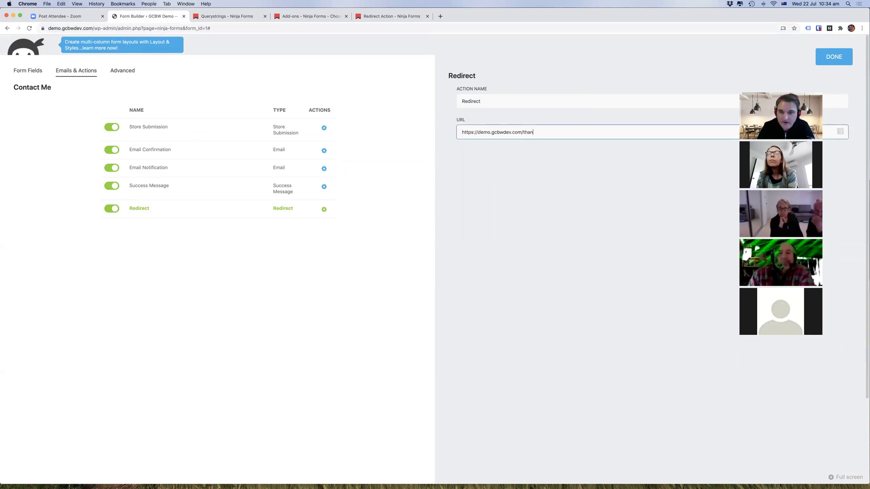
pyautogui.write('k-you')
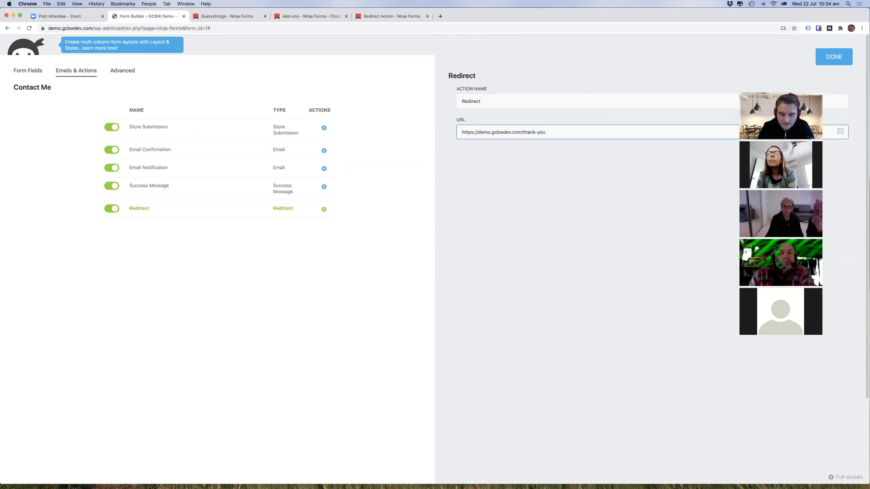
pyautogui.write('/?')
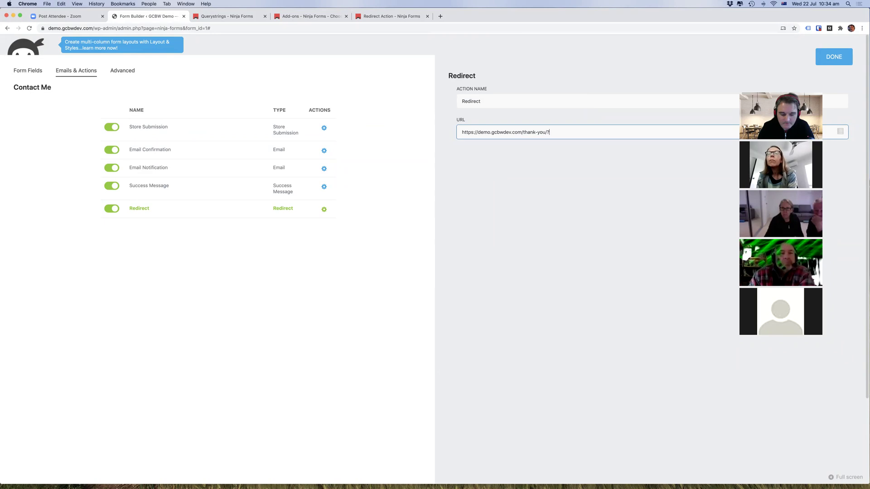
pyautogui.write('fname=')
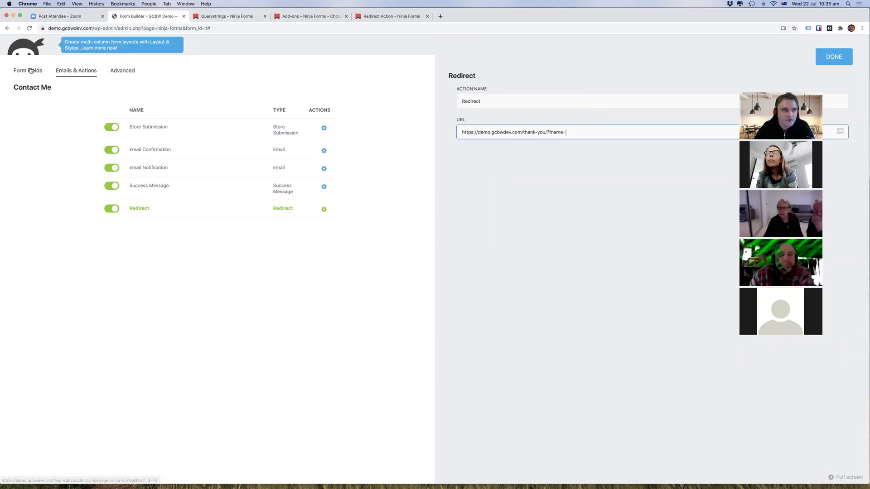
# Step: Review the Querystrings documentation on default-value merge tags and on passing submission data in a redirect
pyautogui.click(227, 16)
pyautogui.scroll(-10, 196, 211)
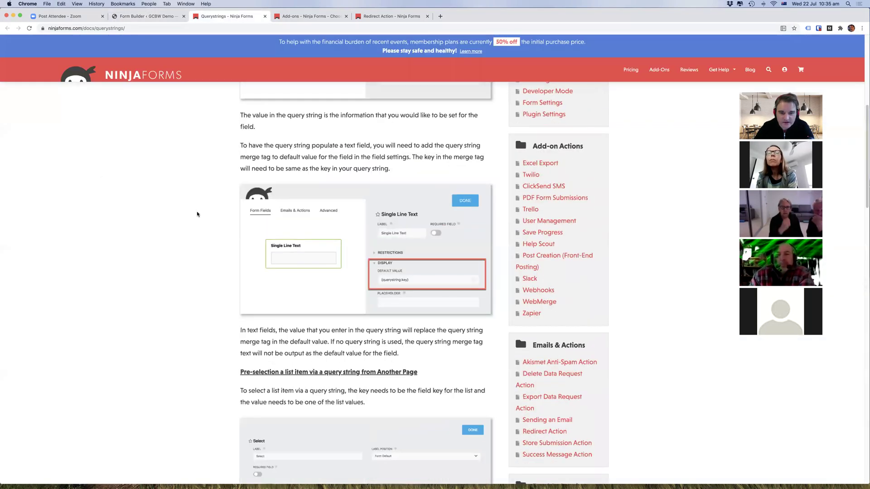
pyautogui.scroll(-10, 197, 211)
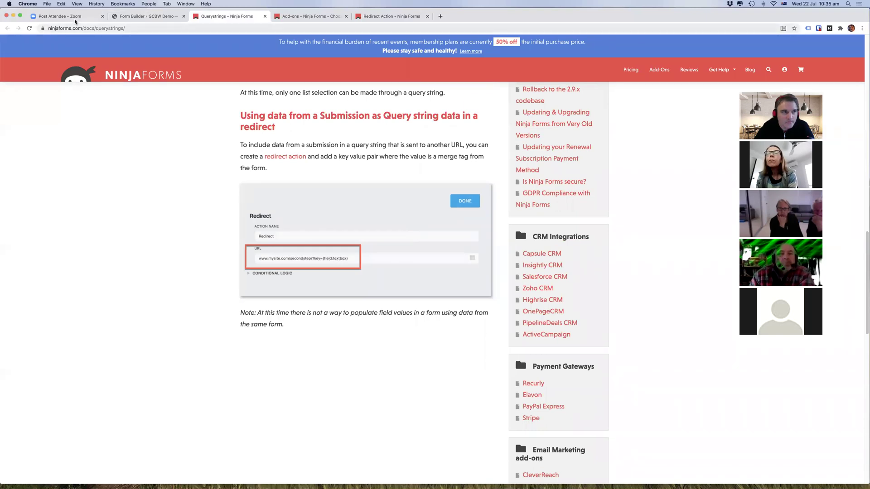
pyautogui.press('super+1')
# Step: Back in the form builder, set the Name field's default value to "fname" and check its custom name attribute
pyautogui.click(154, 16)
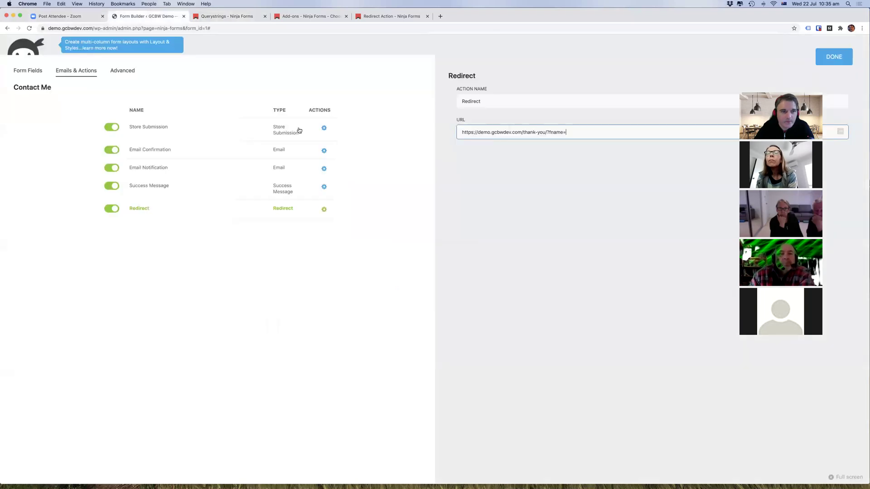
pyautogui.click(32, 72)
pyautogui.click(507, 147)
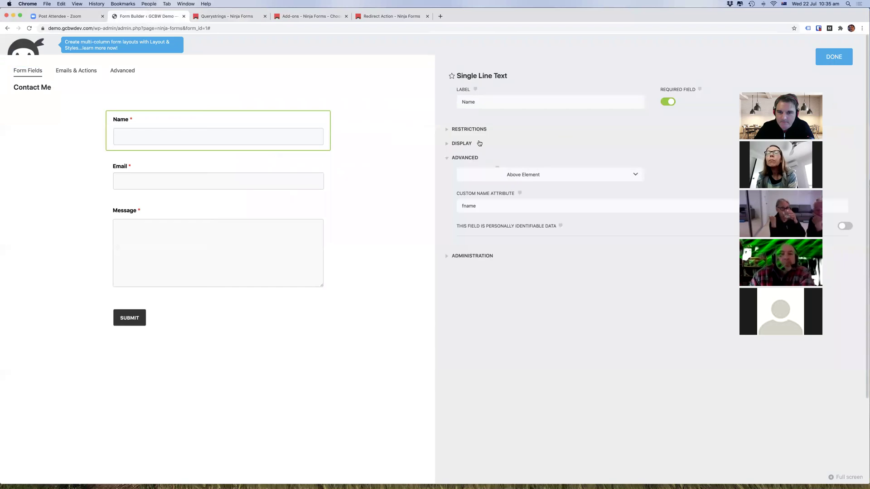
pyautogui.click(478, 144)
pyautogui.click(480, 169)
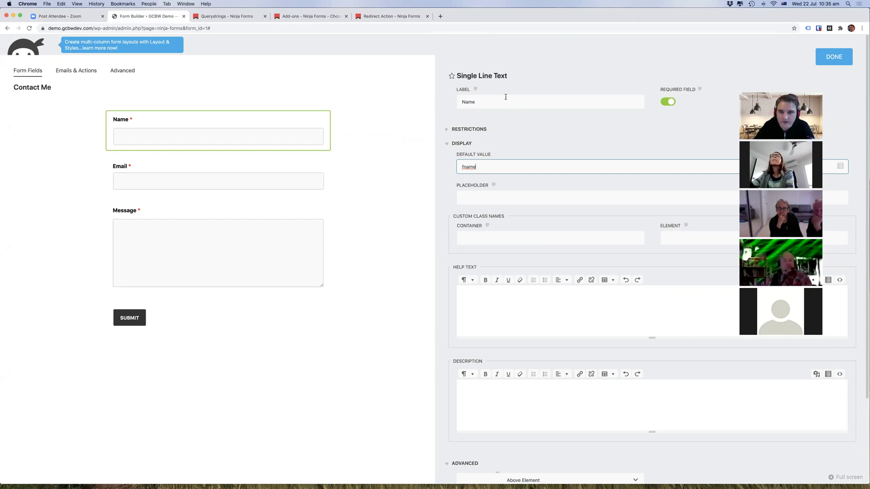
pyautogui.scroll(-5, 531, 210)
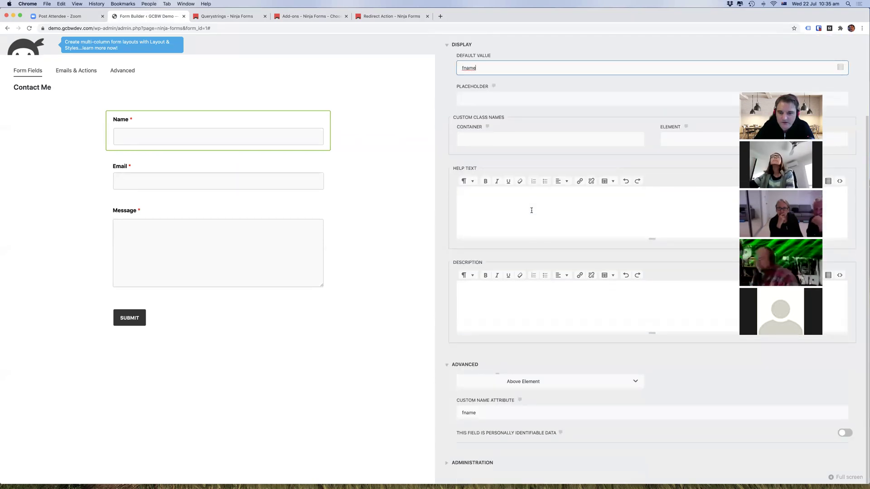
pyautogui.scroll(5, 514, 216)
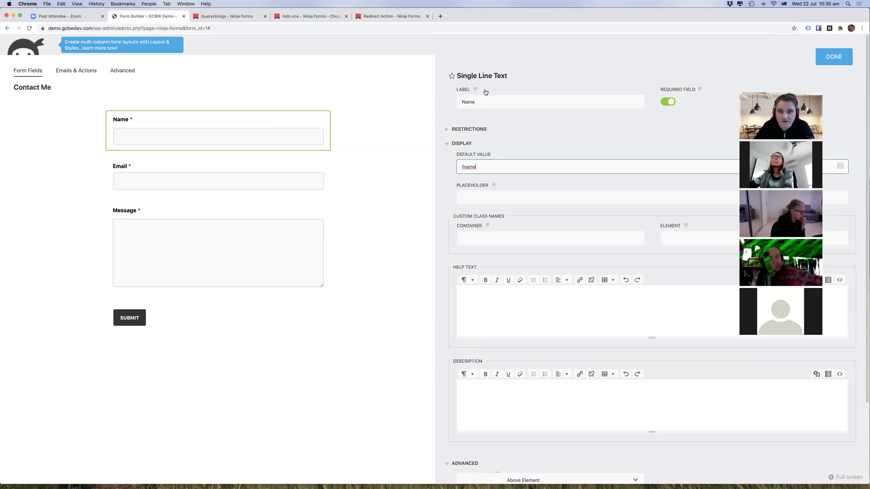
# Step: Recheck the documentation's redirect example, then delete the Redirect action from the Contact Me form
pyautogui.click(202, 17)
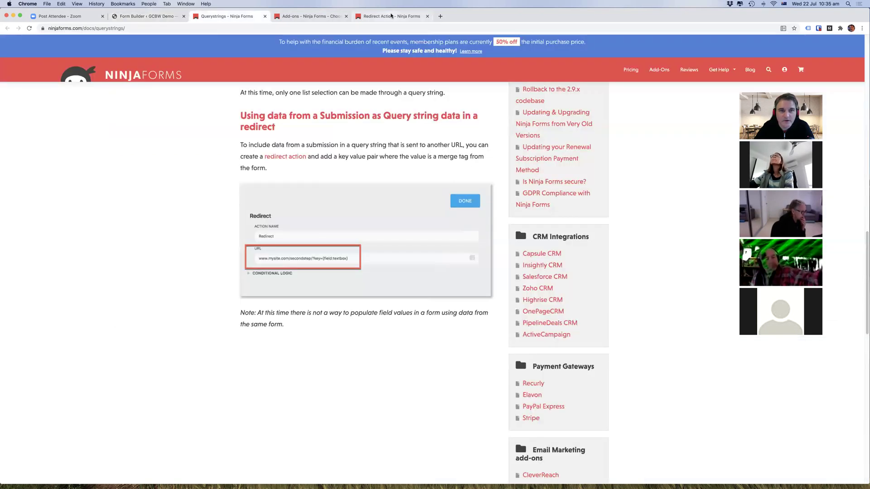
pyautogui.click(132, 18)
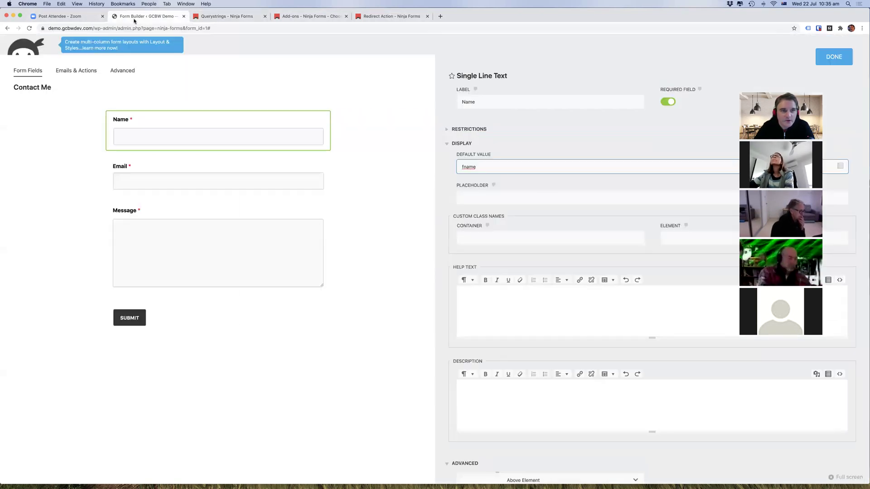
pyautogui.click(87, 74)
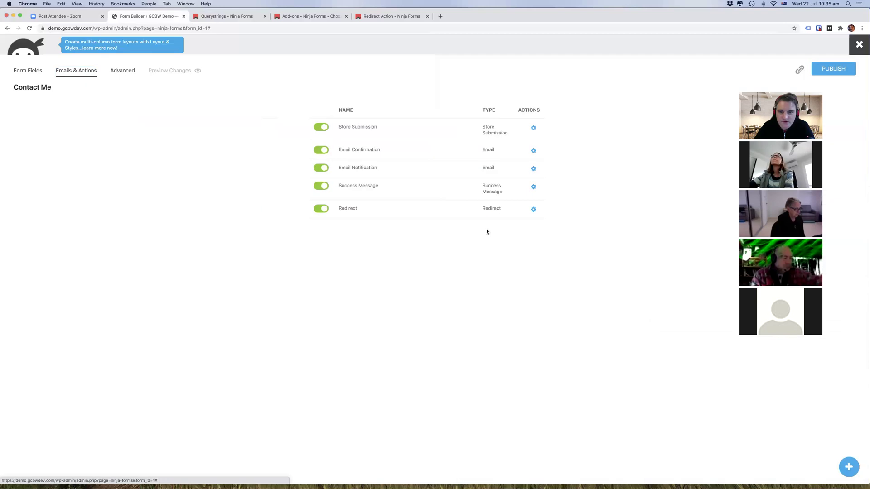
pyautogui.click(543, 210)
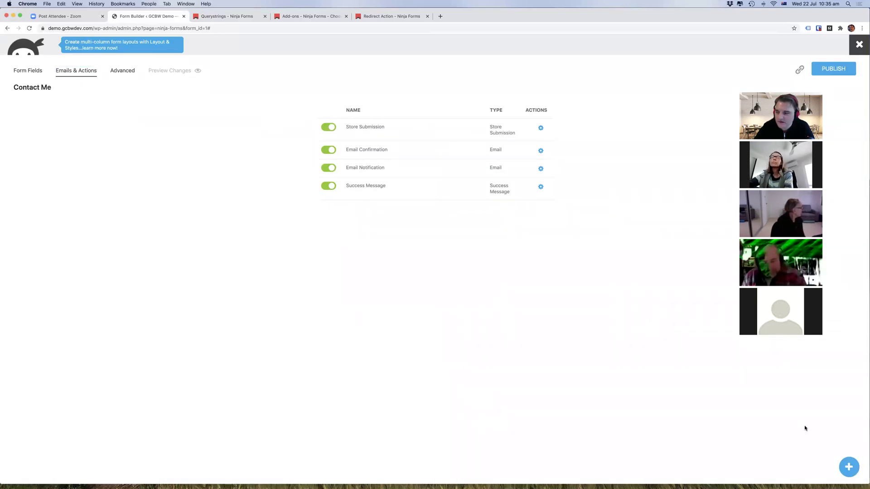
pyautogui.click(849, 467)
pyautogui.click(628, 159)
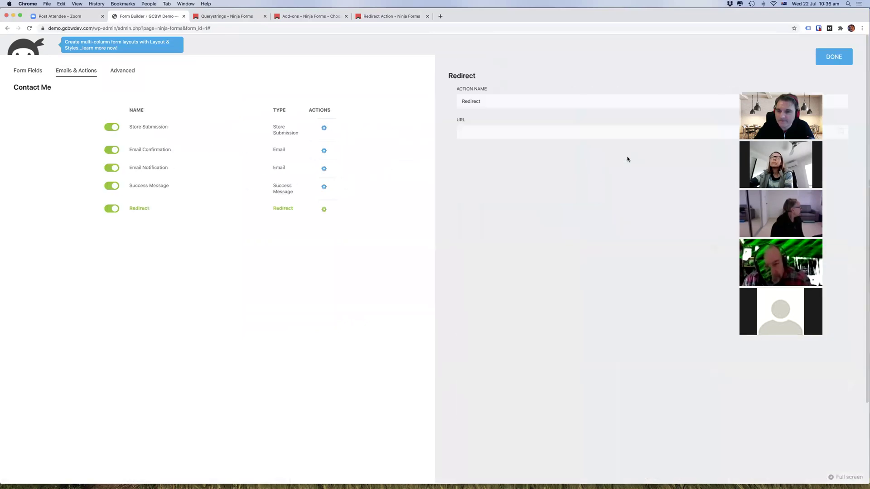
pyautogui.click(470, 134)
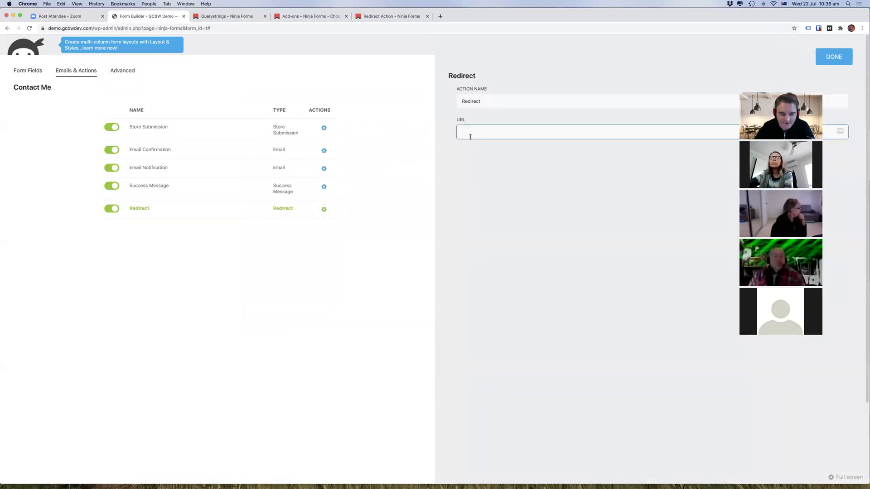
pyautogui.write('https://demo.gcbwdev.com/')
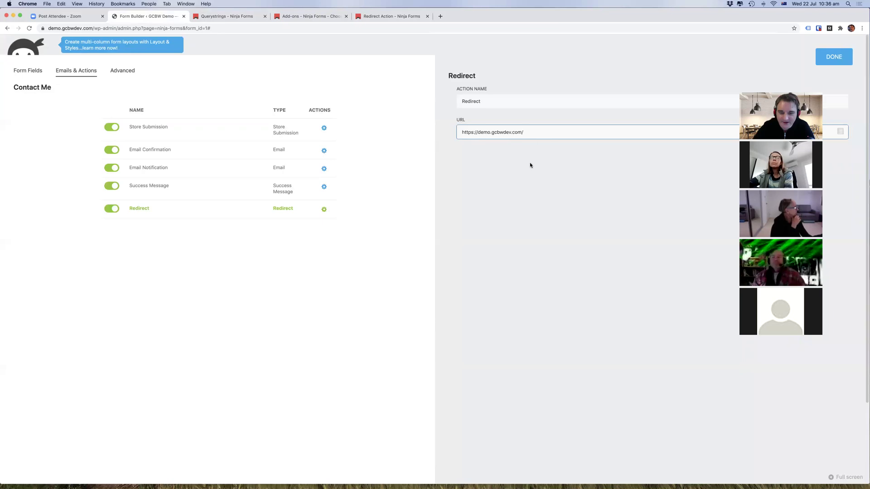
pyautogui.write('thank-you/?fname=')
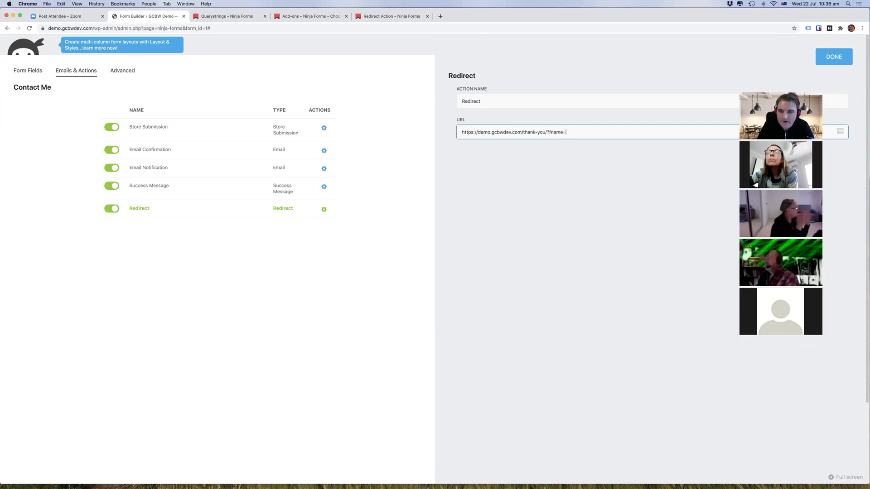
# Step: Append the Name field's merge tag {field:name} to the redirect URL and finish editing the action
pyautogui.write('{')
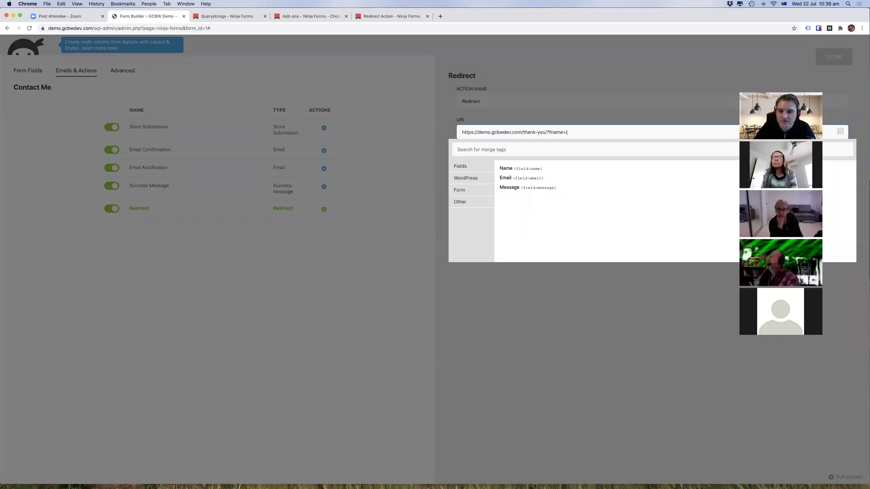
pyautogui.click(539, 170)
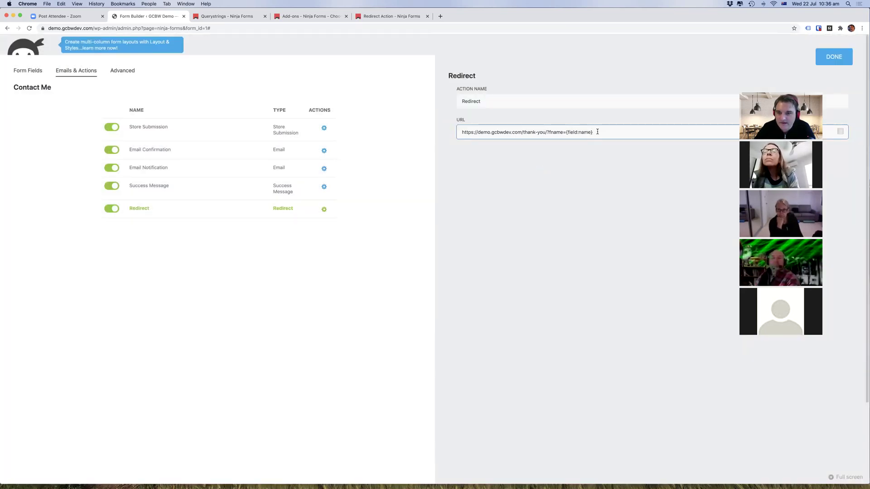
pyautogui.moveTo(597, 132); pyautogui.dragTo(547, 131)
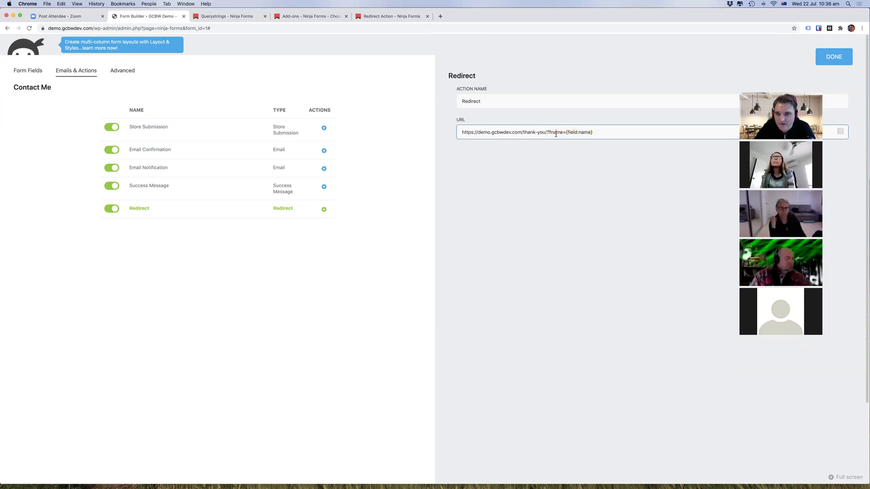
pyautogui.press('Right')
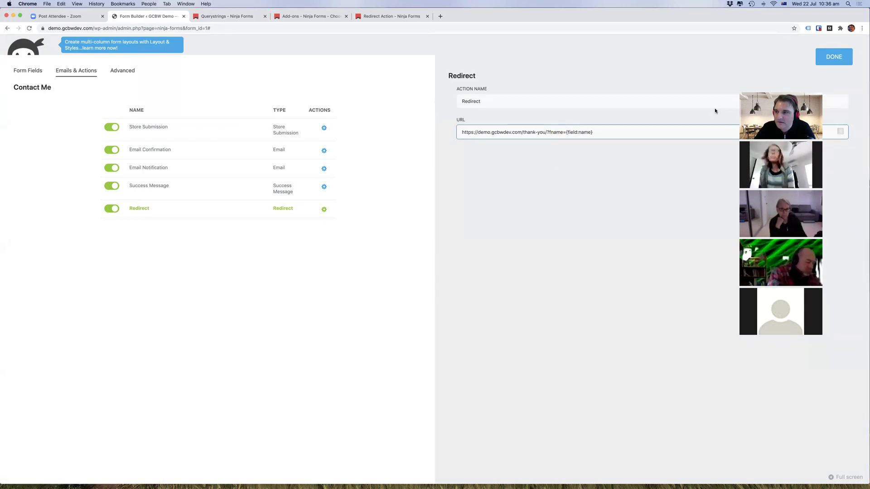
pyautogui.click(834, 57)
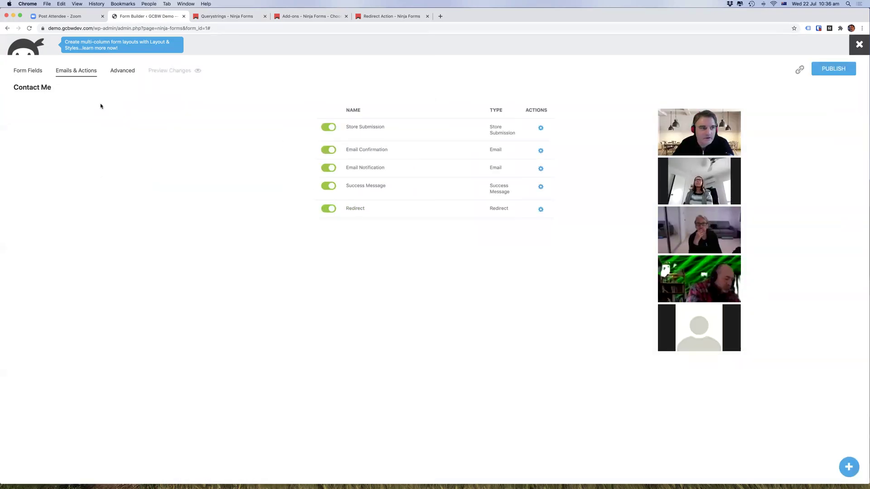
# Step: Clear the default value of the form's Name field
pyautogui.click(31, 71)
pyautogui.click(389, 127)
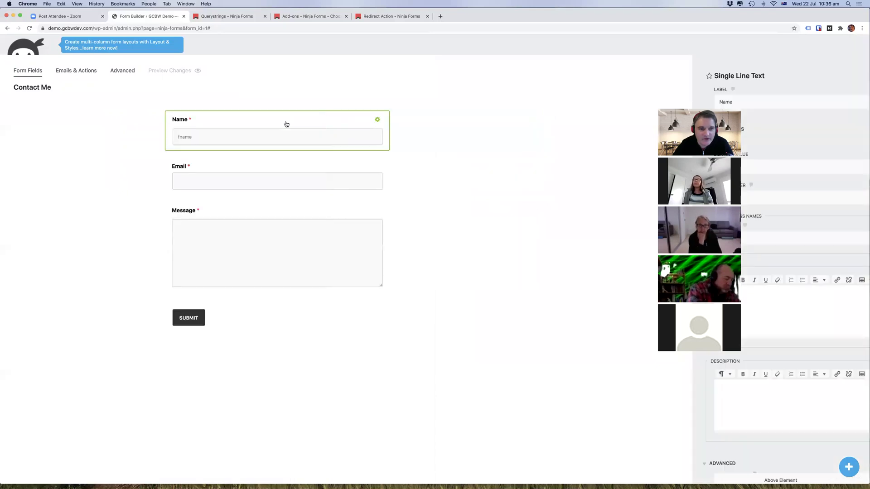
pyautogui.press('super+a')
pyautogui.press('BackSpace')
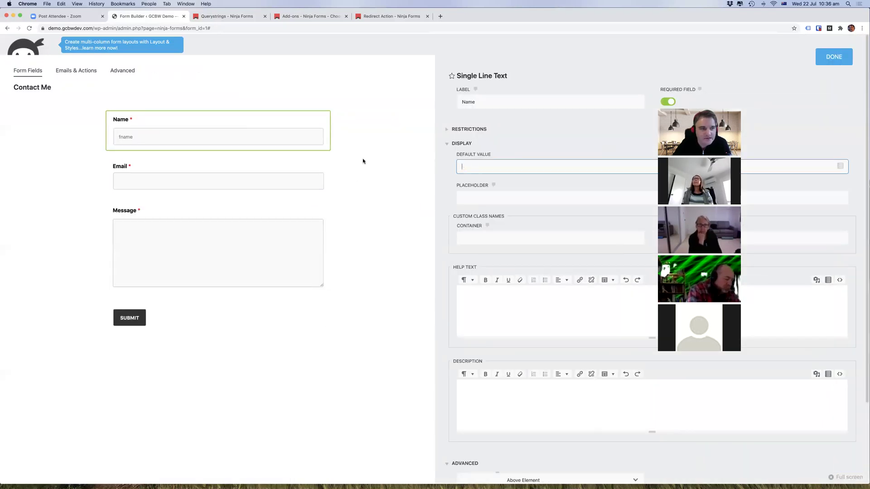
pyautogui.click(445, 168)
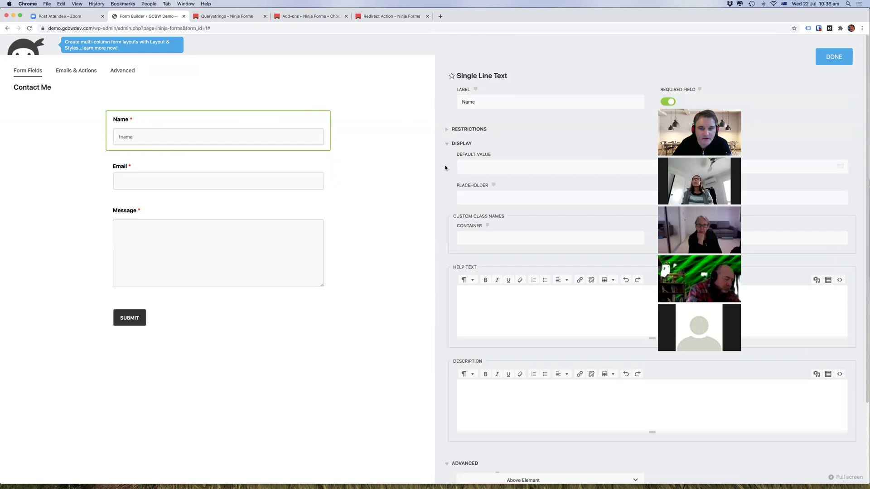
# Step: Review the Name field's custom name attribute in its advanced settings
pyautogui.click(455, 143)
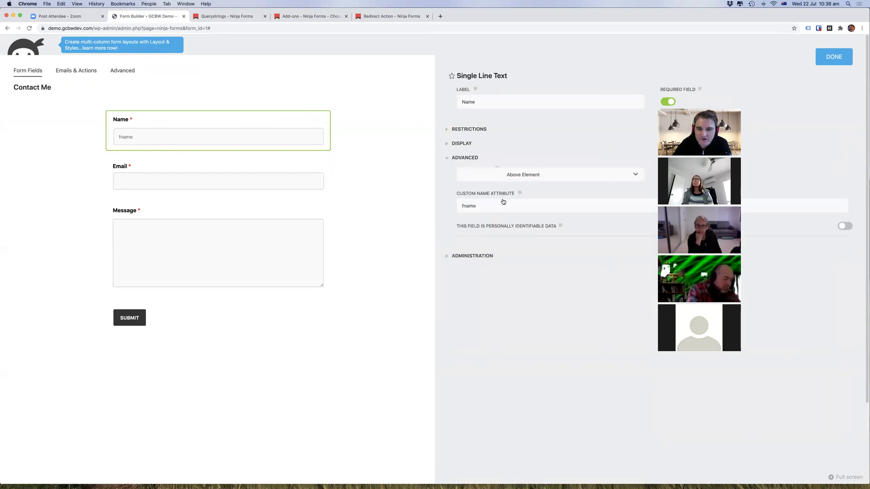
pyautogui.click(465, 206)
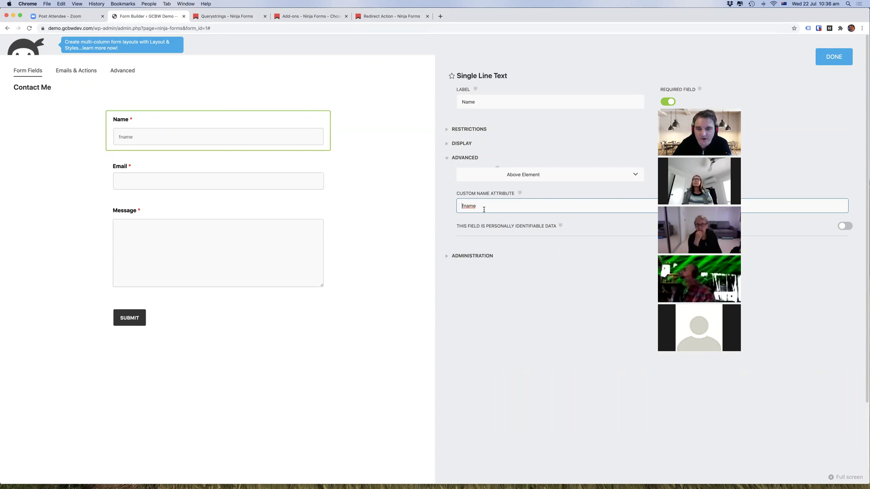
pyautogui.click(501, 280)
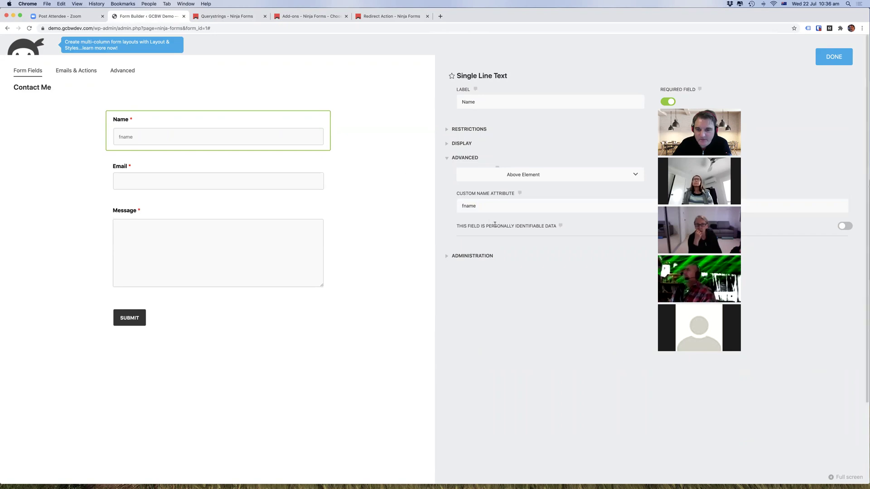
pyautogui.click(460, 207)
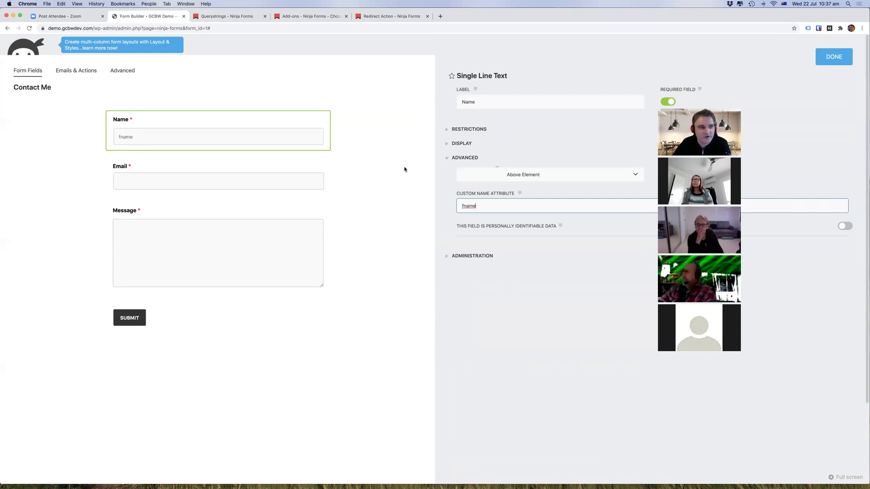
# Step: Reopen the Redirect action and examine the thank-you path, the fname parameter and the {field:name} merge tag in its URL
pyautogui.click(86, 70)
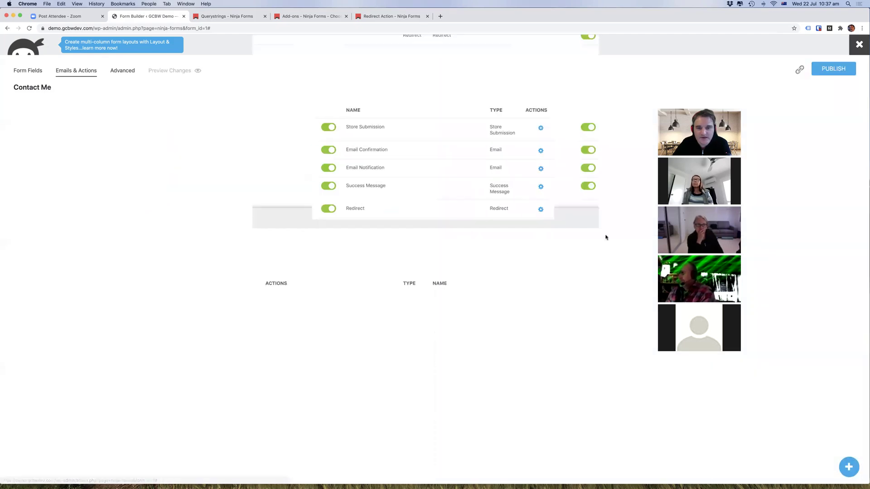
pyautogui.click(540, 209)
pyautogui.moveTo(600, 134); pyautogui.dragTo(547, 133)
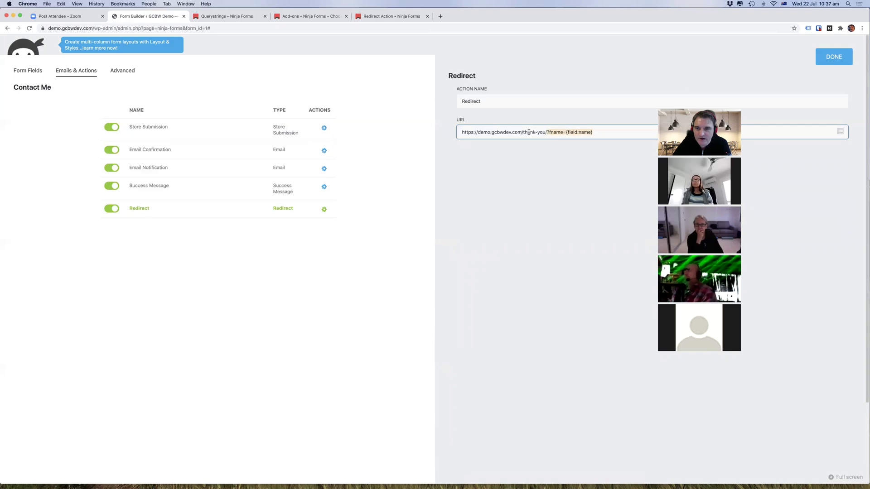
pyautogui.click(525, 131)
pyautogui.moveTo(525, 131); pyautogui.dragTo(543, 133)
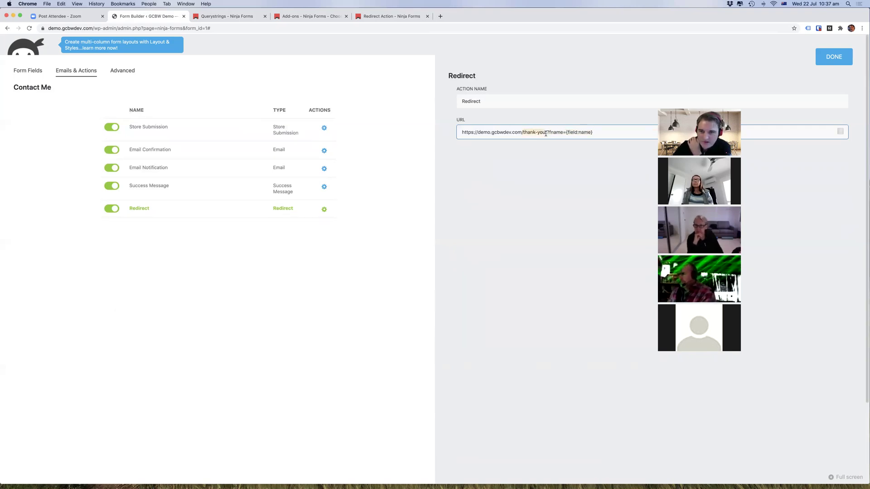
pyautogui.press('Left')
pyautogui.click(547, 132)
pyautogui.write('/')
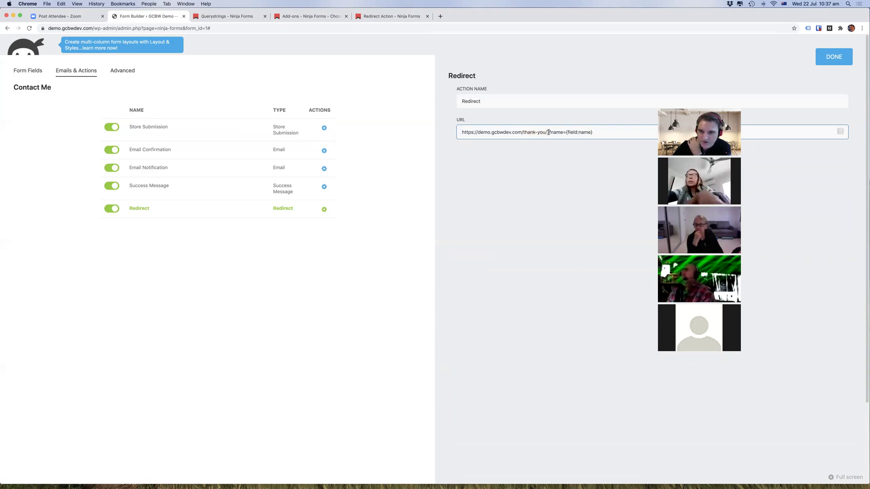
pyautogui.moveTo(548, 132); pyautogui.dragTo(594, 131)
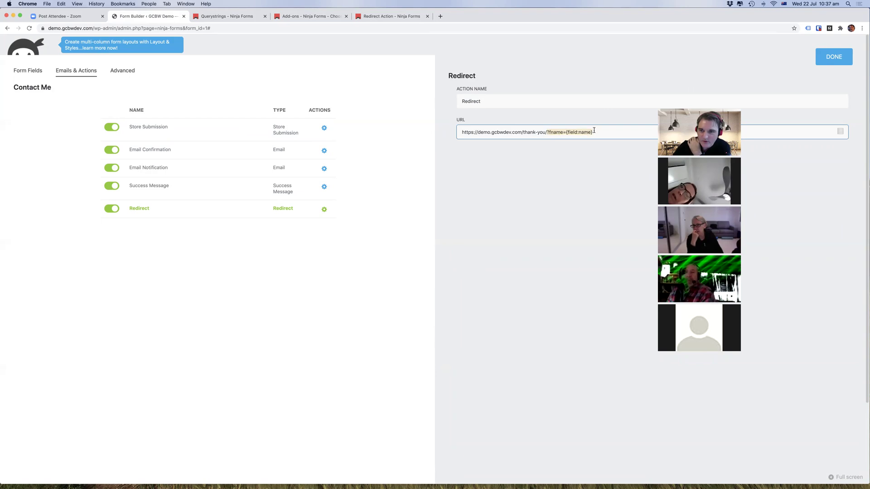
pyautogui.click(567, 132)
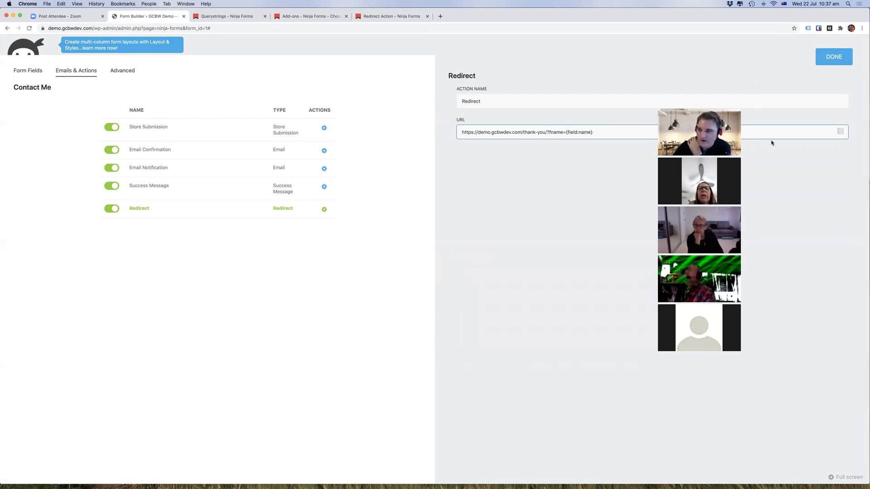
# Step: Finish editing the Redirect action, publish the Contact Me form and close the form builder
pyautogui.click(836, 58)
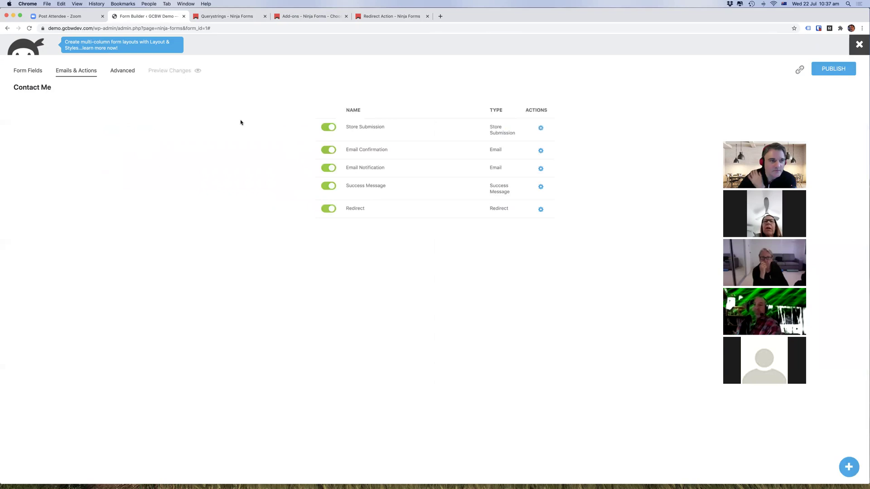
pyautogui.click(831, 75)
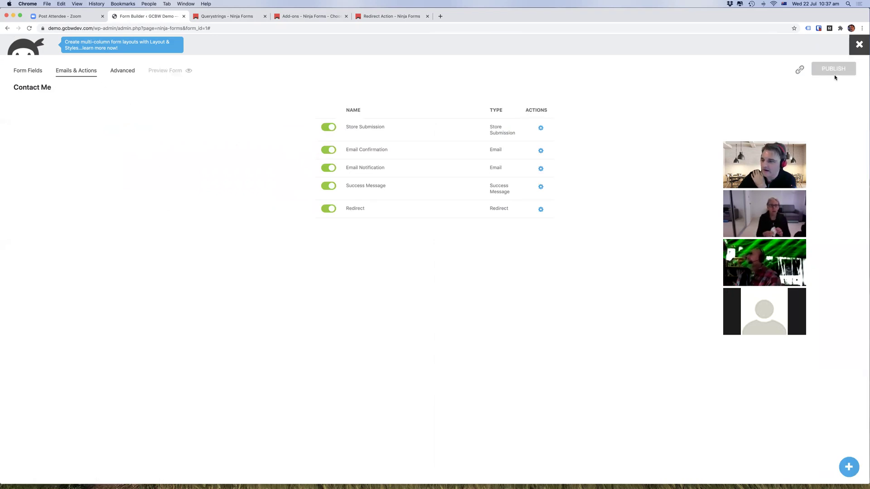
pyautogui.click(860, 45)
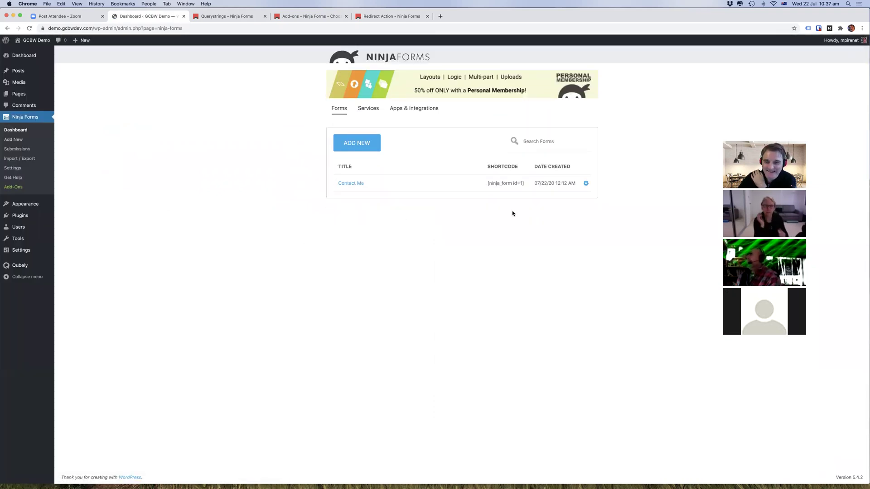
# Step: Copy the Contact Me form's shortcode and open the Contact Full Width page for editing in a new browser tab
pyautogui.click(503, 183)
pyautogui.press('super+c')
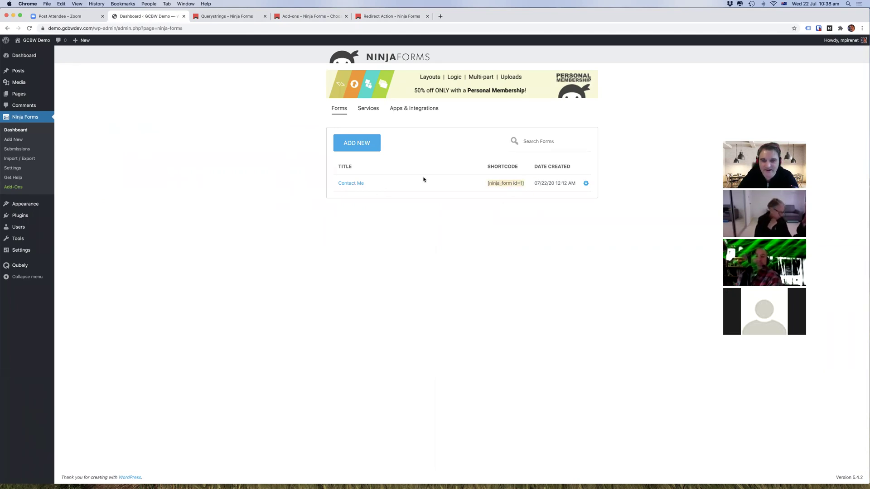
pyautogui.click(68, 93)
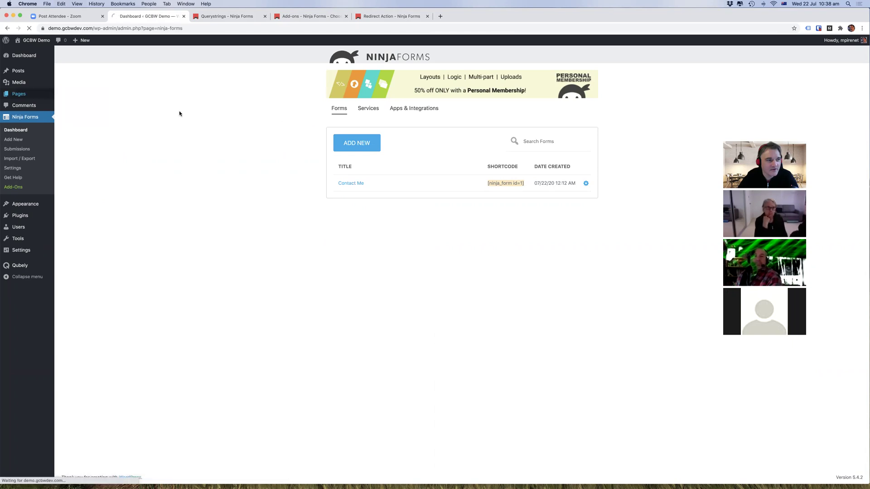
pyautogui.scroll(-10, 140, 193)
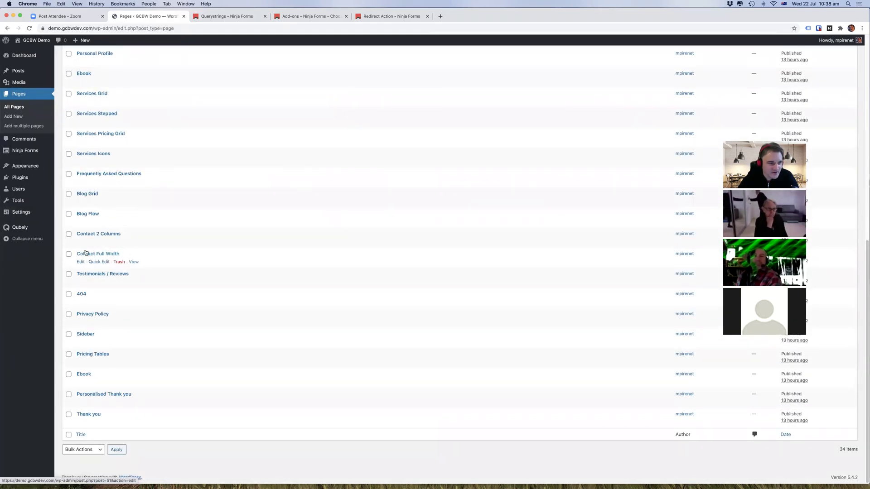
pyautogui.rightClick(80, 262)
pyautogui.click(113, 268)
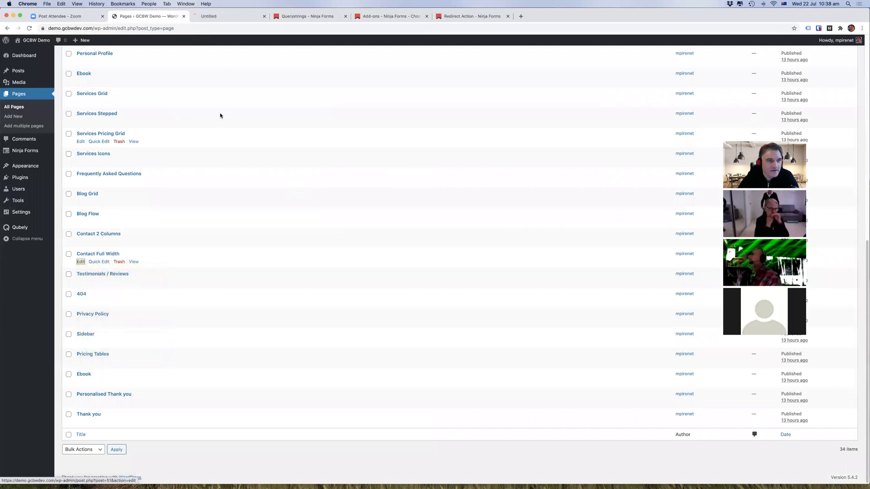
pyautogui.click(223, 18)
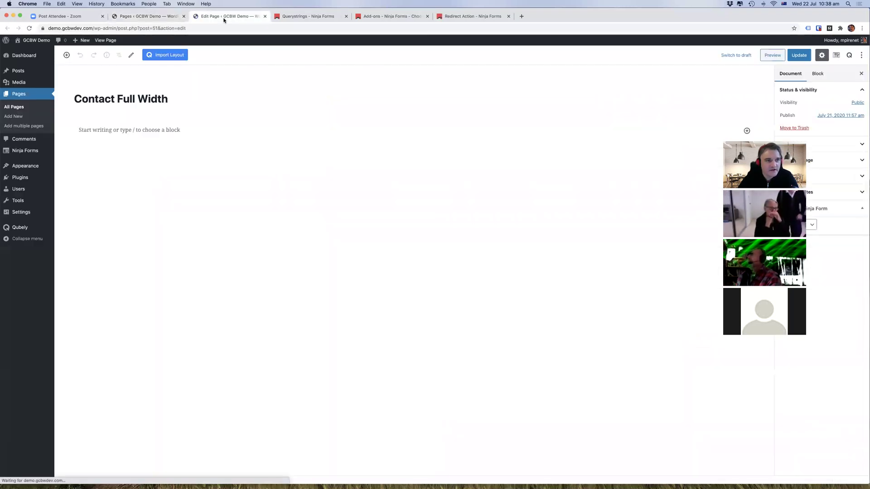
# Step: Add a Shortcode block containing [ninja_form id=1] to the Contact Full Width page
pyautogui.click(159, 134)
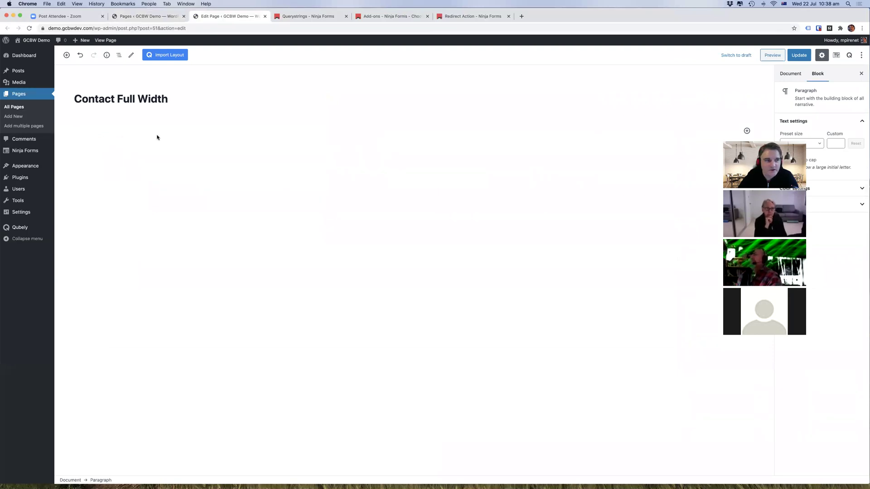
pyautogui.click(746, 130)
pyautogui.write('sho')
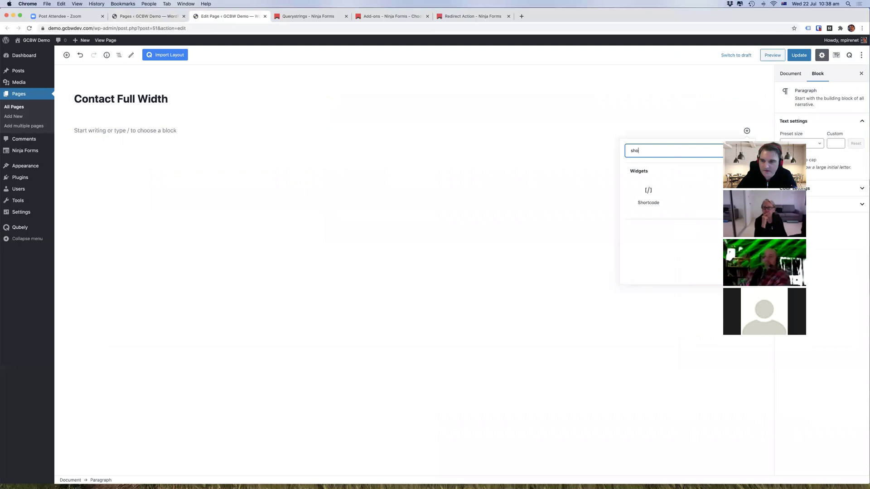
pyautogui.click(648, 193)
pyautogui.press('super+v')
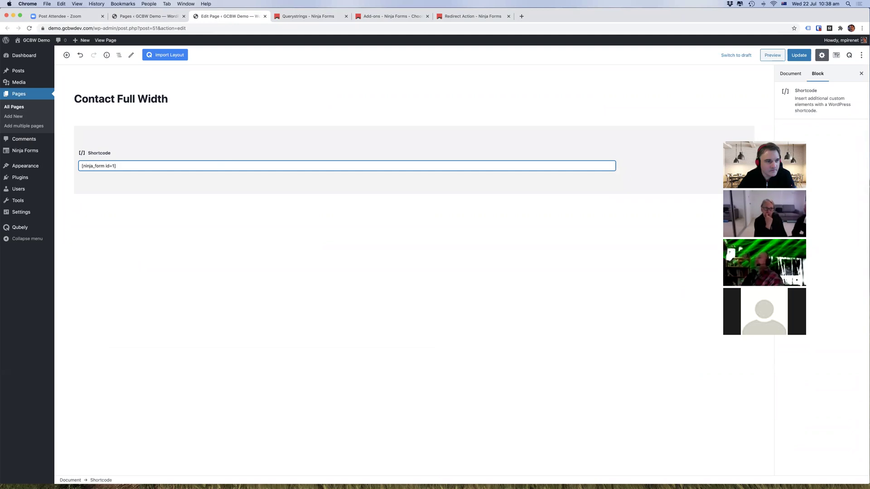
pyautogui.click(223, 257)
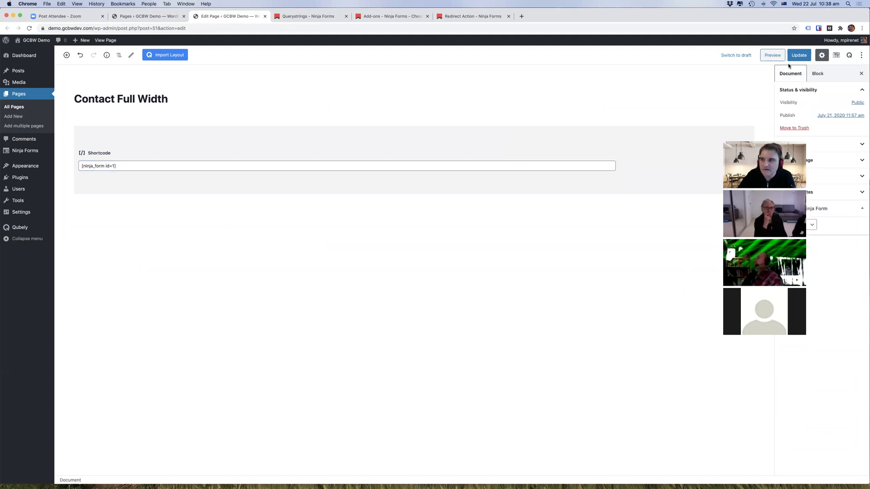
# Step: Save the changes to the Contact Full Width page
pyautogui.click(799, 54)
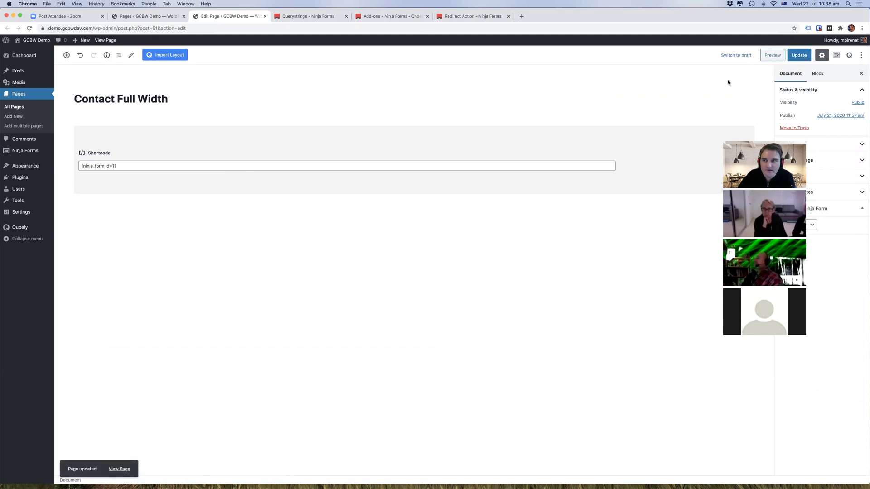
pyautogui.click(799, 57)
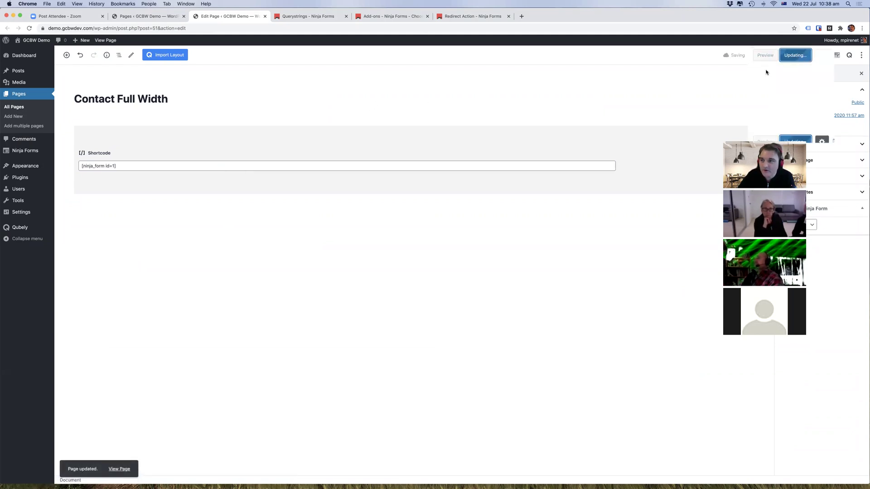
pyautogui.click(674, 88)
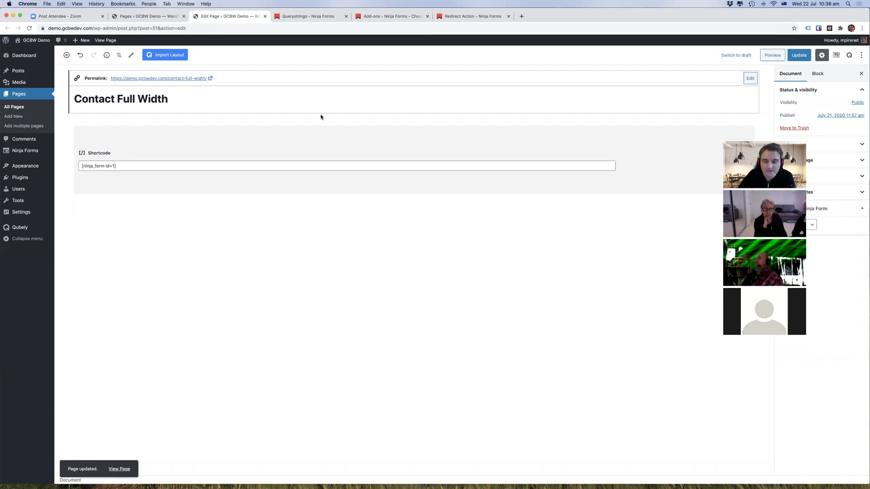
pyautogui.click(304, 255)
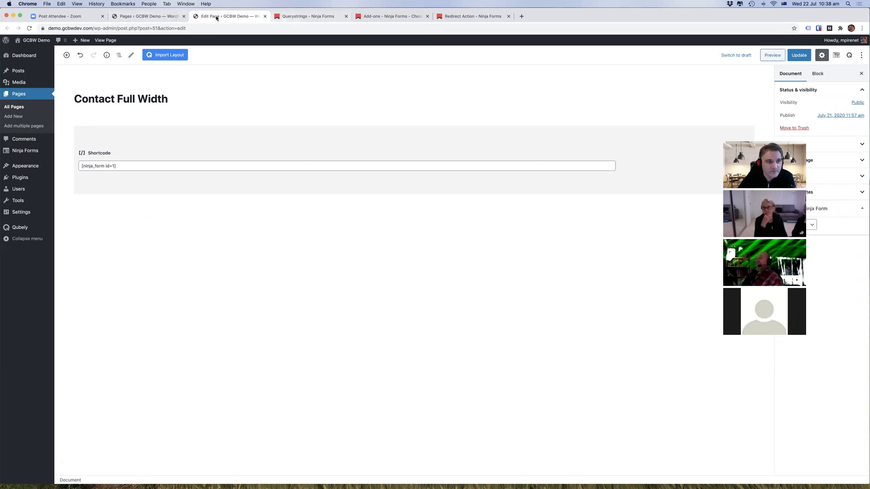
# Step: Return to the list of all pages and open the Thank you page for editing
pyautogui.rightClick(21, 116)
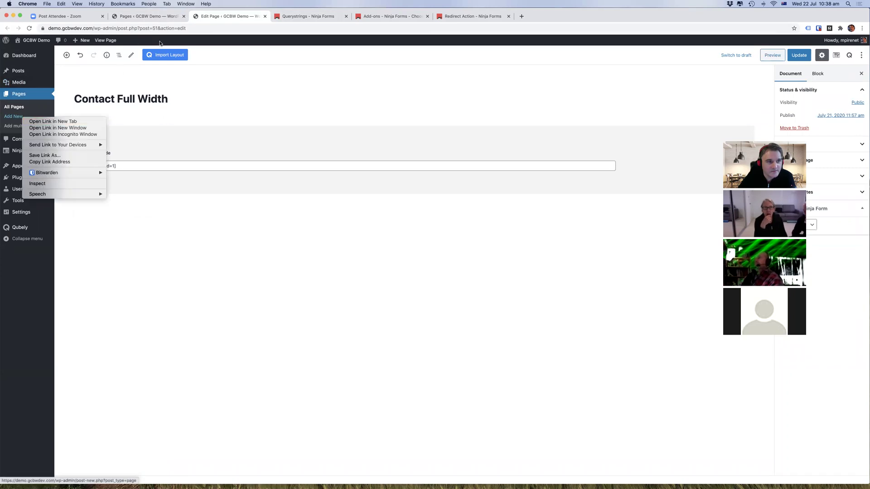
pyautogui.click(13, 116)
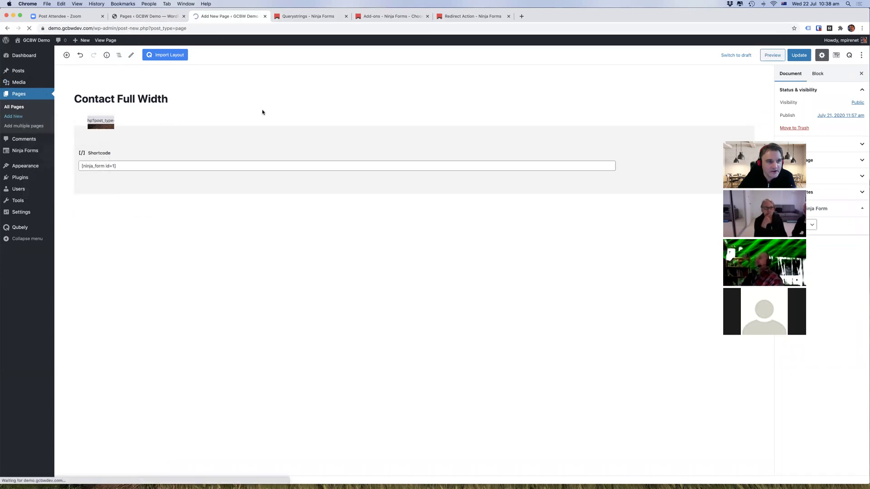
pyautogui.click(14, 107)
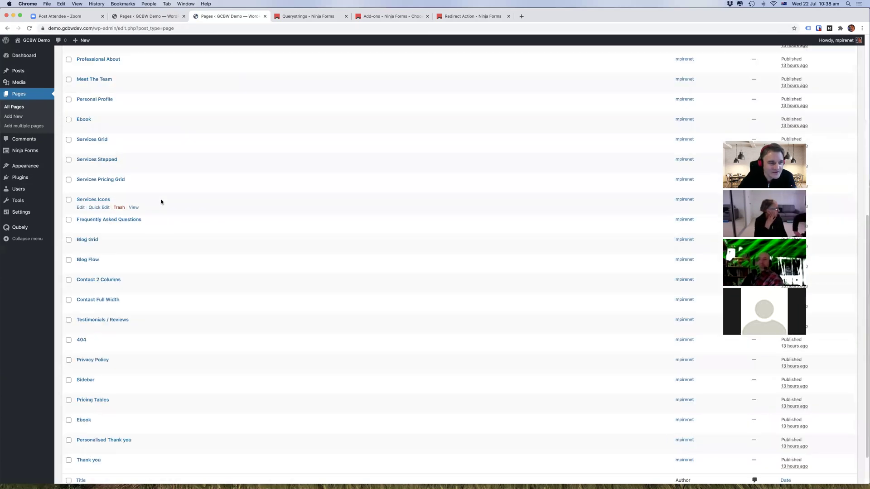
pyautogui.scroll(-2, 161, 201)
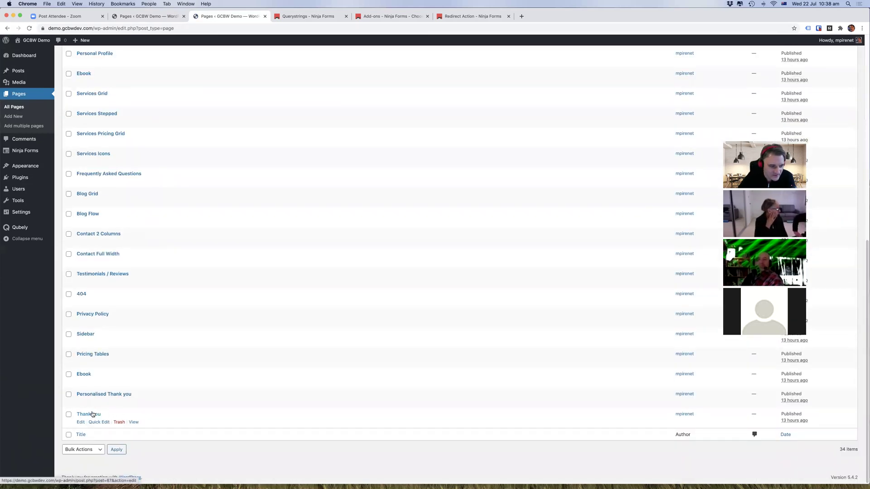
pyautogui.click(81, 422)
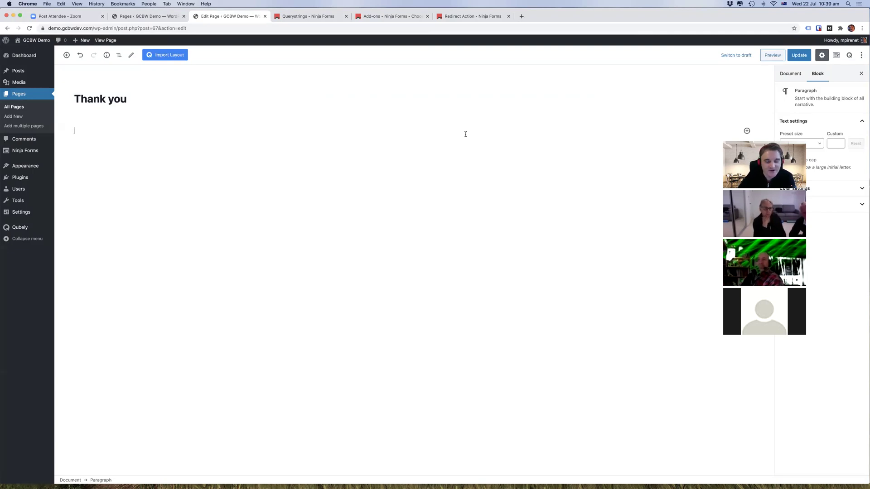
# Step: Browse the Header category of the Qubely layout library and import the Header 7 section into the Thank you page
pyautogui.click(177, 57)
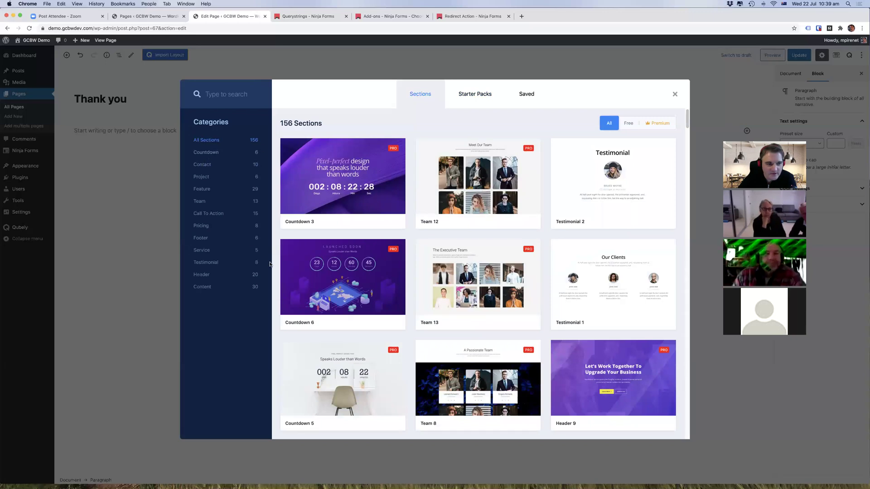
pyautogui.click(221, 277)
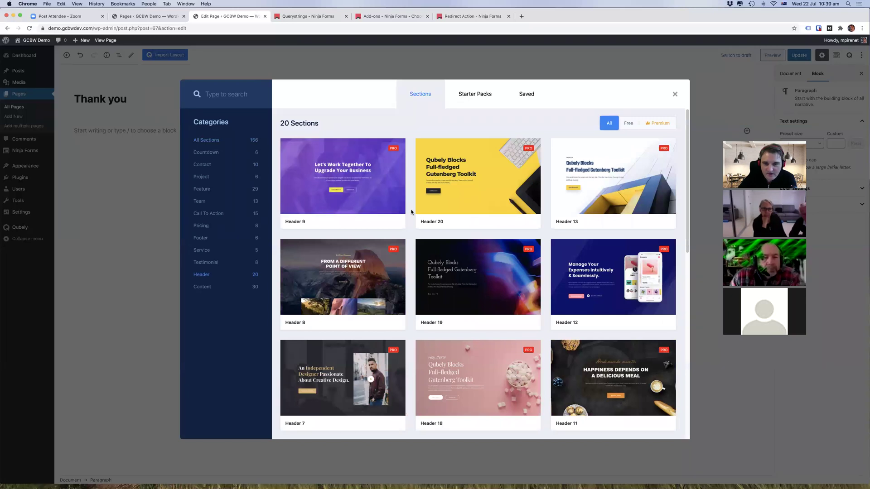
pyautogui.scroll(-1, 412, 212)
pyautogui.scroll(1, 411, 212)
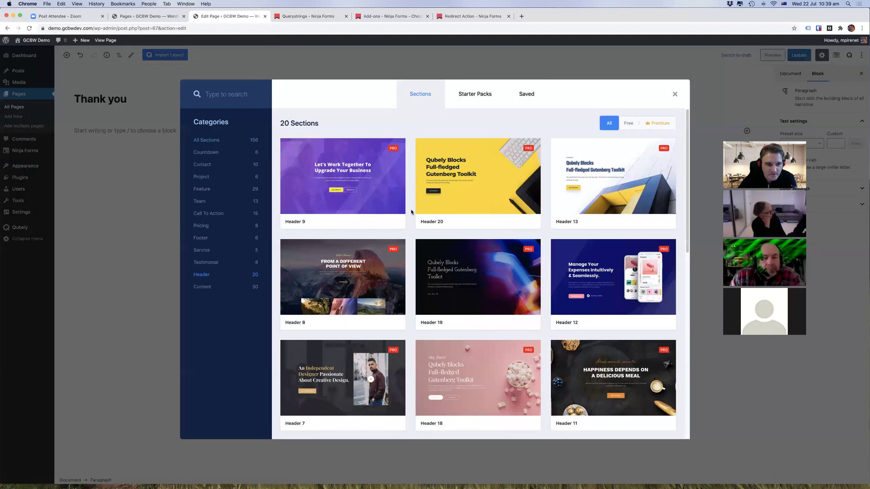
pyautogui.scroll(-5, 411, 212)
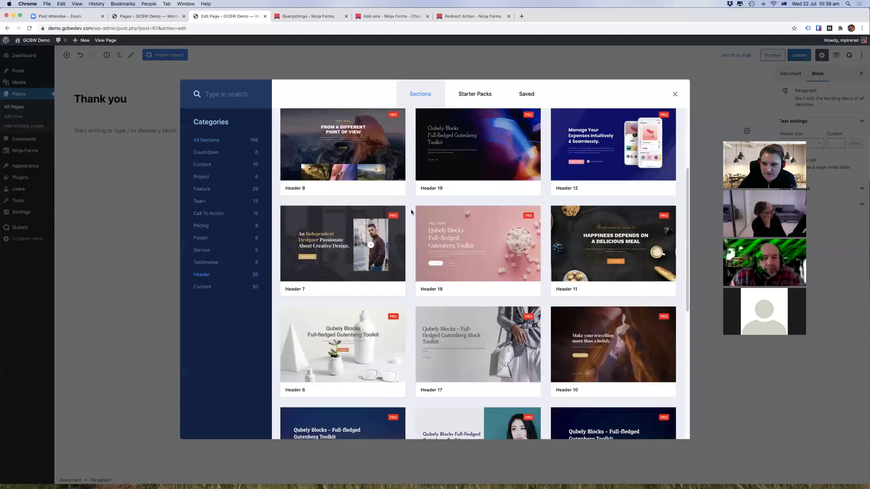
pyautogui.scroll(-1, 411, 212)
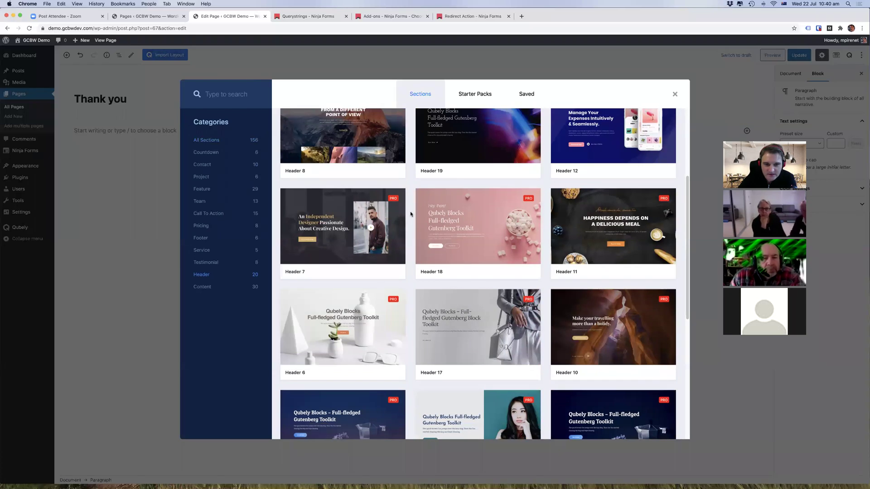
pyautogui.scroll(-1, 410, 211)
pyautogui.scroll(2, 409, 211)
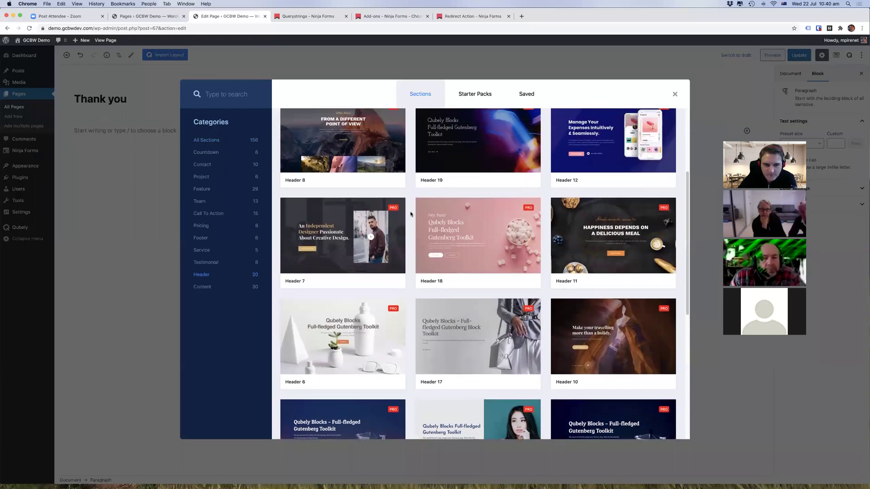
pyautogui.moveTo(404, 243)
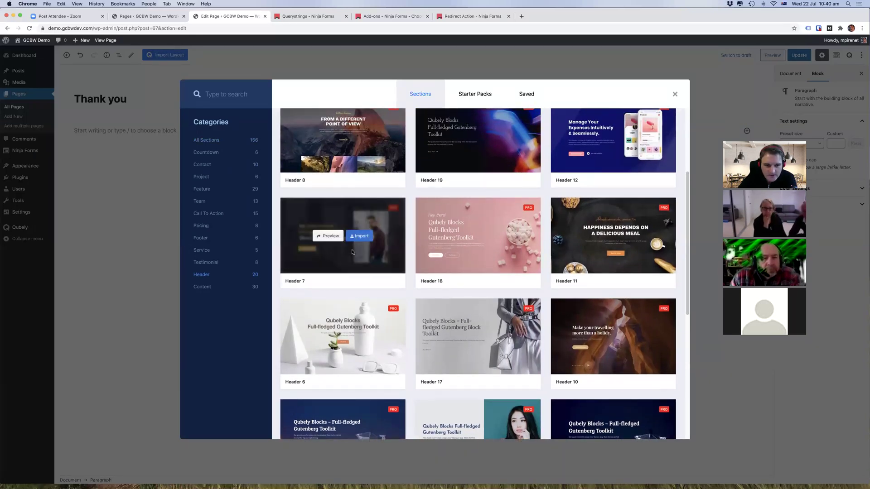
pyautogui.click(360, 236)
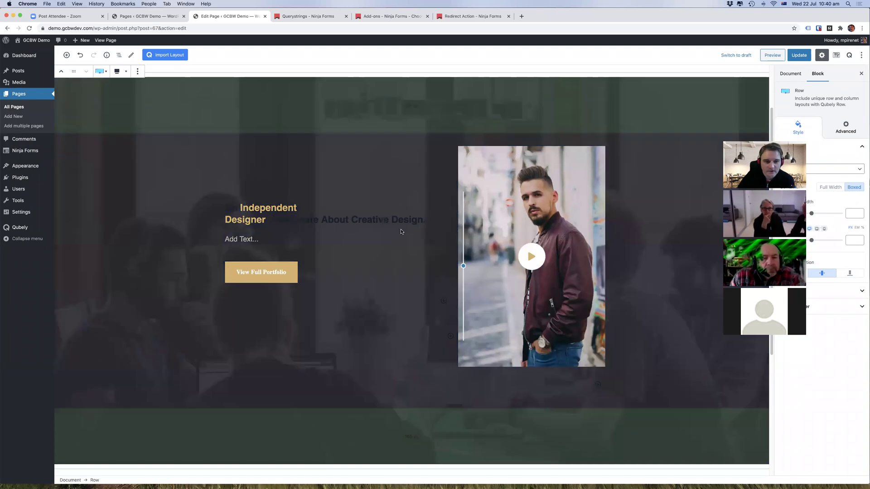
# Step: Replace the imported section's heading above the portfolio button with "Thank you"
pyautogui.click(300, 219)
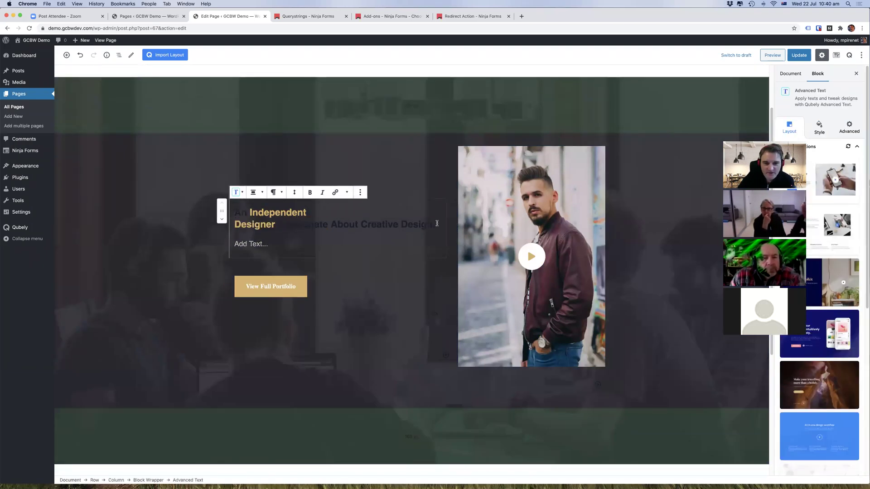
pyautogui.moveTo(234, 213); pyautogui.dragTo(435, 225)
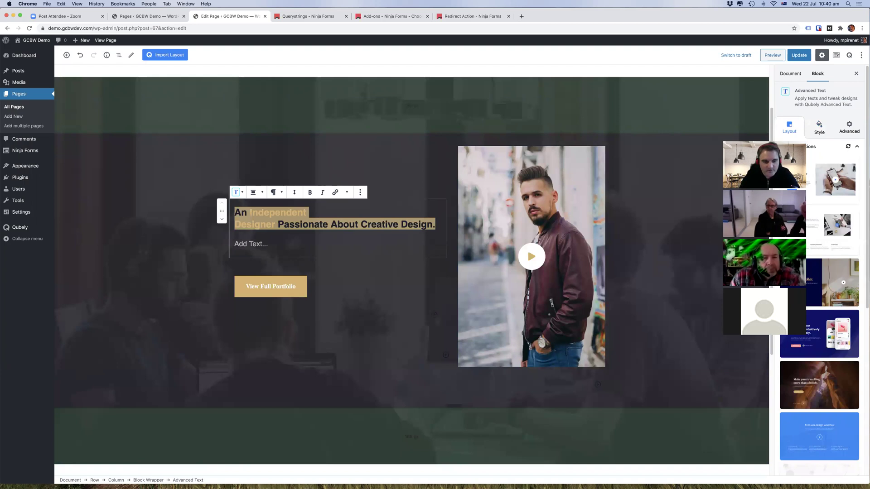
pyautogui.press('BackSpace')
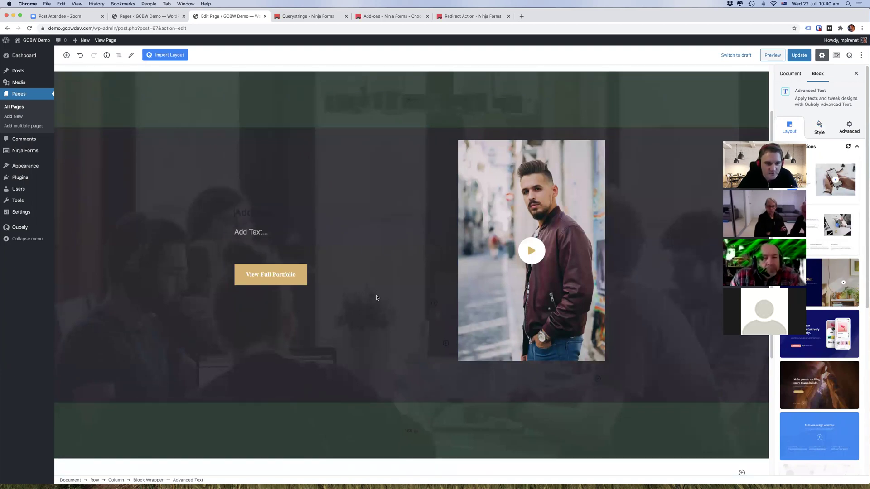
pyautogui.click(299, 245)
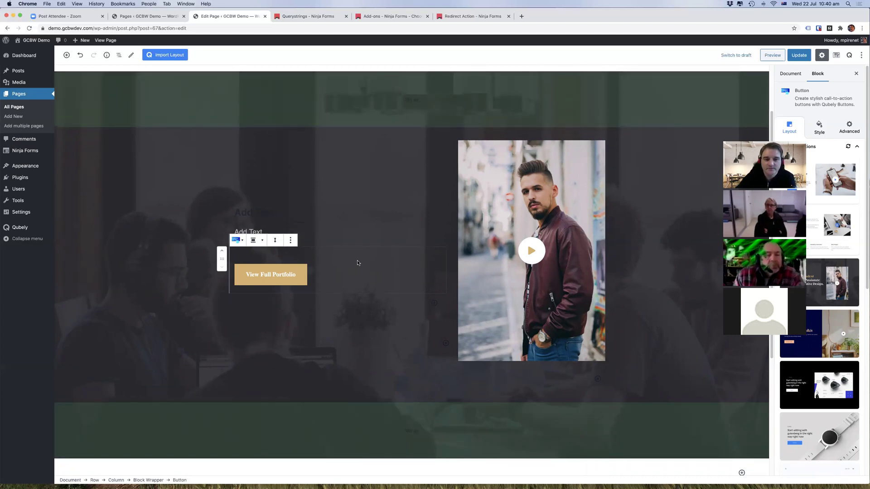
pyautogui.click(299, 214)
pyautogui.write('Th')
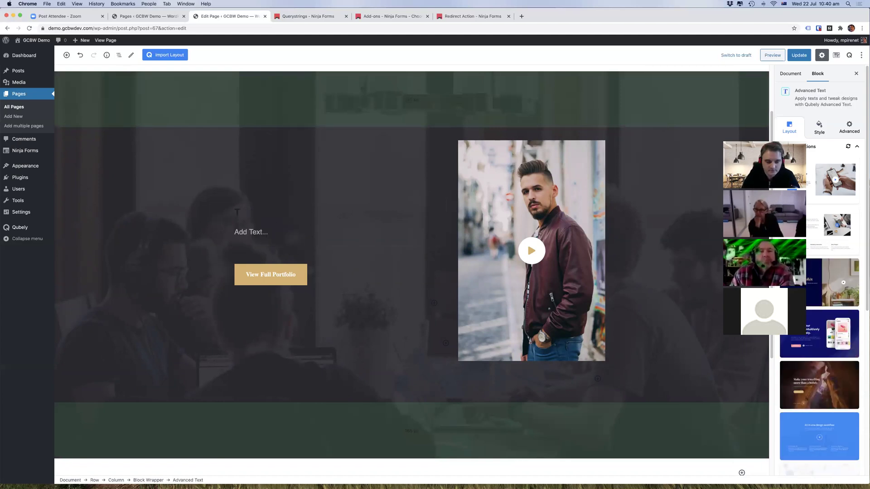
pyautogui.write('ank You')
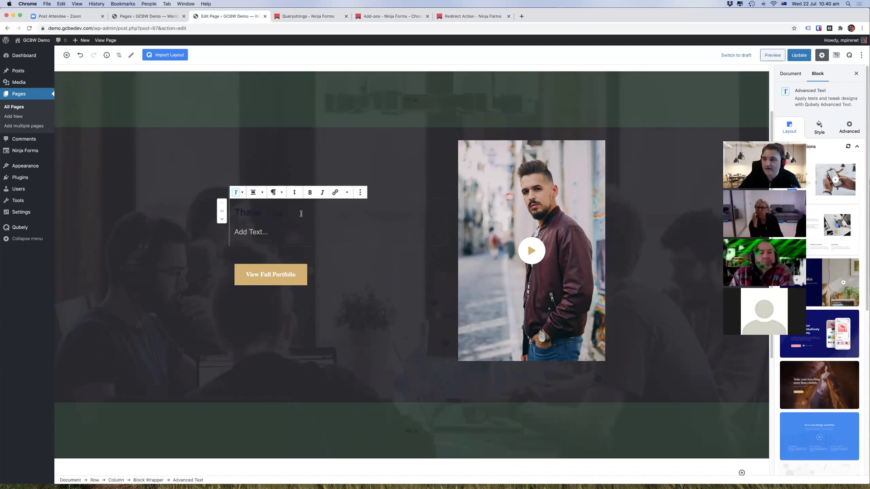
# Step: Inspect the style settings of the heading's Advanced Text block, including its text typography and text colour
pyautogui.moveTo(760, 138); pyautogui.dragTo(696, 111)
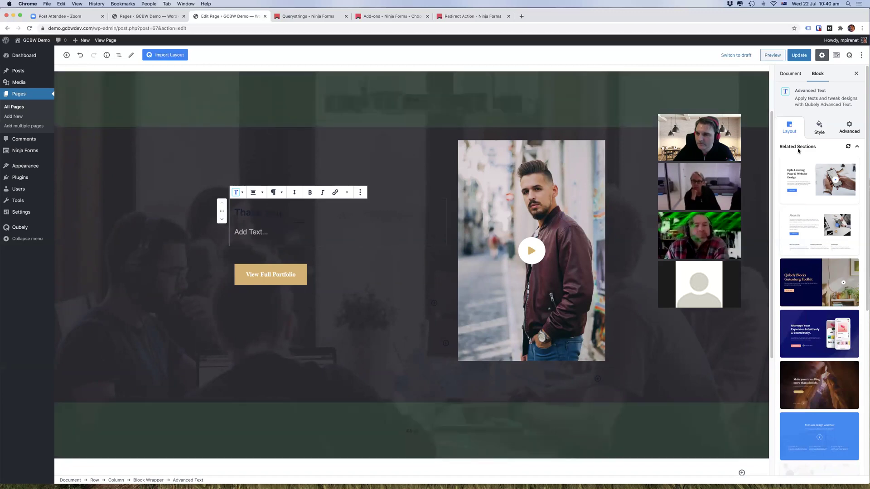
pyautogui.click(818, 129)
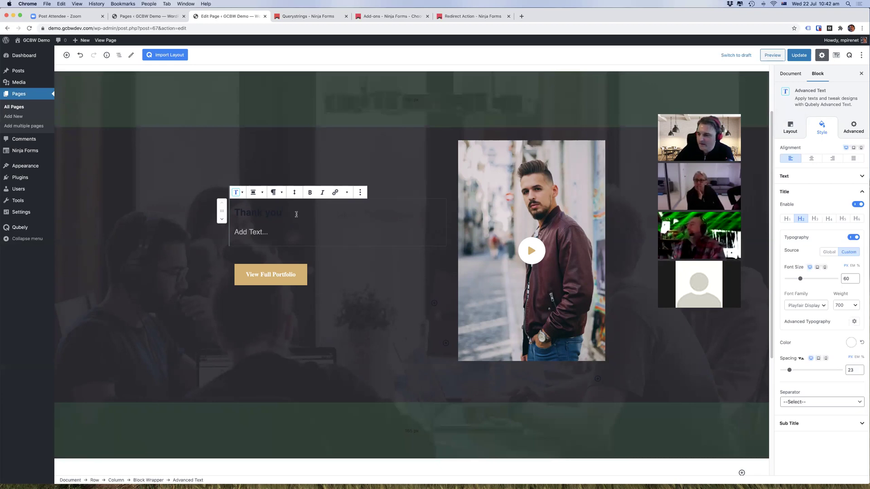
pyautogui.click(790, 127)
pyautogui.click(821, 129)
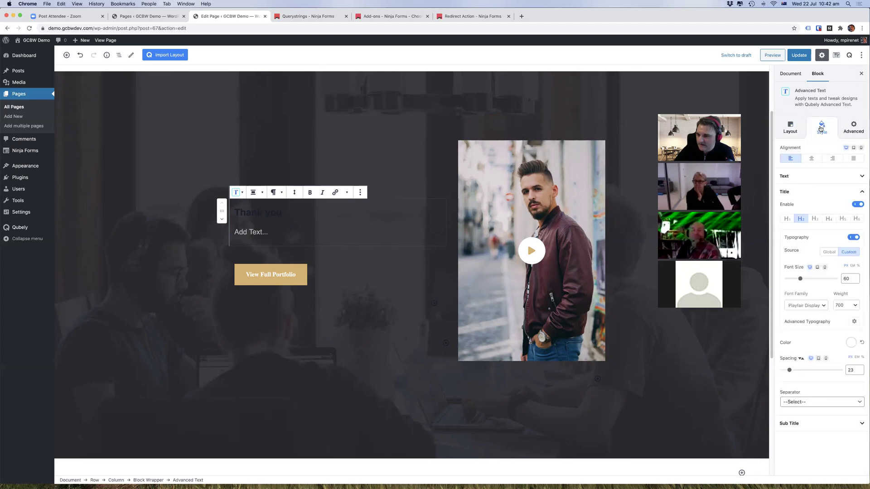
pyautogui.click(859, 177)
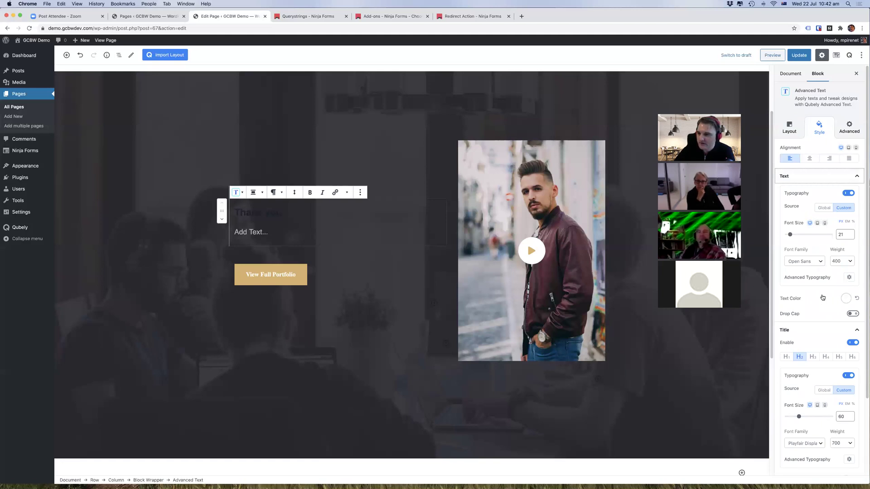
pyautogui.click(798, 128)
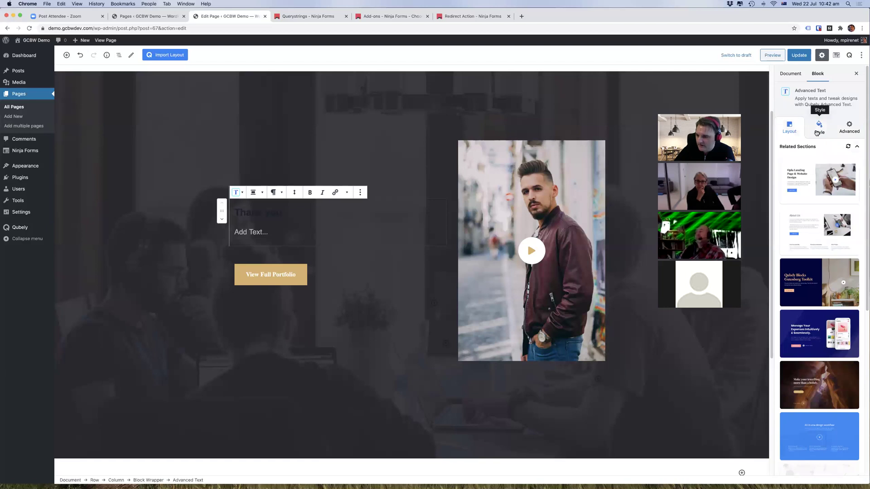
pyautogui.click(817, 133)
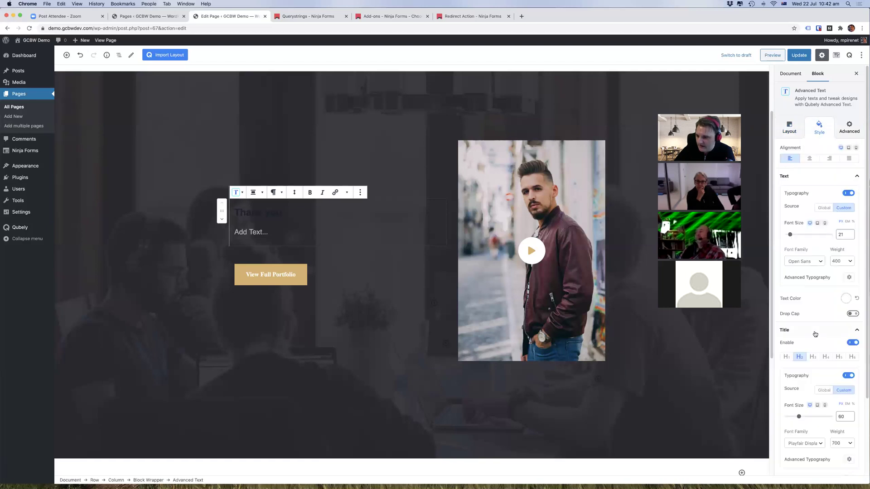
pyautogui.click(845, 298)
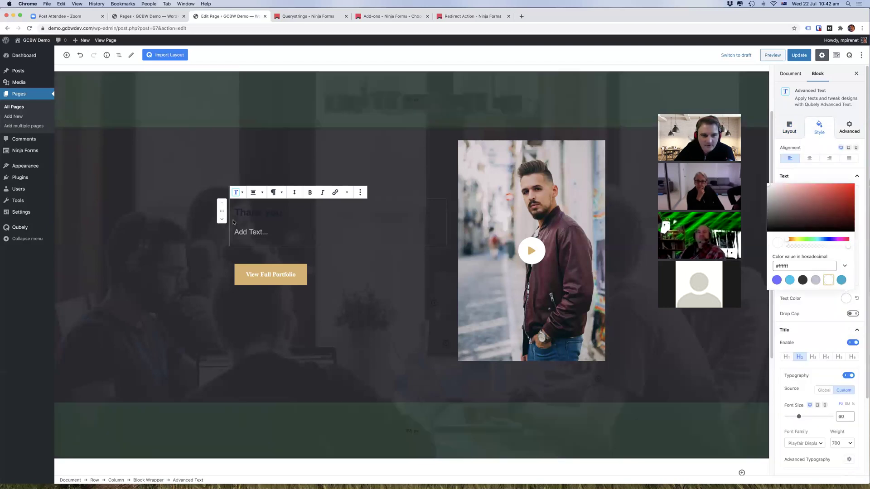
# Step: Select the "Thank you" heading and check the title colour in its style settings
pyautogui.click(232, 222)
pyautogui.moveTo(234, 212); pyautogui.dragTo(283, 213)
pyautogui.click(796, 131)
pyautogui.click(819, 128)
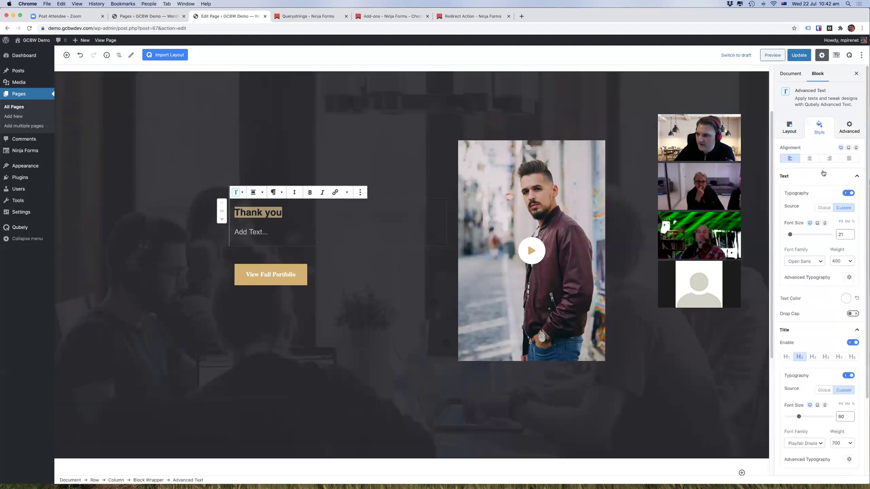
pyautogui.click(851, 178)
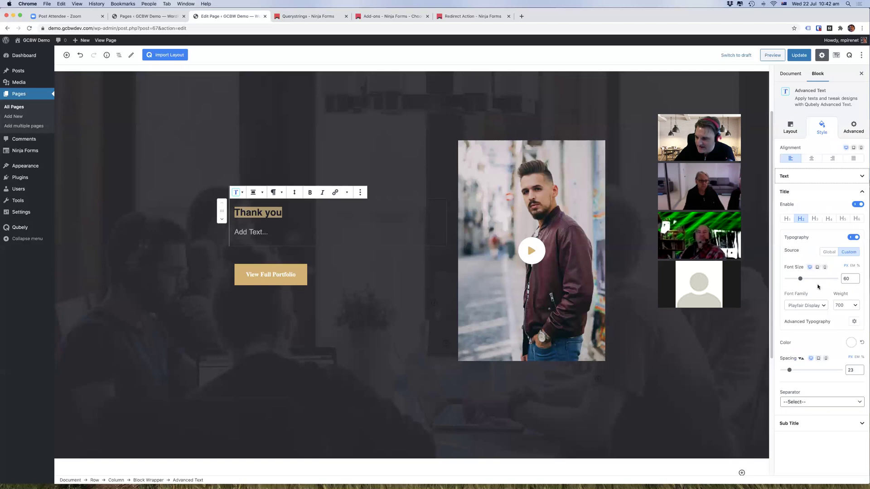
pyautogui.click(850, 343)
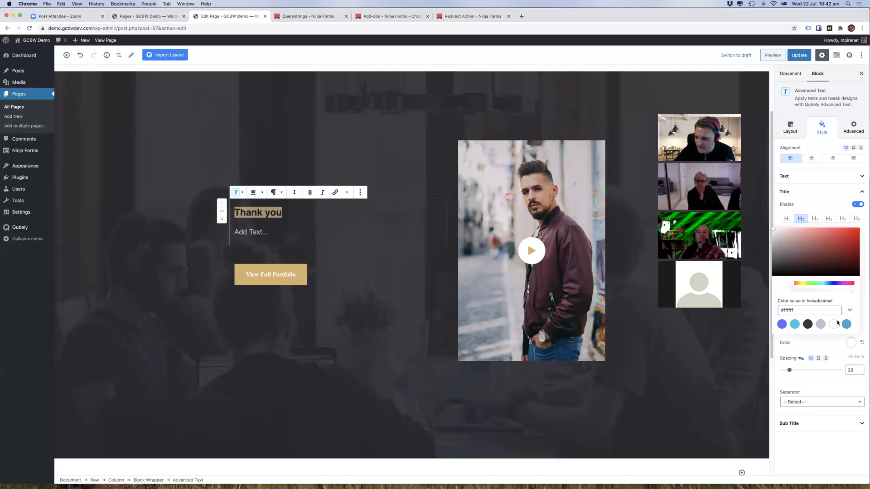
pyautogui.click(280, 224)
pyautogui.tripleClick(296, 215)
pyautogui.click(295, 223)
pyautogui.tripleClick(304, 214)
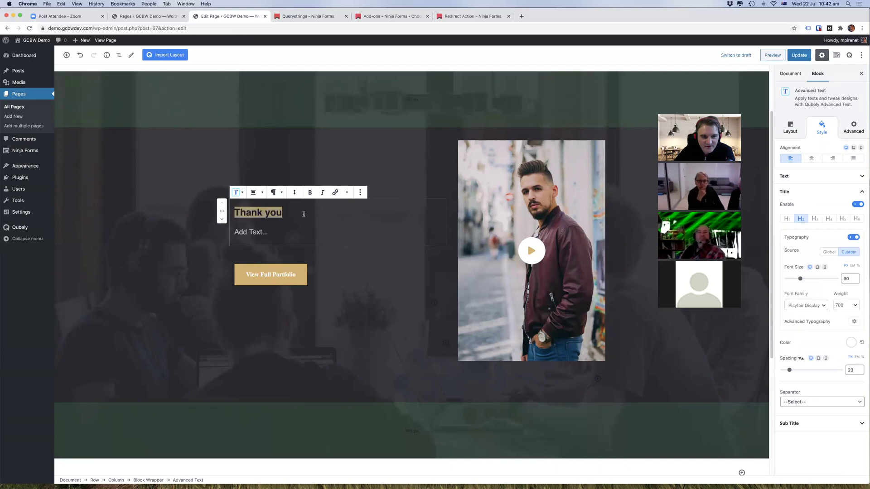
# Step: Update the Thank you page and compare its heading in the page preview with the editor
pyautogui.click(798, 55)
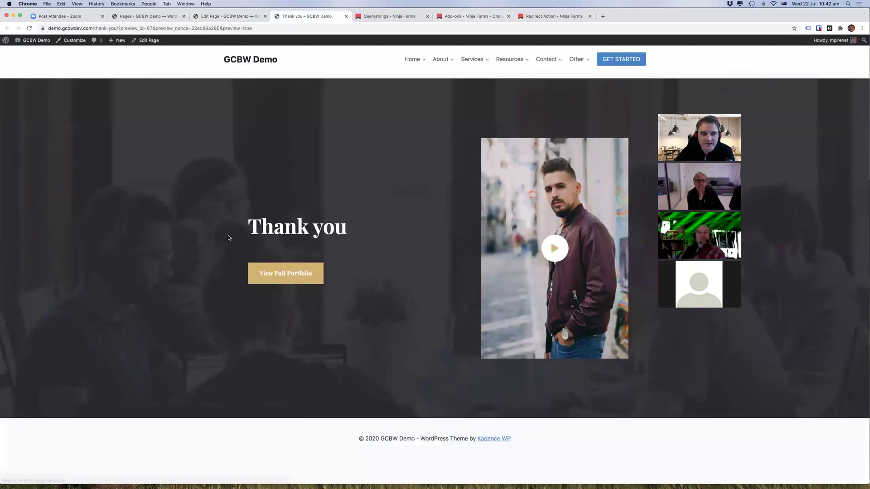
pyautogui.moveTo(351, 227); pyautogui.dragTo(248, 226)
pyautogui.click(266, 91)
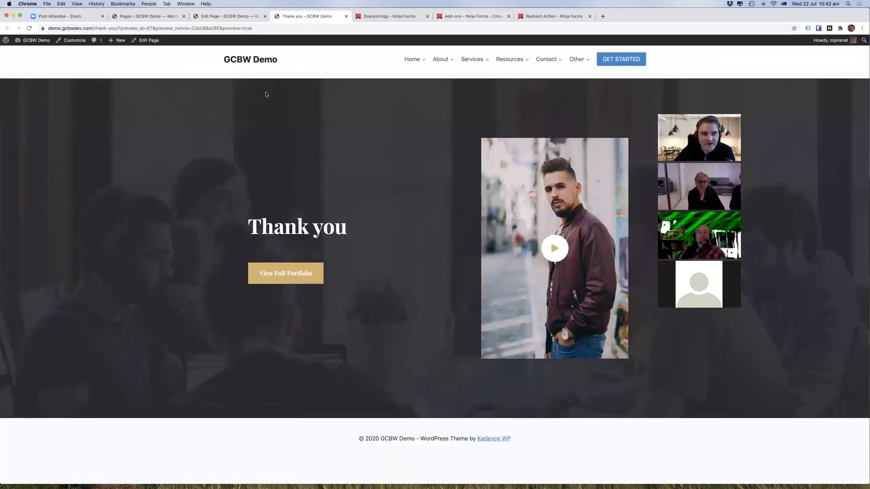
pyautogui.click(229, 19)
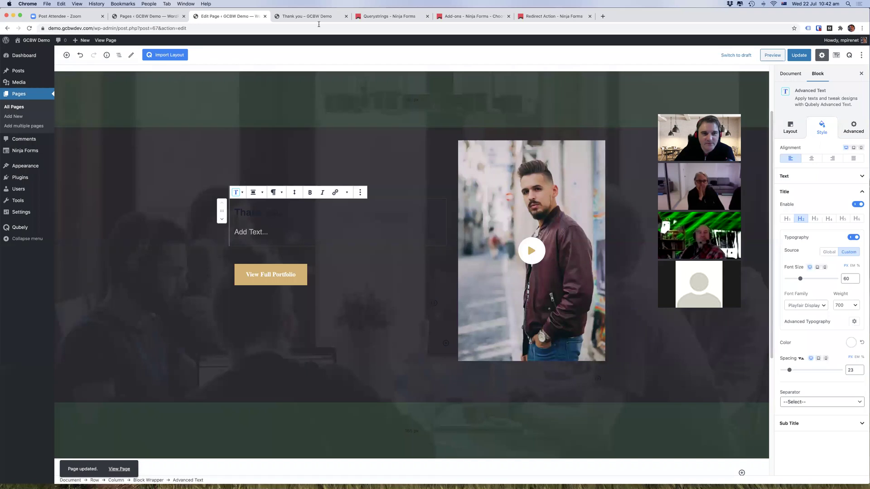
pyautogui.click(317, 18)
pyautogui.click(242, 18)
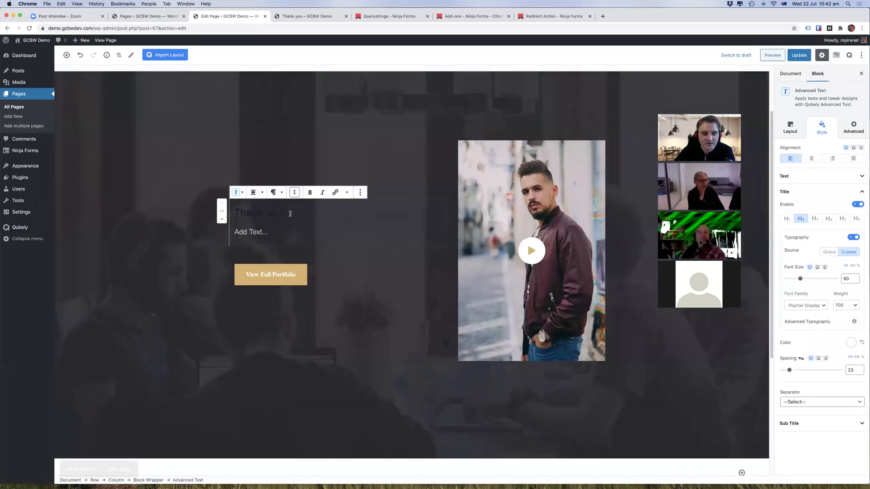
pyautogui.tripleClick(292, 212)
pyautogui.press('BackSpace')
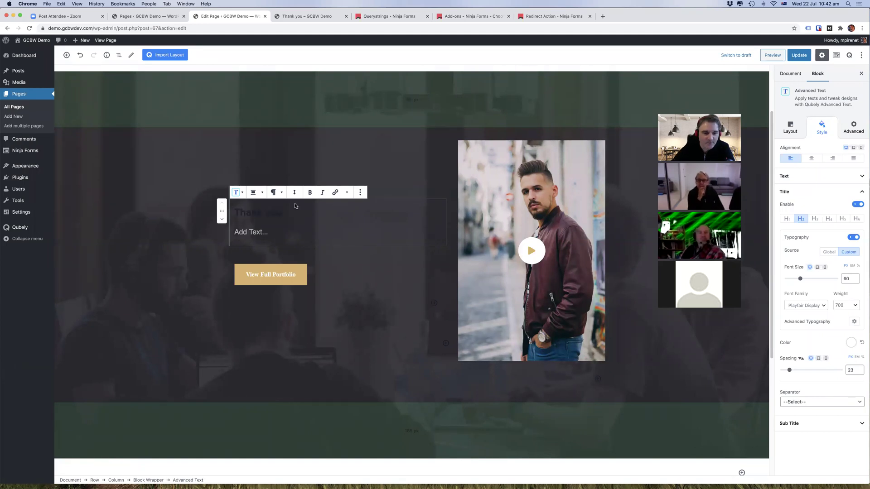
# Step: Search the web for "get params wordpress plugin" in a new tab and view the GET Params plugin's shortcode examples
pyautogui.click(151, 17)
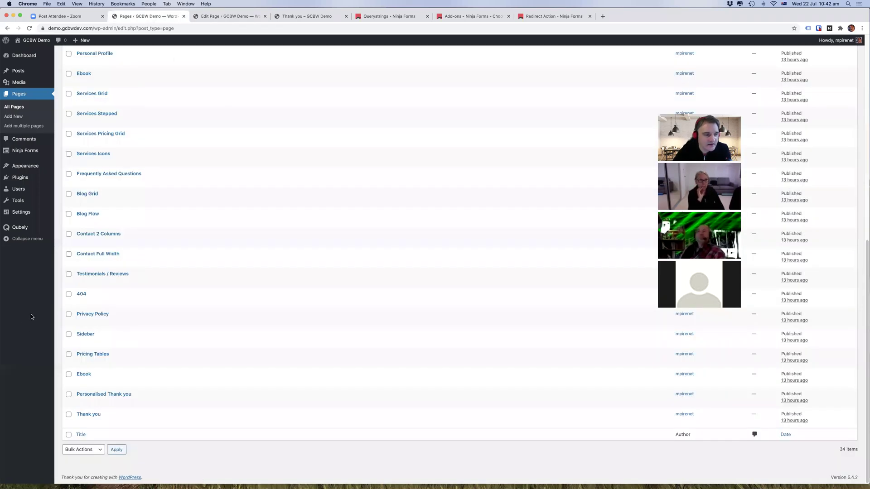
pyautogui.click(602, 17)
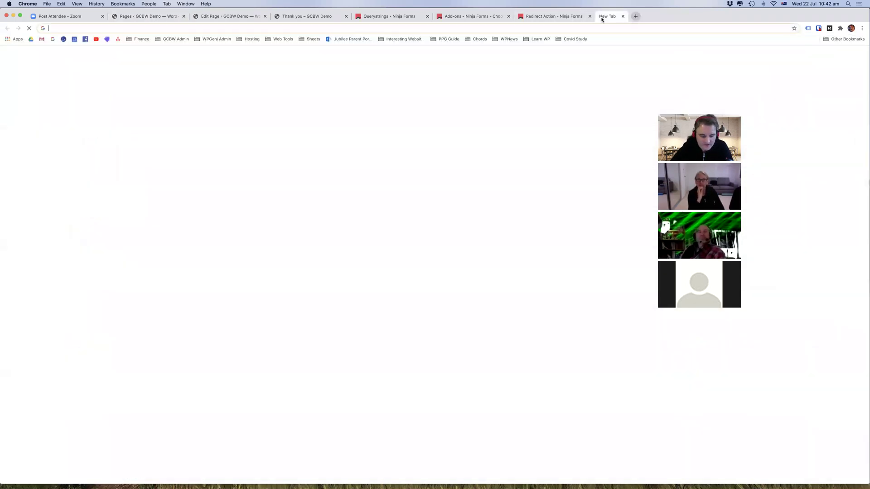
pyautogui.write('get params wordpress plugin')
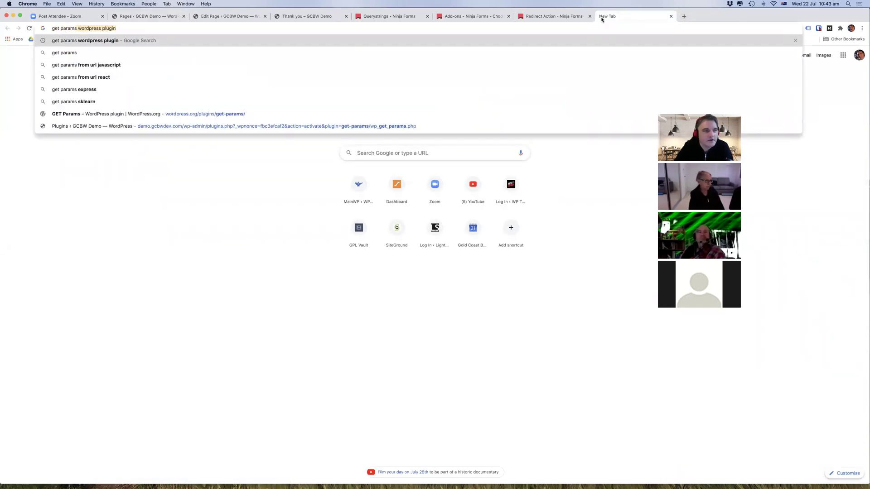
pyautogui.press('Return')
pyautogui.click(160, 106)
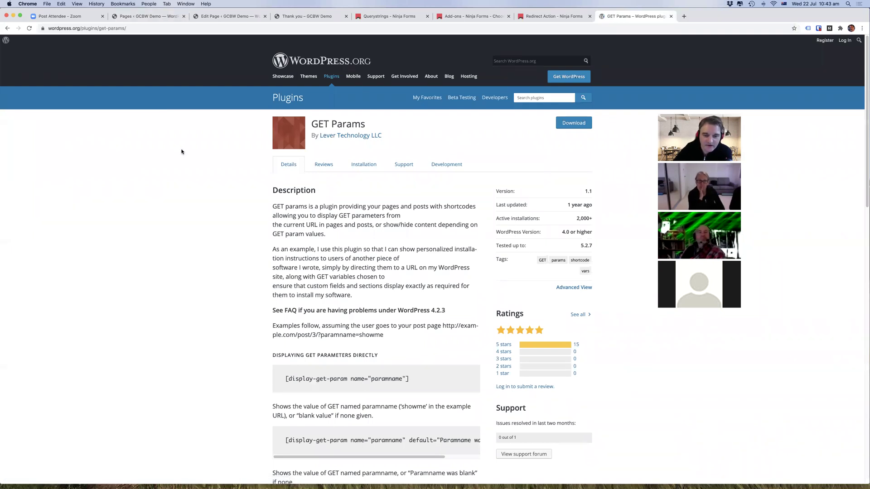
pyautogui.scroll(-5, 388, 192)
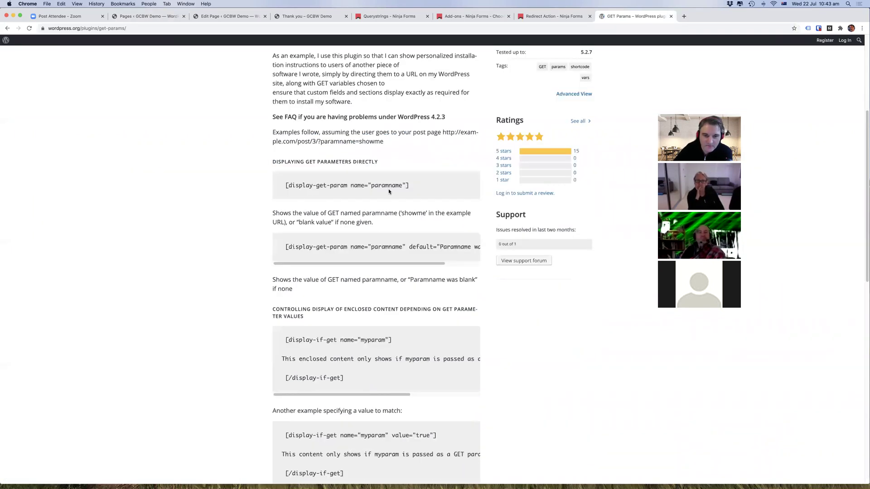
# Step: Copy the shortcode [display-get-param name="paramname"] from the GET Params plugin's description
pyautogui.moveTo(408, 188); pyautogui.dragTo(289, 188)
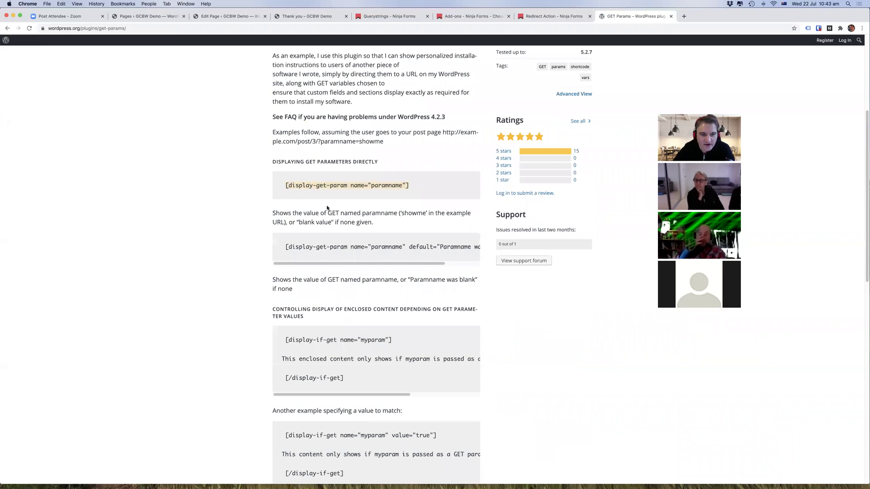
pyautogui.scroll(5, 218, 169)
pyautogui.doubleClick(371, 126)
pyautogui.click(371, 126)
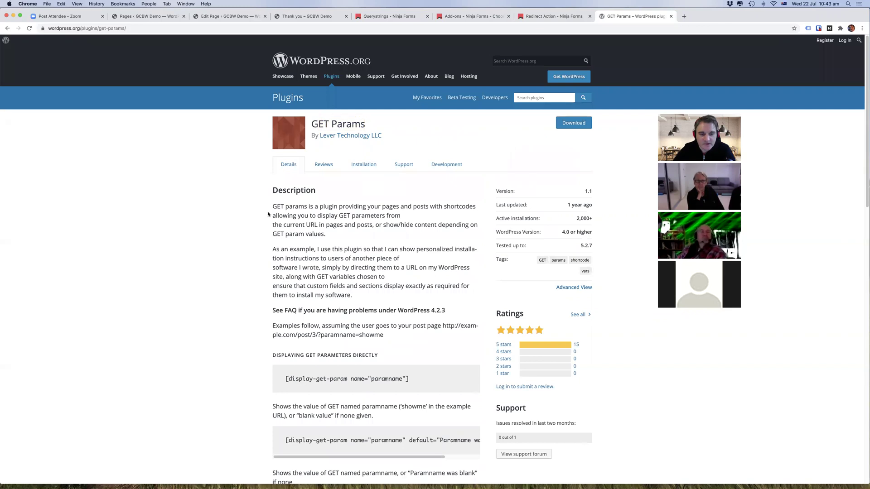
pyautogui.scroll(-2, 267, 211)
pyautogui.moveTo(415, 289); pyautogui.dragTo(286, 288)
pyautogui.press('cmd+c')
# Step: Try to paste the copied shortcode directly after "Thank you" in the page editor's heading, with its source formatting
pyautogui.click(308, 17)
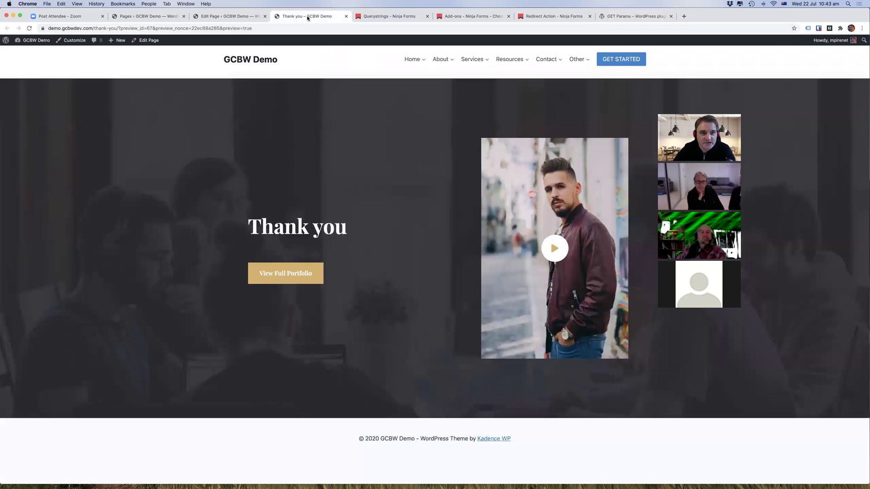
pyautogui.click(228, 18)
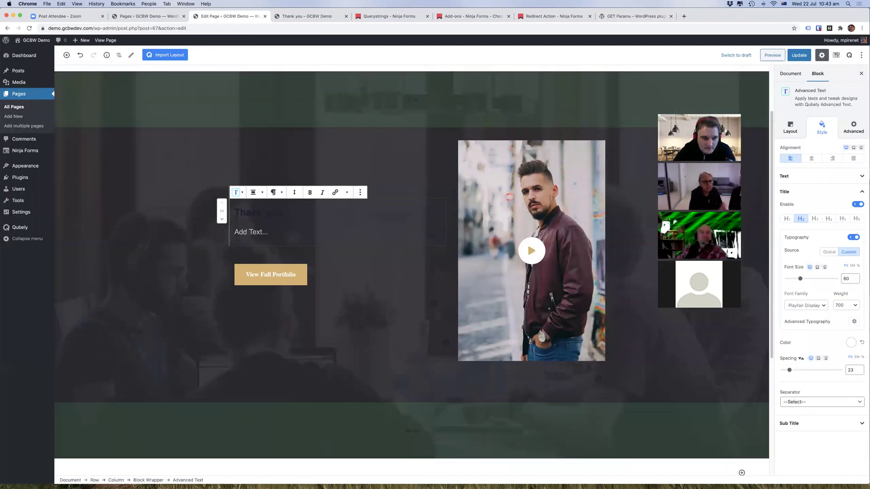
pyautogui.press('cmd+v')
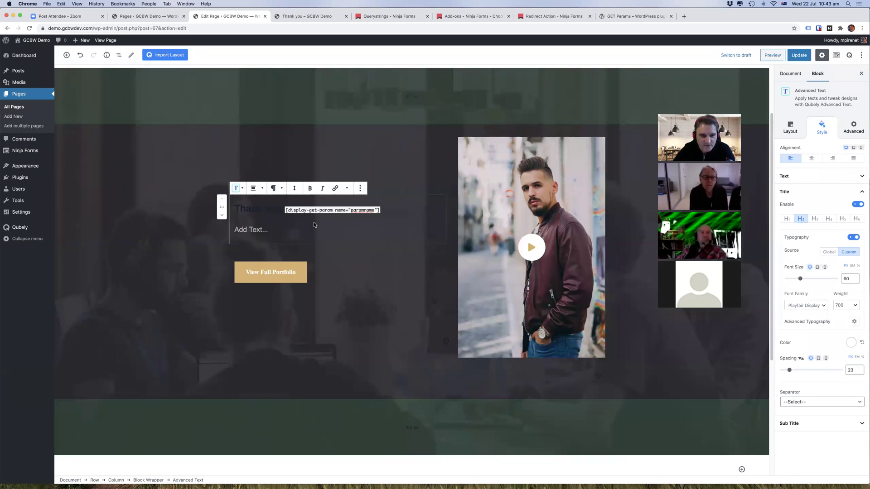
pyautogui.press('cmd+z')
# Step: Strip the shortcode's formatting through a temporary browser tab and insert it as plain text after "Thank you" in the heading
pyautogui.click(683, 16)
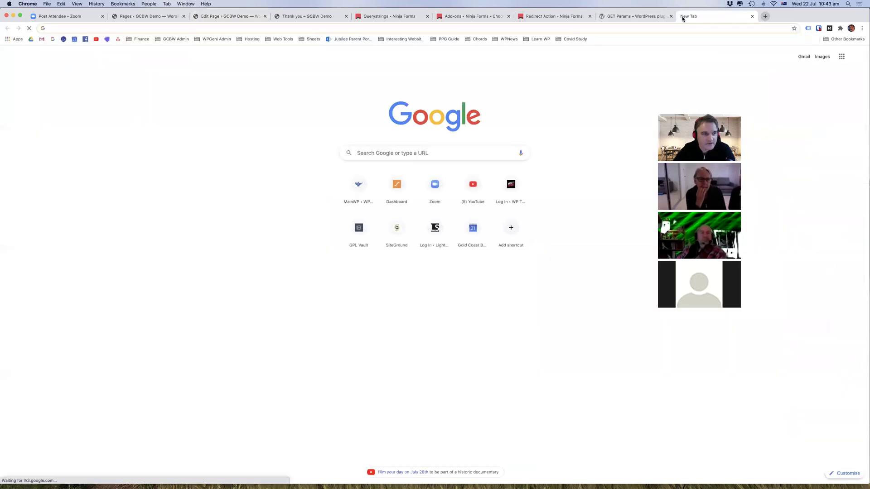
pyautogui.press('cmd+v')
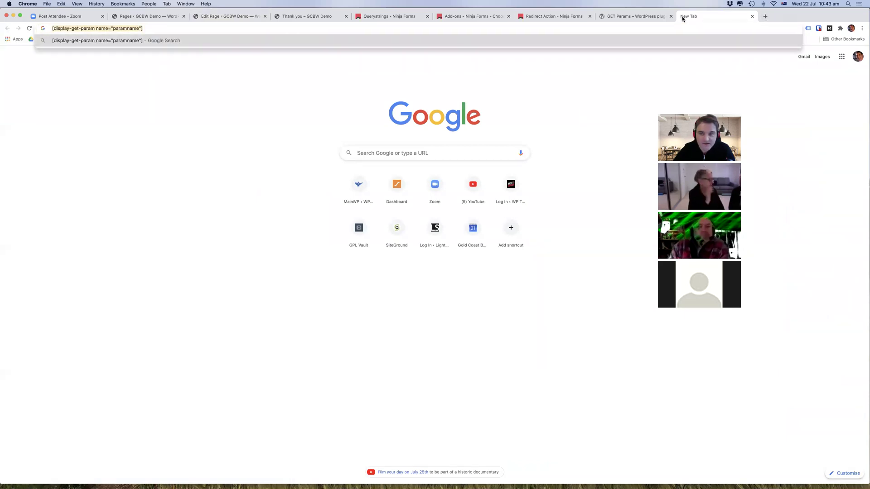
pyautogui.click(752, 16)
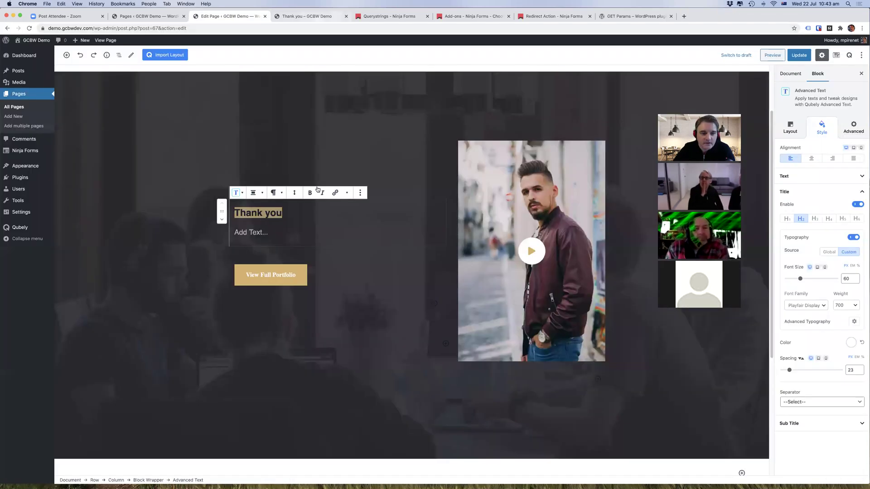
pyautogui.click(297, 213)
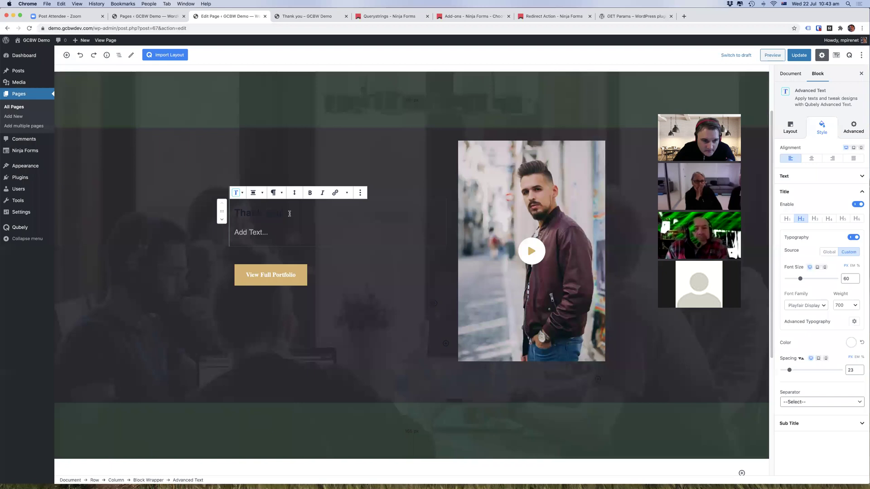
pyautogui.press('cmd+v')
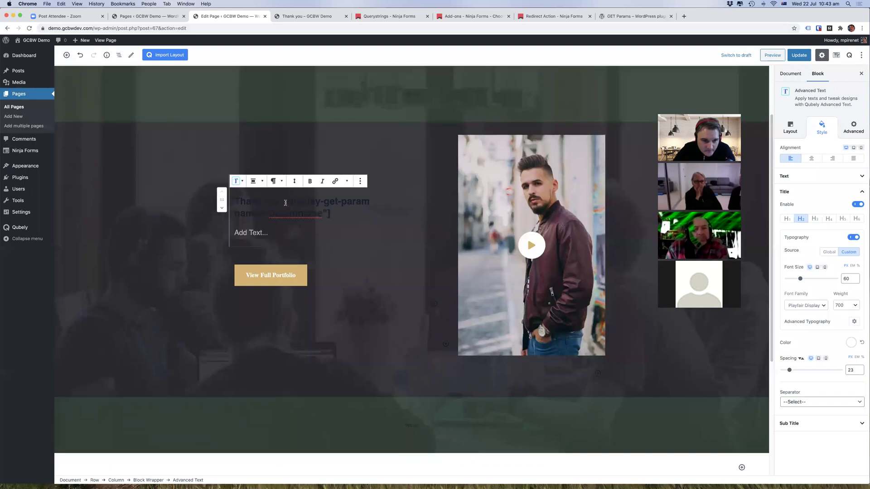
# Step: Revisit the plugin page and page preview, and demonstrate stripping the shortcode's formatting in another temporary browser tab
pyautogui.click(633, 17)
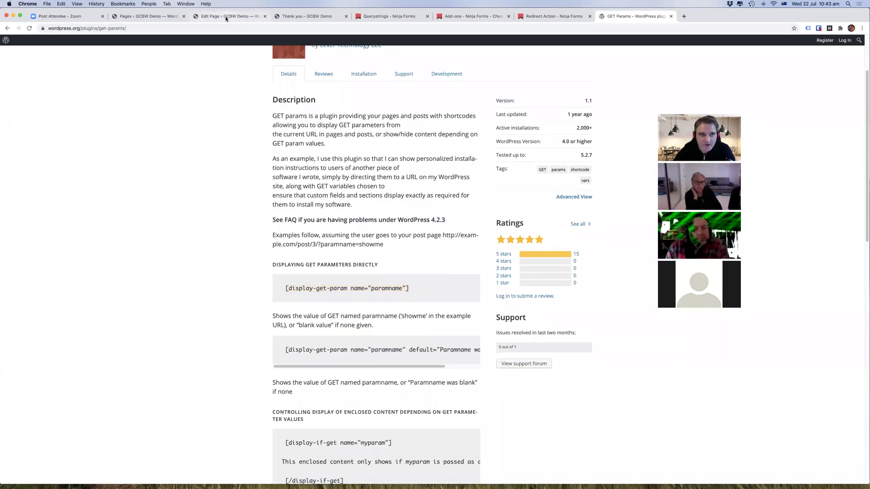
pyautogui.click(295, 17)
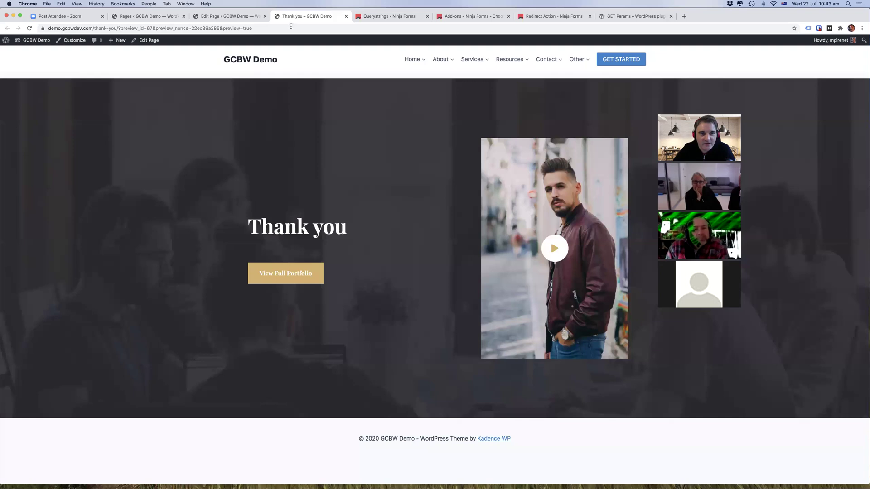
pyautogui.hotkey('ctrl', 'shift', 'Tab')
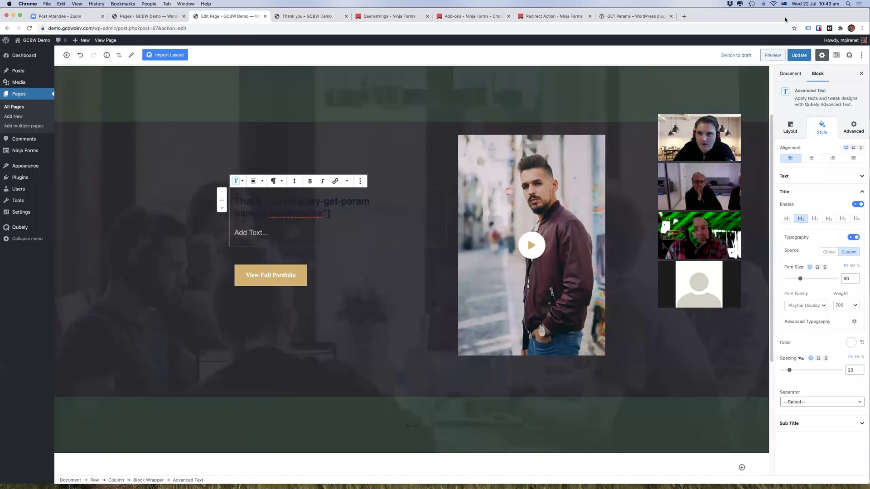
pyautogui.click(684, 16)
pyautogui.press('super+v')
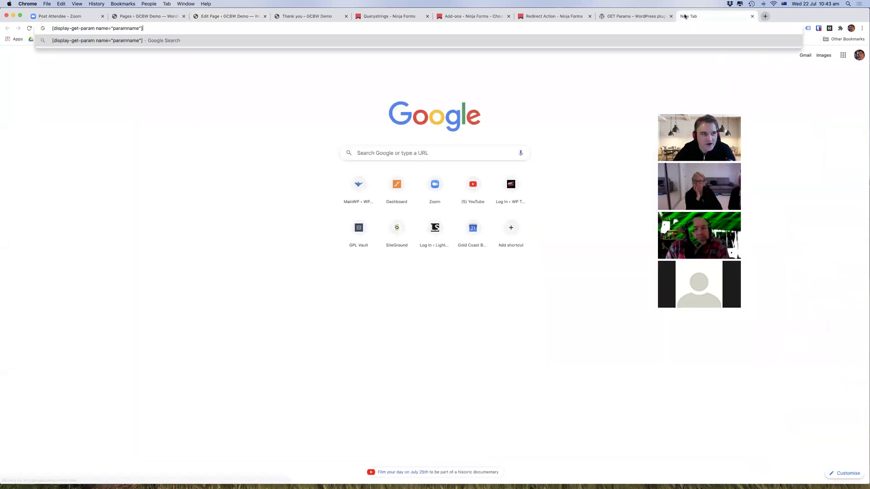
pyautogui.press('super+a')
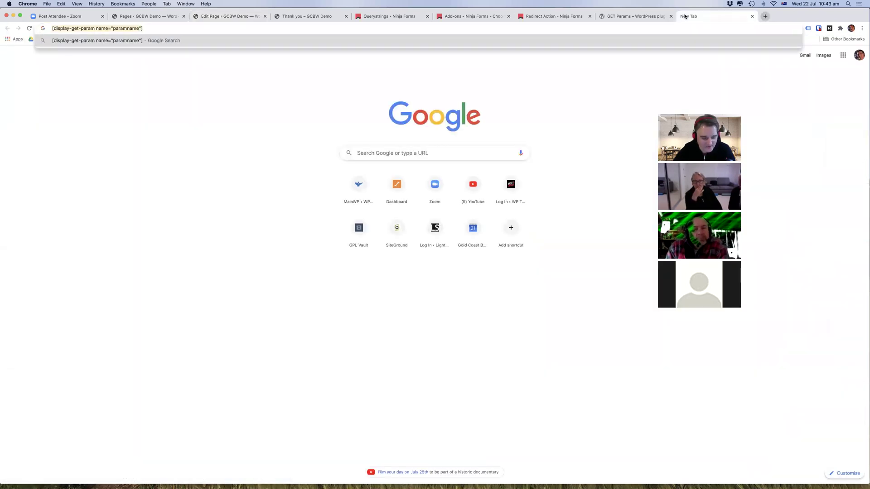
pyautogui.click(752, 17)
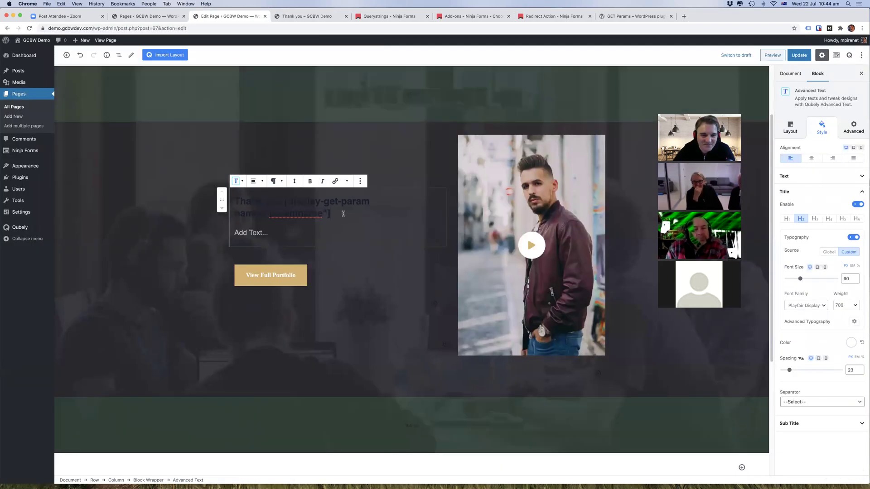
# Step: Replace paramname with fname in the heading's shortcode and highlight the whole heading to check it
pyautogui.doubleClick(298, 215)
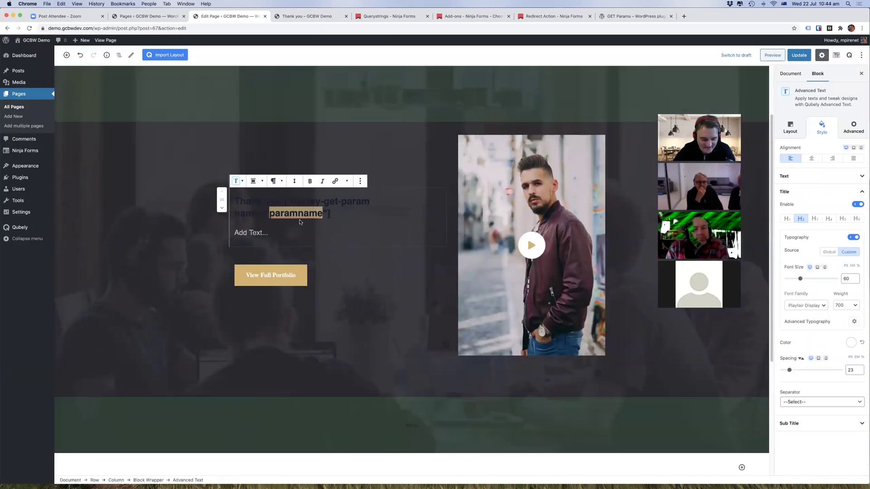
pyautogui.write('fname')
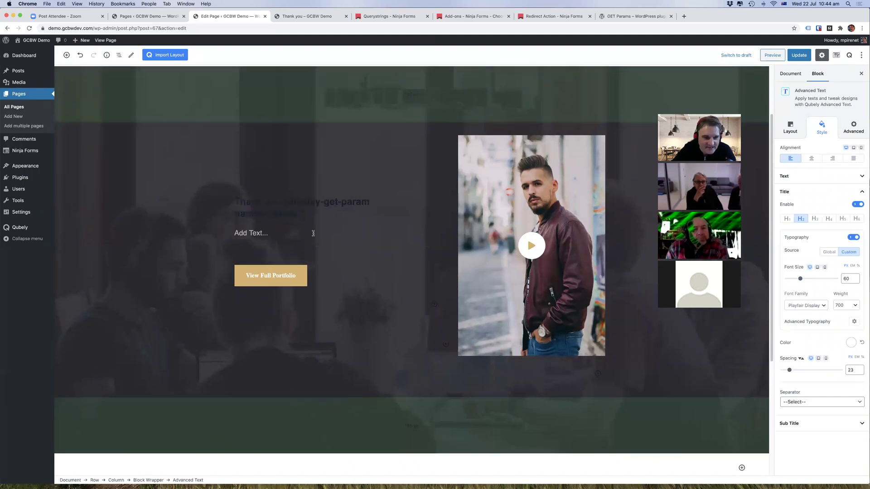
pyautogui.moveTo(321, 212); pyautogui.dragTo(233, 200)
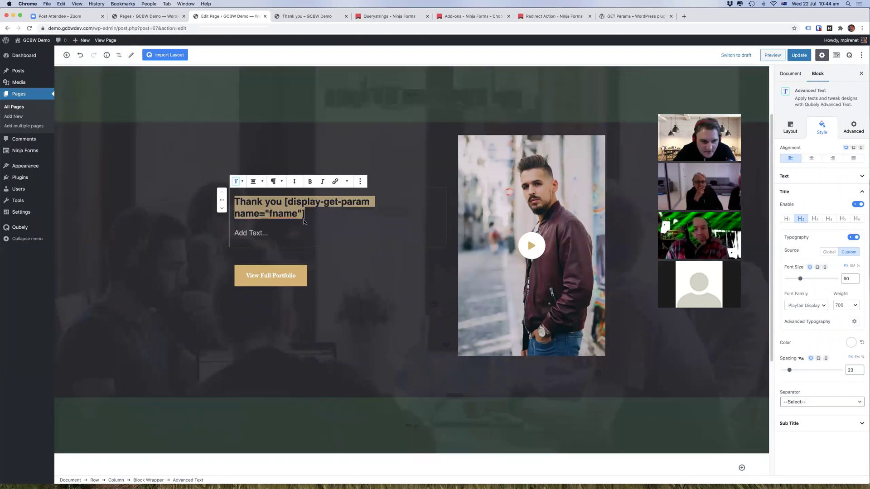
# Step: Examine the heading by highlighting fname, the "Thank you" text and the full shortcode in turn
pyautogui.doubleClick(280, 214)
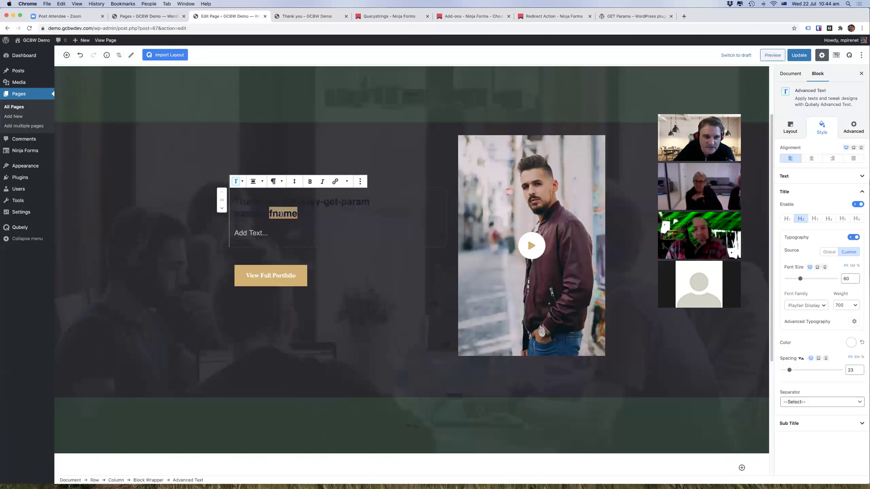
pyautogui.moveTo(313, 215); pyautogui.dragTo(233, 205)
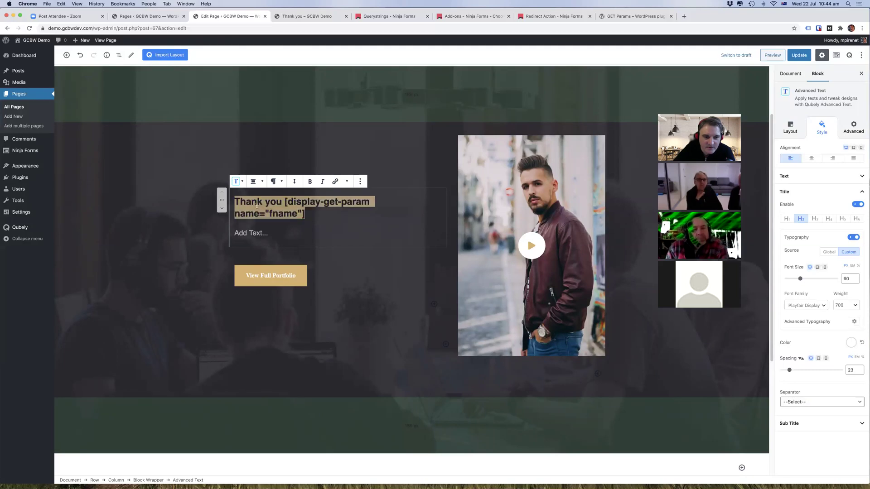
pyautogui.click(257, 207)
pyautogui.moveTo(326, 217); pyautogui.dragTo(308, 217)
pyautogui.click(309, 217)
pyautogui.click(274, 210)
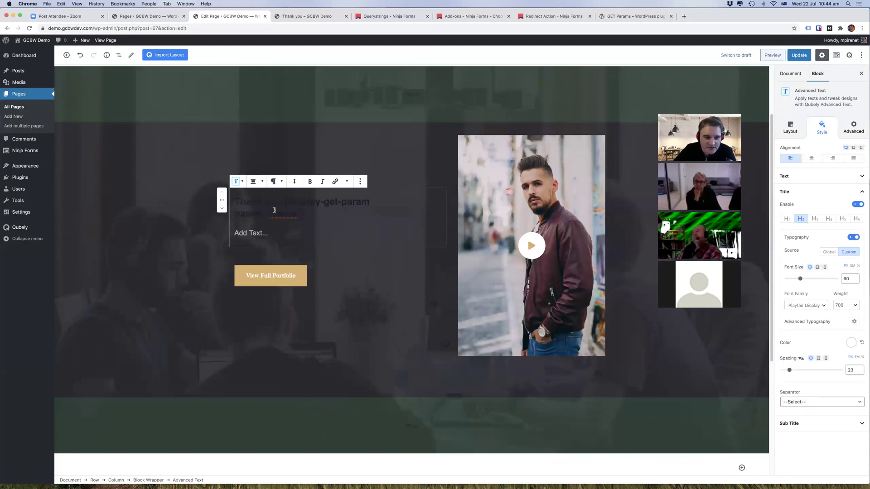
pyautogui.moveTo(281, 203); pyautogui.dragTo(235, 202)
pyautogui.click(285, 202)
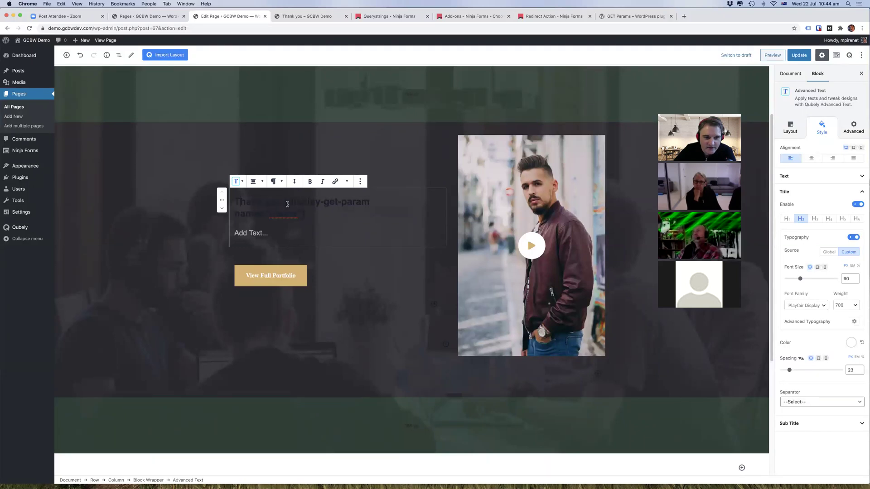
pyautogui.tripleClick(285, 202)
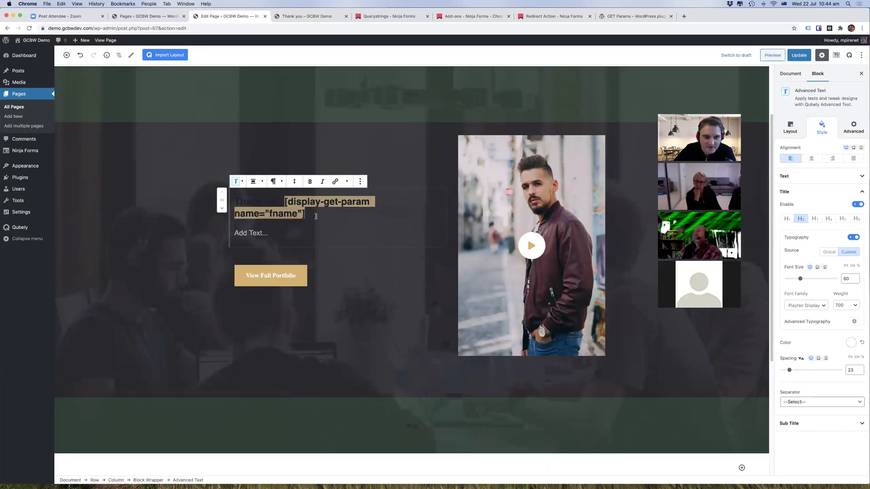
pyautogui.click(316, 216)
pyautogui.moveTo(303, 209)
pyautogui.mouseDown()
pyautogui.moveTo(284, 202)
pyautogui.moveTo(314, 213)
pyautogui.mouseUp()
pyautogui.click(313, 213)
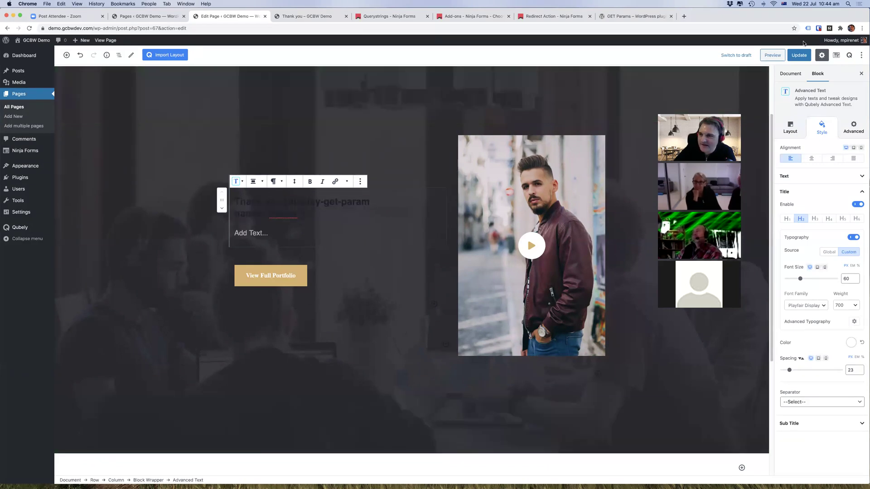
# Step: Update the Thank you page and load its address with an ?fname= query string carrying a sample first name, checking the heading
pyautogui.click(802, 56)
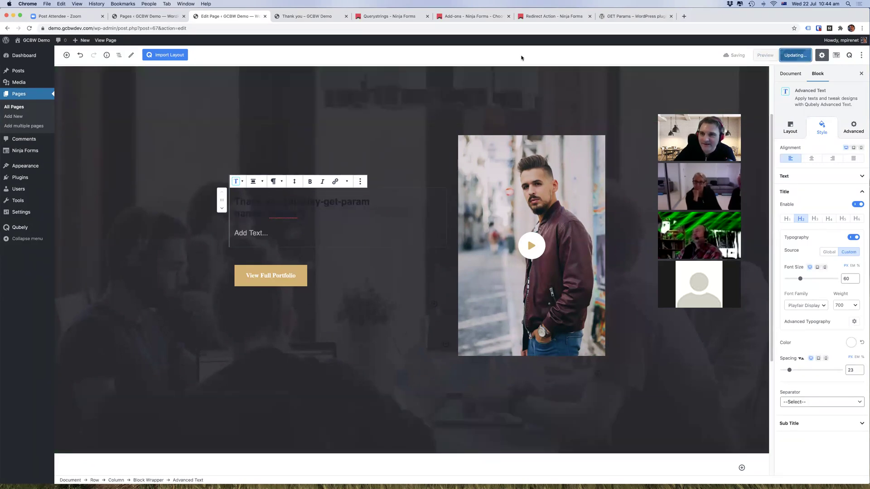
pyautogui.click(295, 18)
pyautogui.click(121, 28)
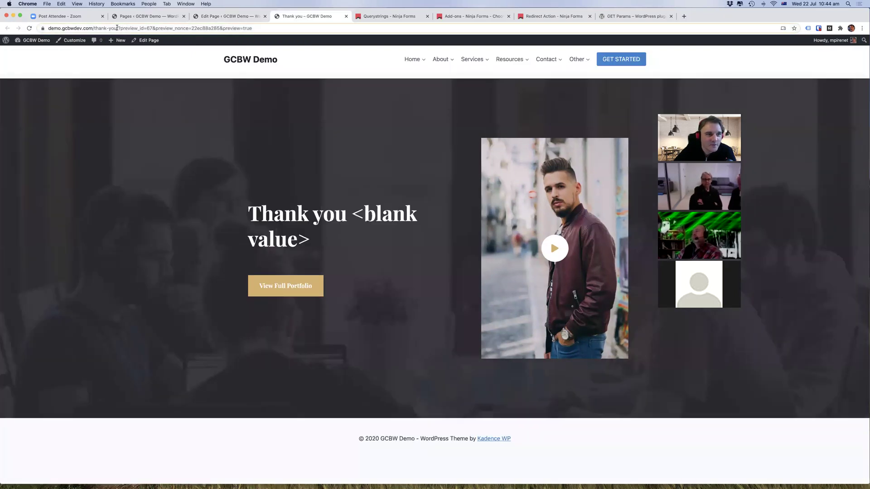
pyautogui.moveTo(135, 28); pyautogui.dragTo(287, 28)
pyautogui.press('BackSpace')
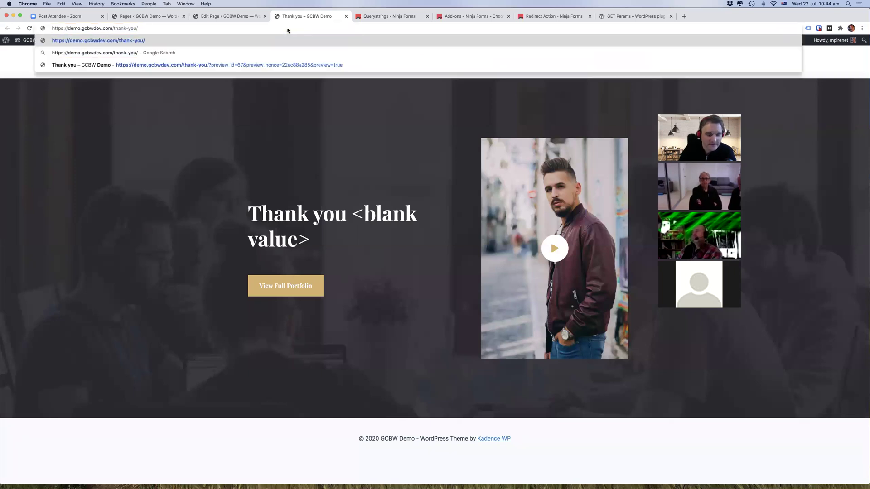
pyautogui.write('?')
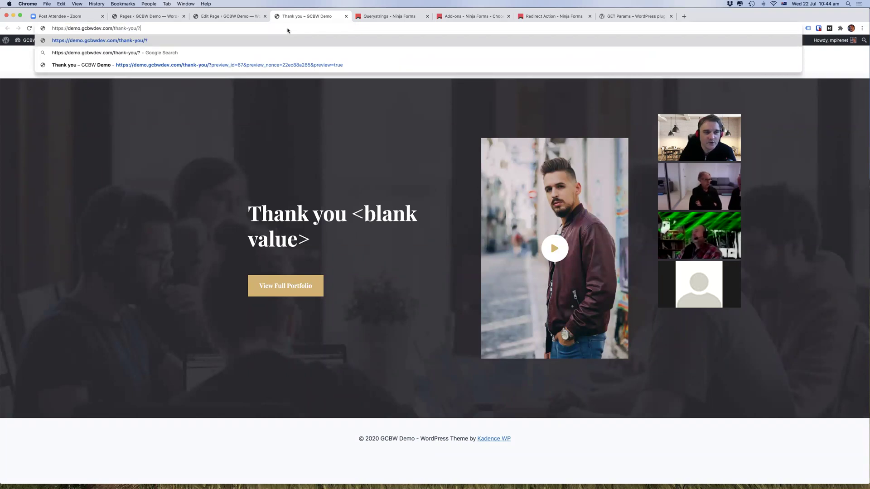
pyautogui.write('fname')
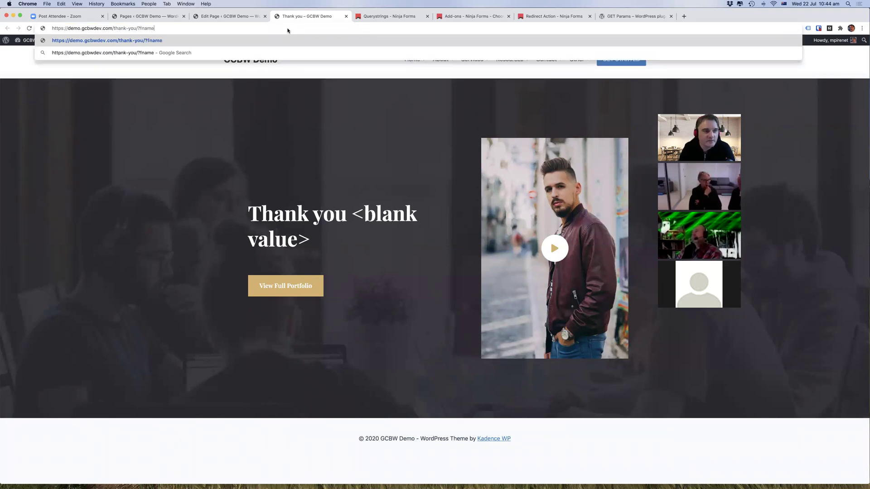
pyautogui.write('=Paul')
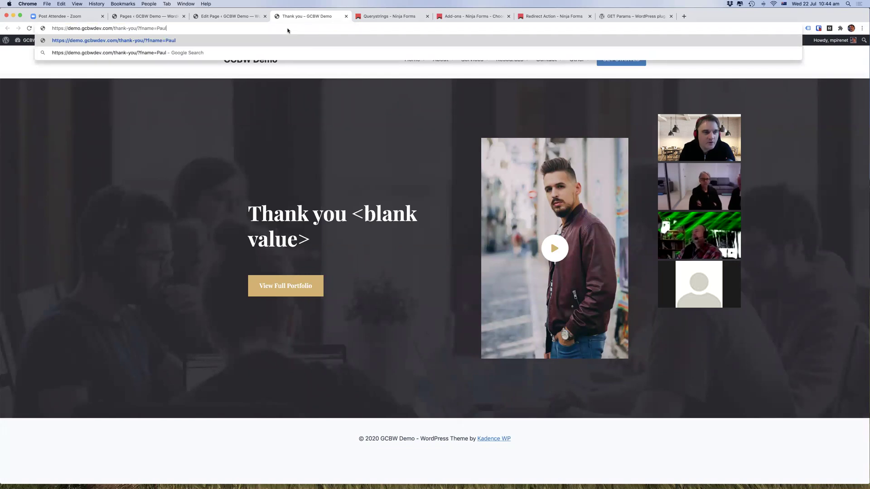
pyautogui.press('Return')
pyautogui.moveTo(412, 226); pyautogui.dragTo(347, 225)
# Step: Reload the Thank you page with a different sample first name as the fname value in its address
pyautogui.click(150, 29)
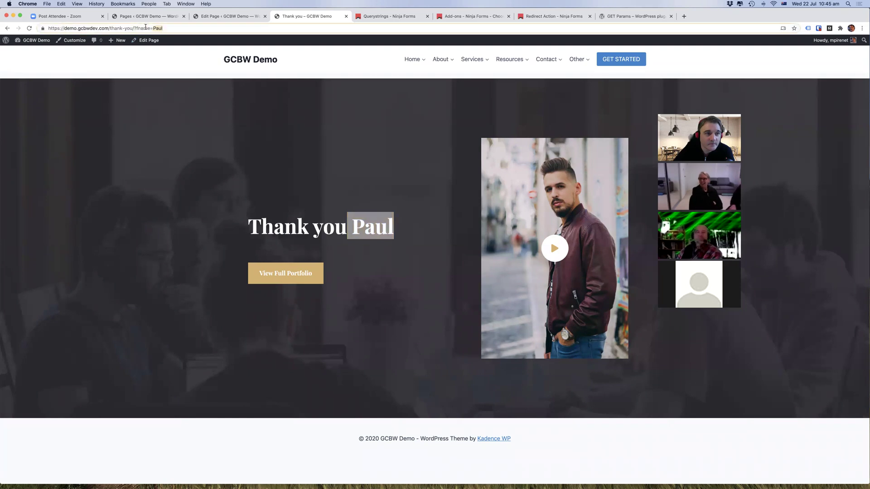
pyautogui.click(171, 29)
pyautogui.press('BackSpace')
pyautogui.press('BackSpace')
pyautogui.press('BackSpace')
pyautogui.press('BackSpace')
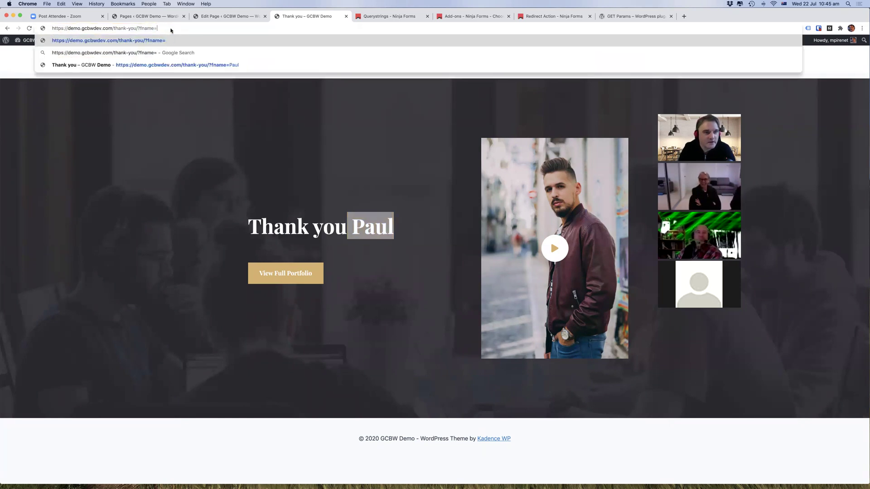
pyautogui.write('Judi')
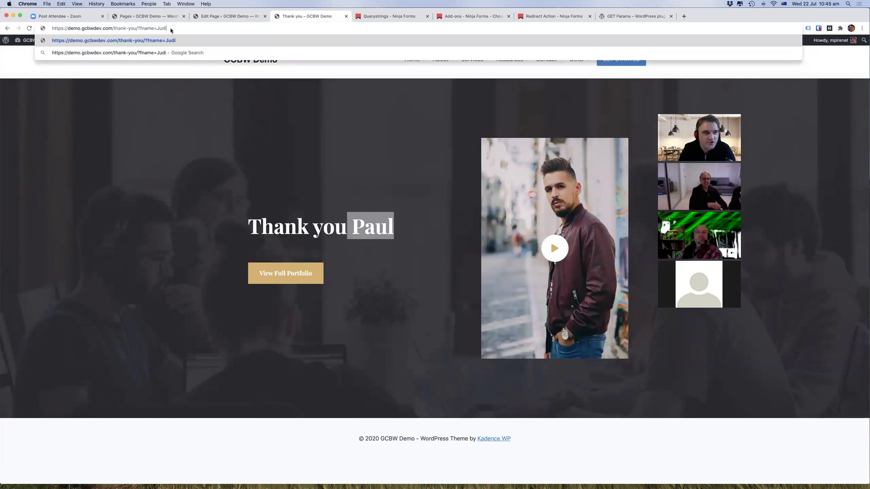
pyautogui.press('Return')
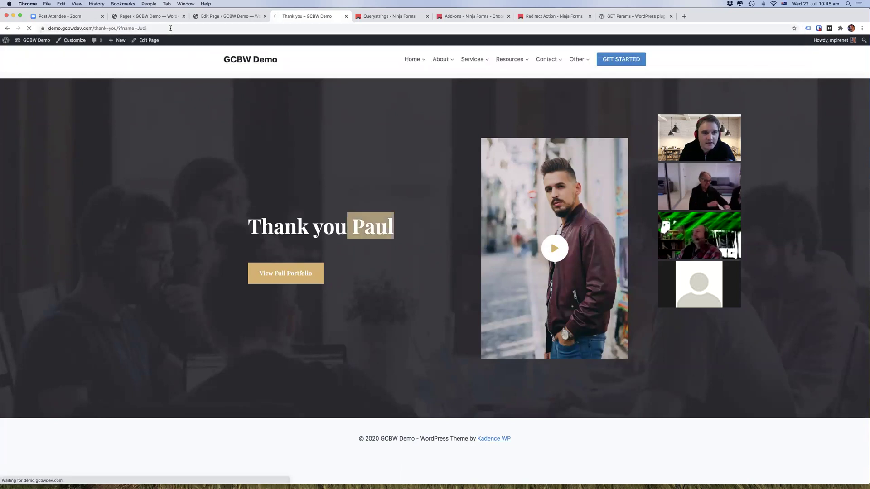
# Step: Clear the sample first name from the fname value in the Thank you page's address without loading it
pyautogui.click(159, 29)
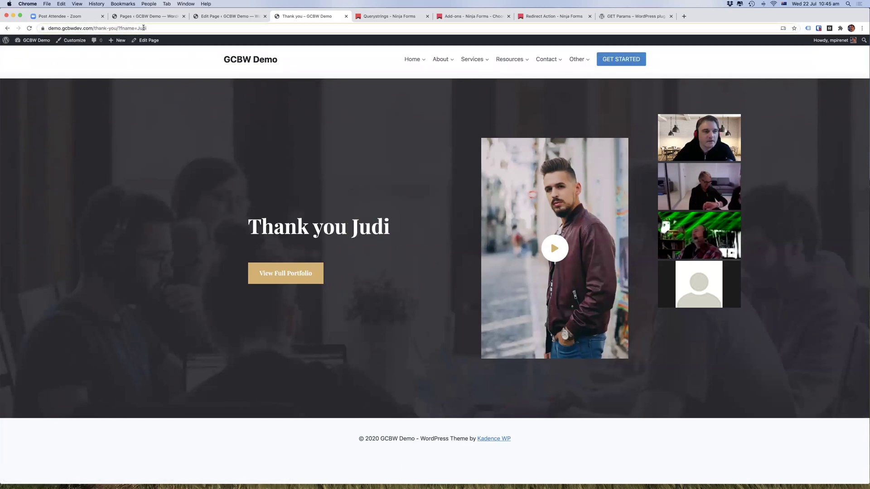
pyautogui.press('BackSpace')
pyautogui.press('BackSpace')
pyautogui.press('BackSpace')
pyautogui.press('BackSpace')
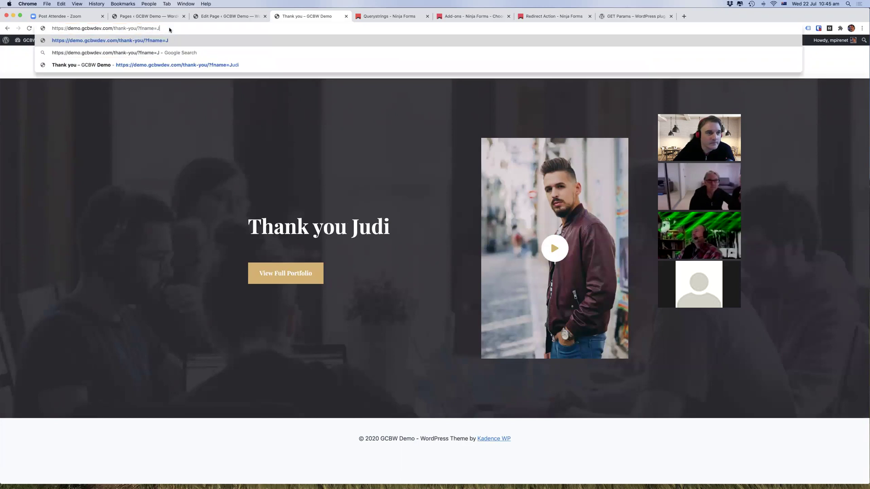
pyautogui.click(196, 173)
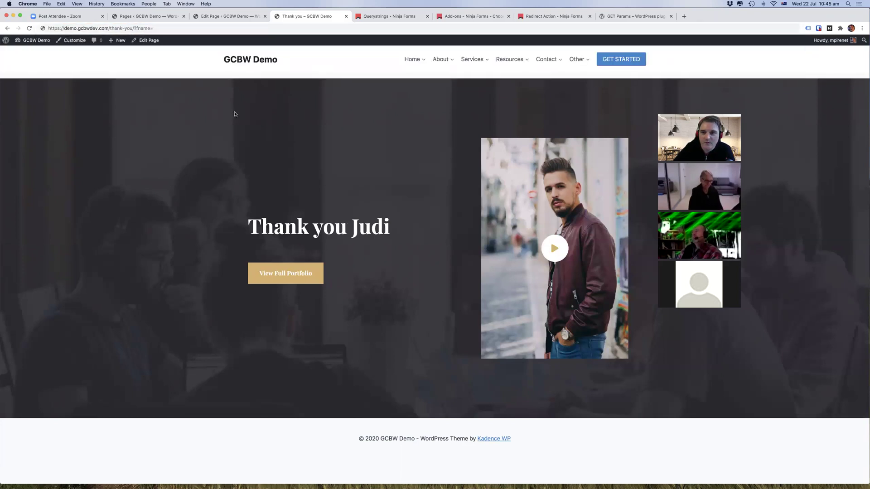
# Step: Open the Contact Full Width page and fill in the form's name and e-mail fields with a sample first name and e-mail address
pyautogui.moveTo(547, 61)
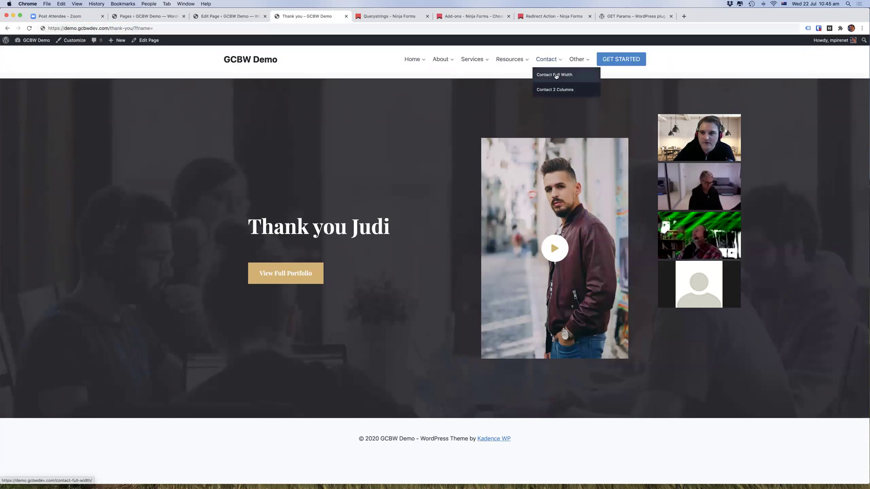
pyautogui.click(556, 75)
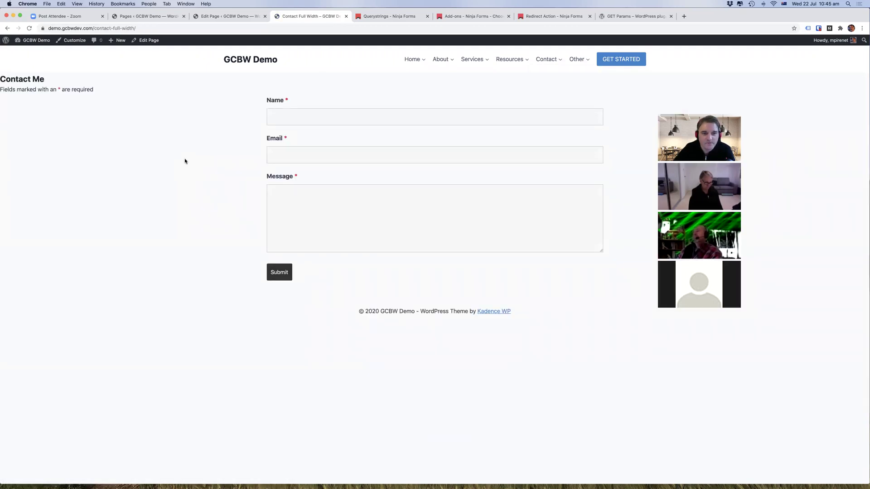
pyautogui.click(343, 116)
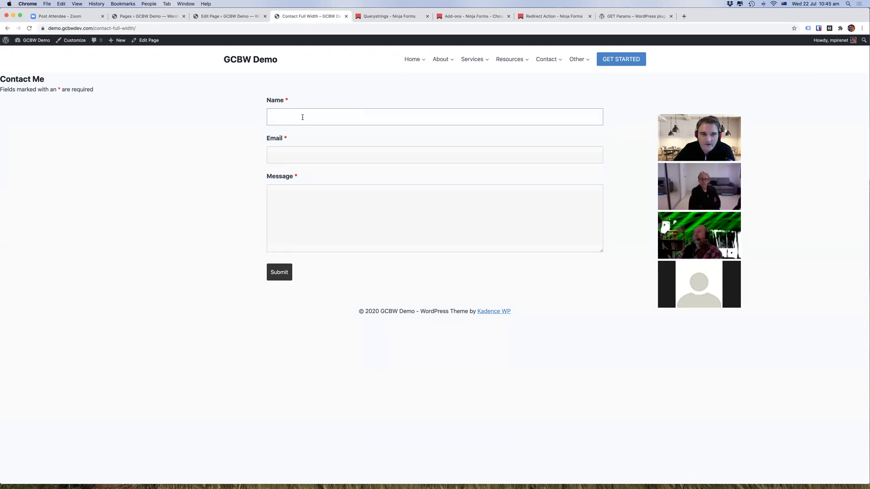
pyautogui.write('Neale')
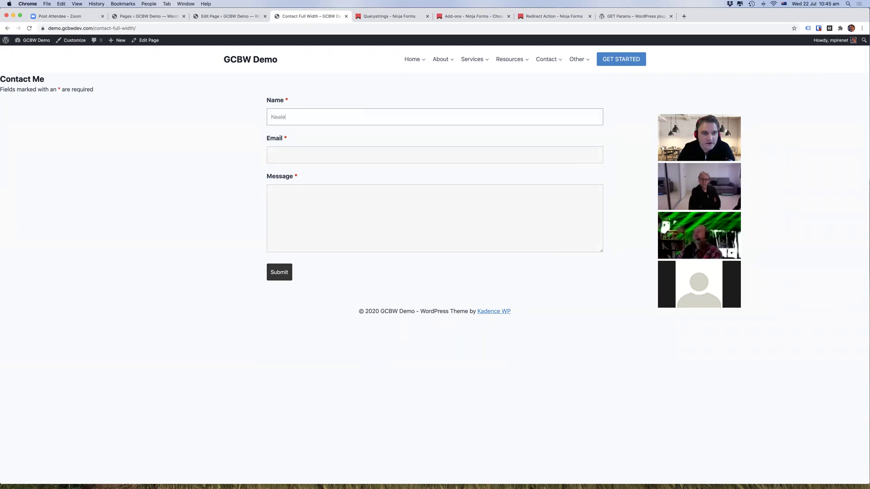
pyautogui.press('Tab')
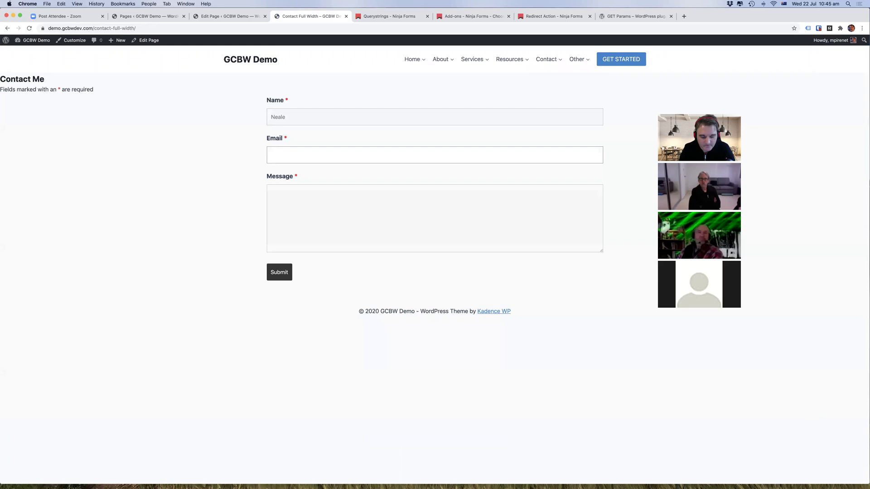
pyautogui.write('test@test.com')
pyautogui.press('Tab')
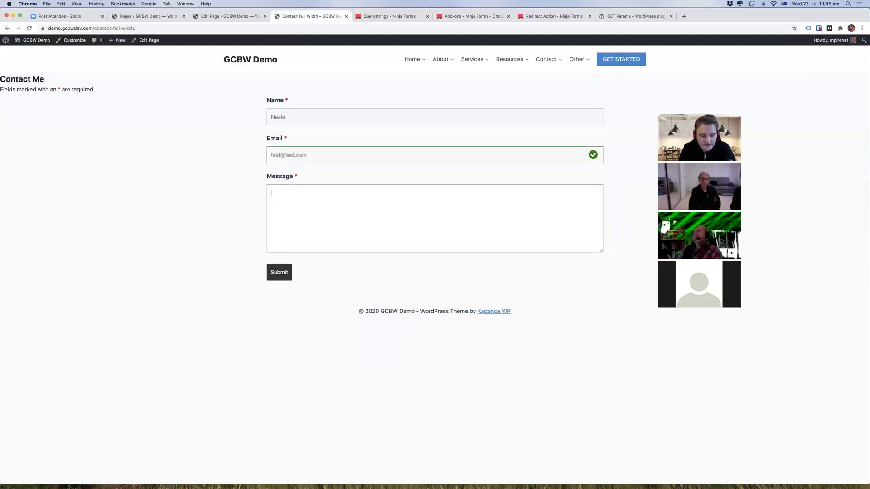
# Step: Enter "I hope this works......please.....please......make this work." as the message, review the filled fields and submit the contact form
pyautogui.write('I hope this works')
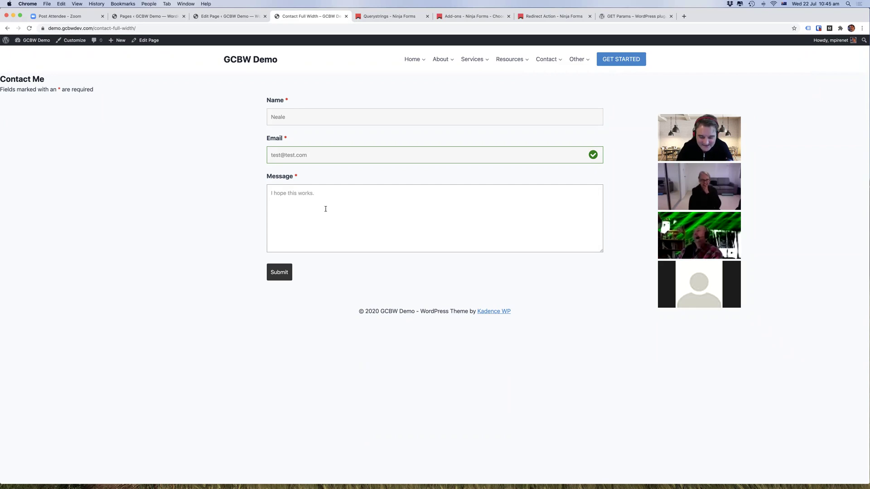
pyautogui.write('......')
pyautogui.write('please.....')
pyautogui.write('plle')
pyautogui.write('ase......ma')
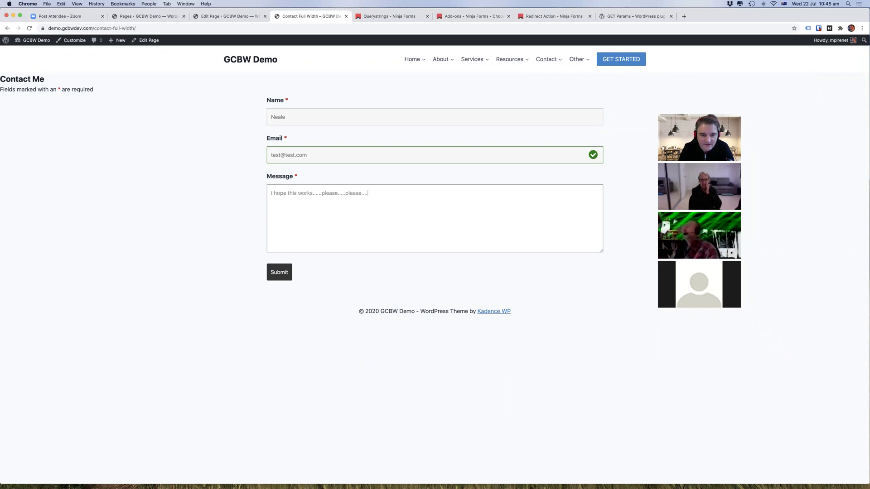
pyautogui.write('ke this work.')
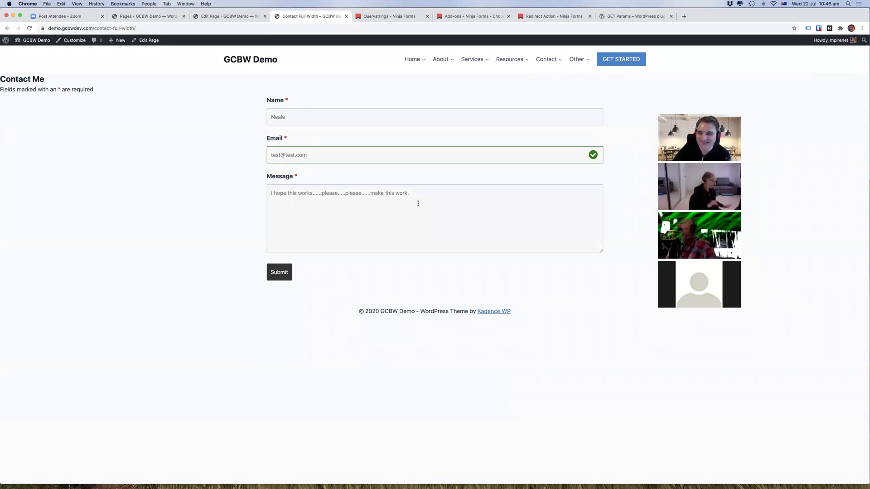
pyautogui.click(431, 192)
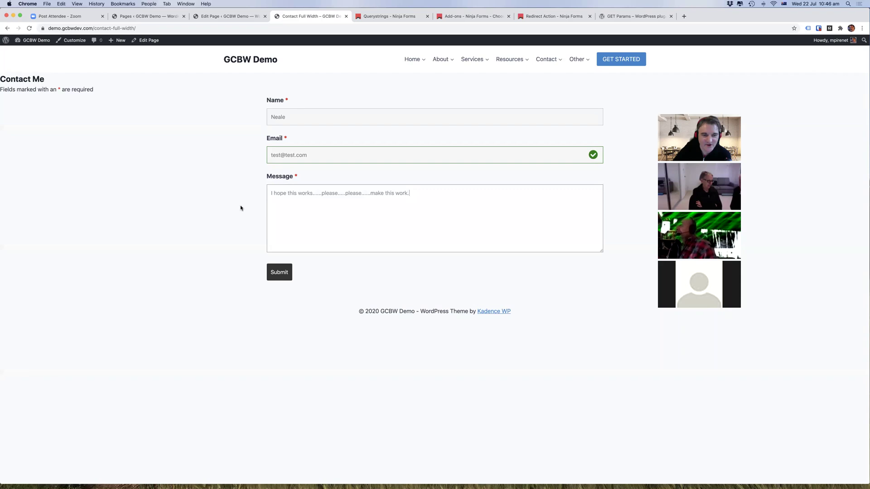
pyautogui.click(322, 117)
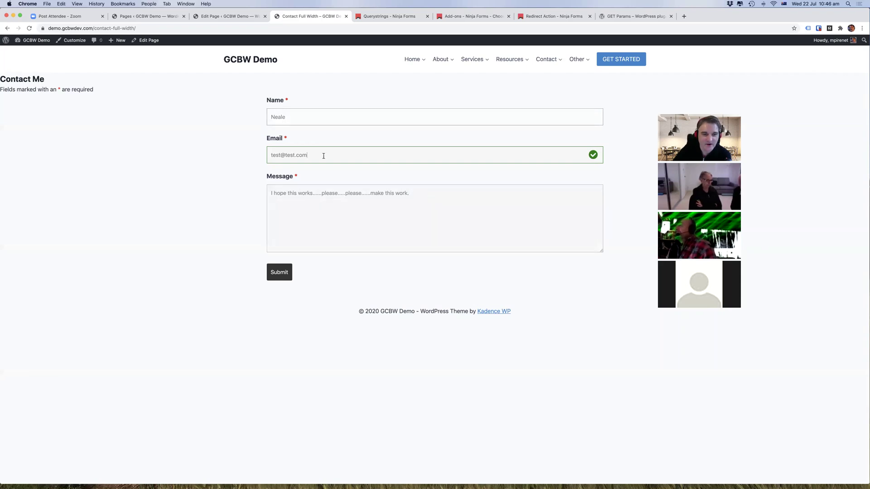
pyautogui.click(277, 272)
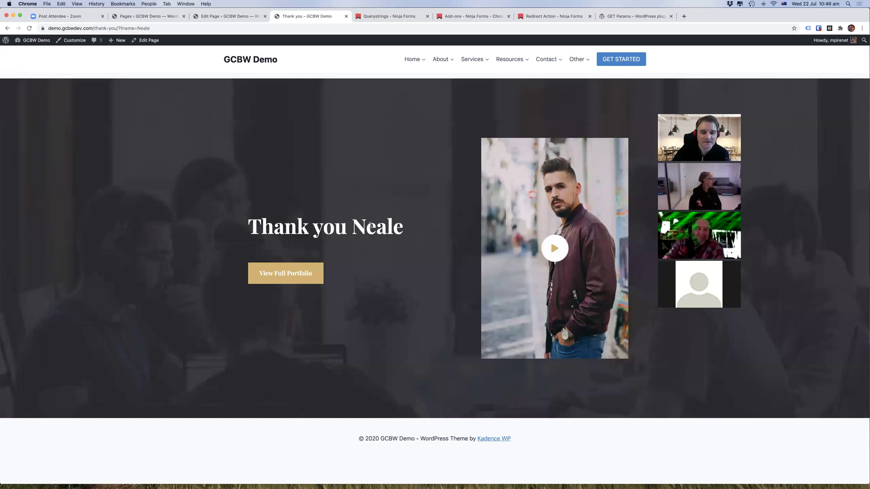
# Step: Examine the personalised Thank you heading and the GET Params plugin page's title by highlighting each
pyautogui.moveTo(405, 230); pyautogui.dragTo(248, 230)
pyautogui.click(266, 230)
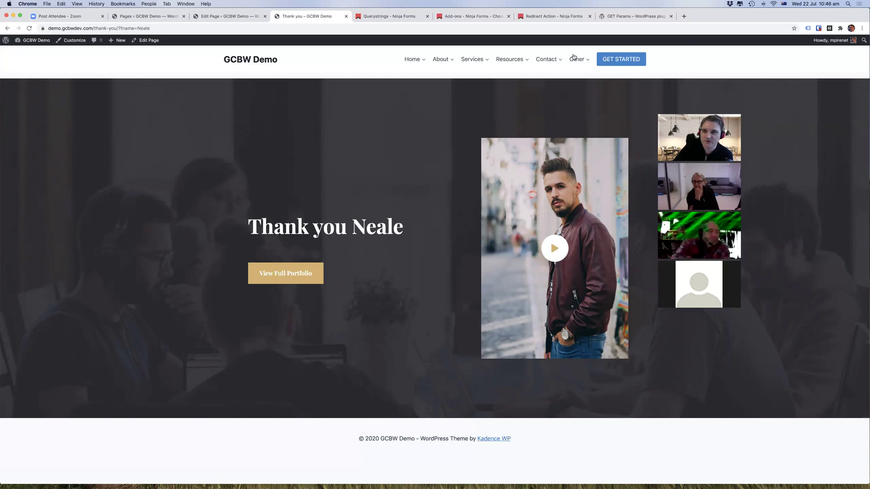
pyautogui.click(621, 16)
pyautogui.scroll(3, 271, 215)
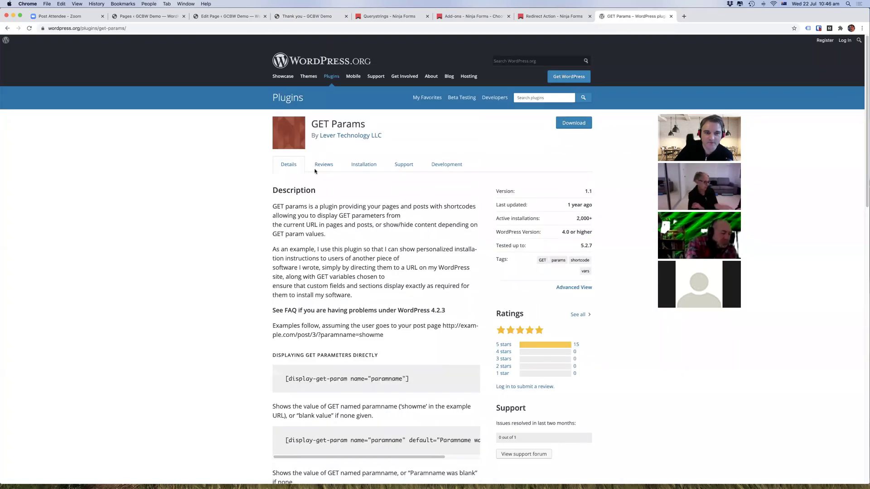
pyautogui.moveTo(372, 125); pyautogui.dragTo(311, 124)
pyautogui.click(312, 123)
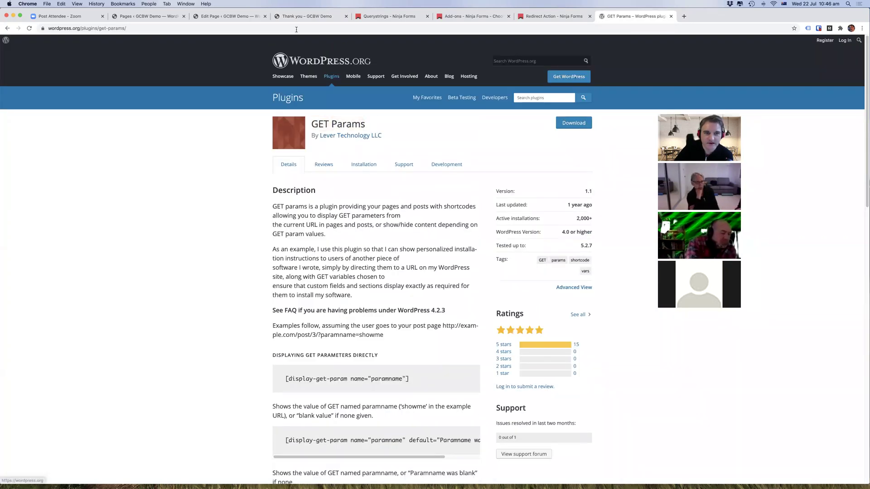
# Step: Return to the Thank you page and examine its address by highlighting the URL with the fname query string
pyautogui.click(310, 16)
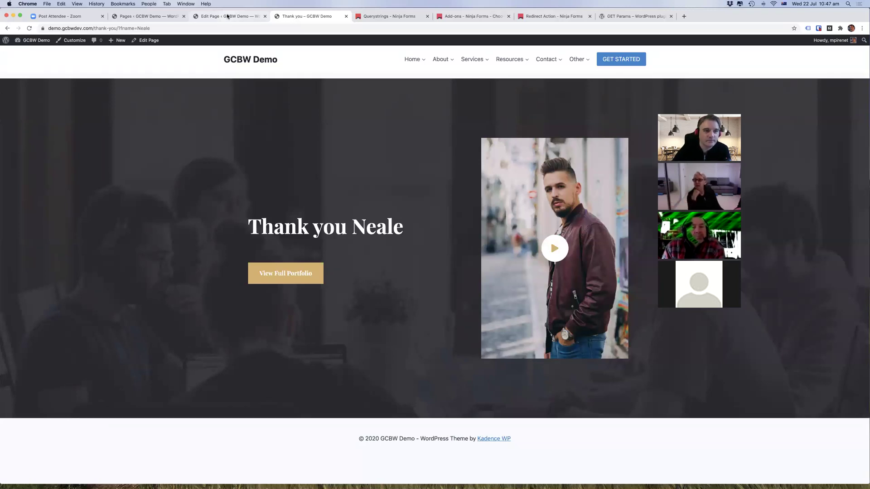
pyautogui.click(228, 16)
pyautogui.click(142, 18)
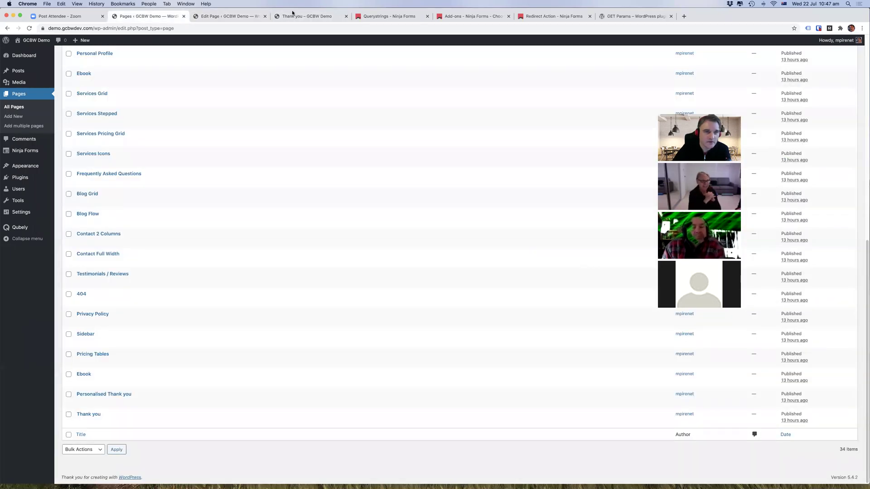
pyautogui.click(298, 17)
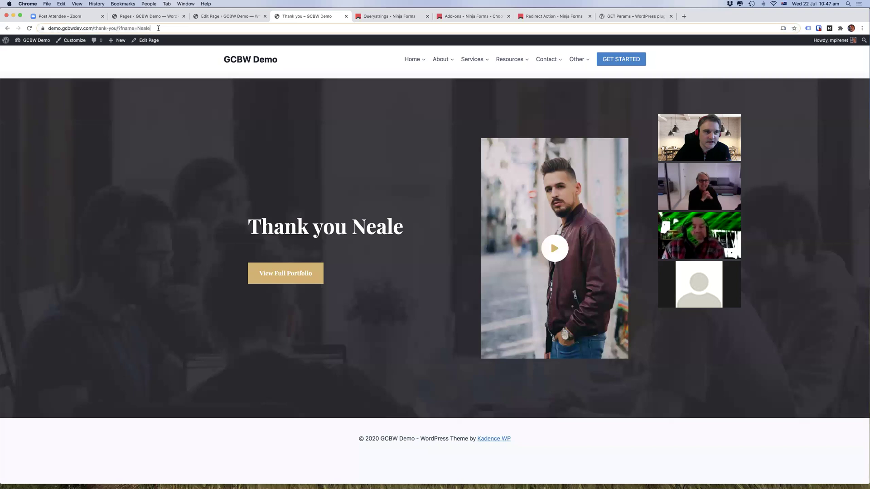
pyautogui.moveTo(97, 29); pyautogui.dragTo(52, 28)
pyautogui.click(73, 30)
pyautogui.moveTo(169, 28); pyautogui.dragTo(46, 28)
pyautogui.click(173, 27)
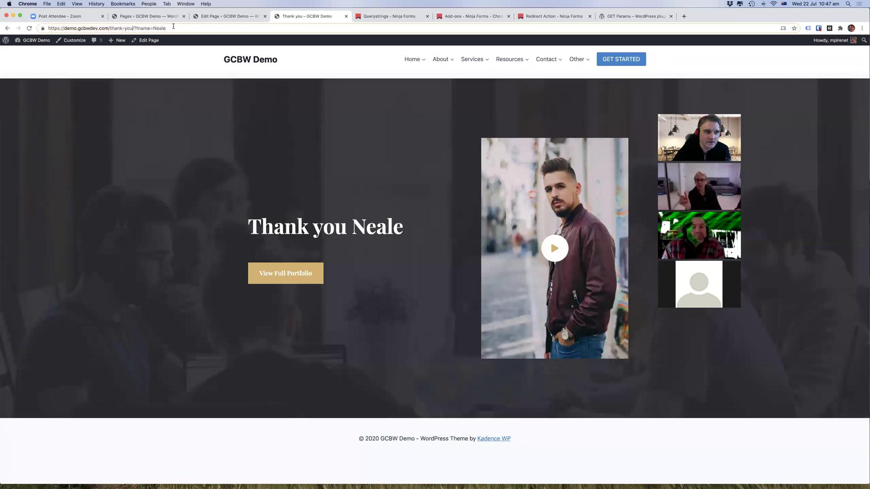
# Step: Delete the submitted first name from the Thank you page's address, leaving the query string as ?fname=
pyautogui.press('BackSpace')
pyautogui.press('BackSpace')
pyautogui.press('BackSpace')
pyautogui.press('BackSpace')
pyautogui.press('BackSpace')
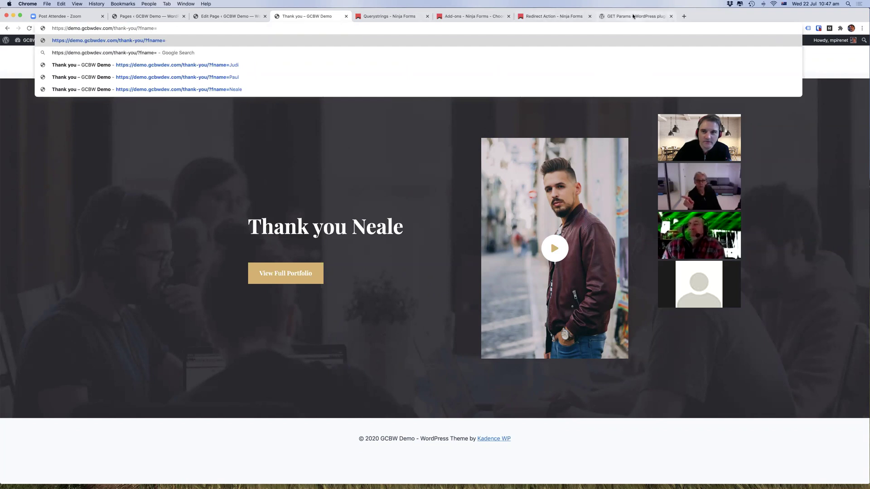
# Step: Look back and forth between the Thank you page and the GET Params plugin page, highlighting the plugin's title
pyautogui.click(632, 16)
pyautogui.click(309, 18)
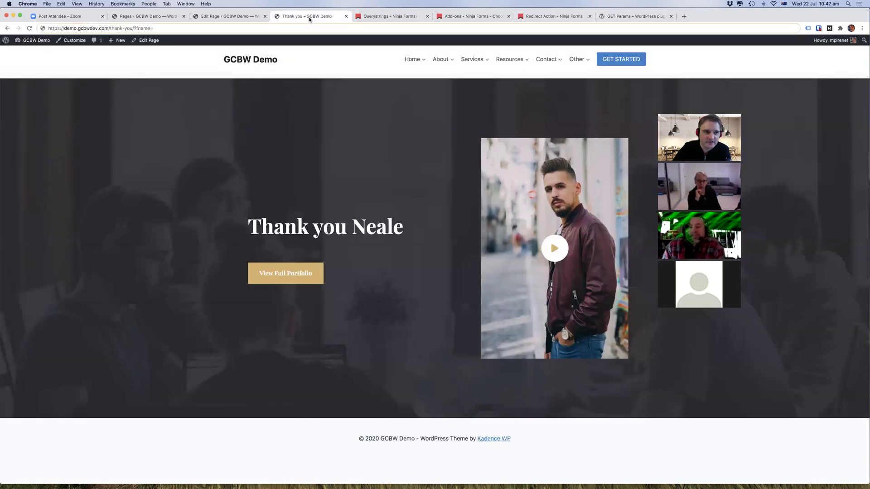
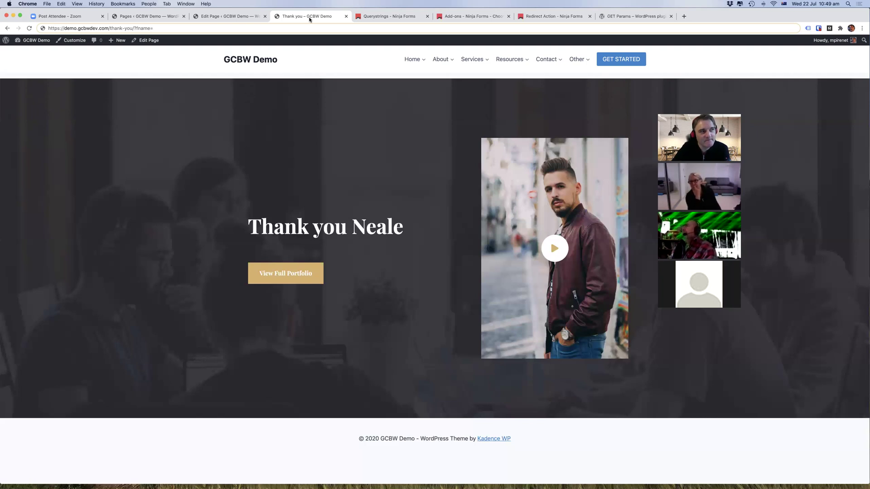
pyautogui.click(654, 17)
pyautogui.moveTo(371, 125); pyautogui.dragTo(311, 126)
pyautogui.click(321, 125)
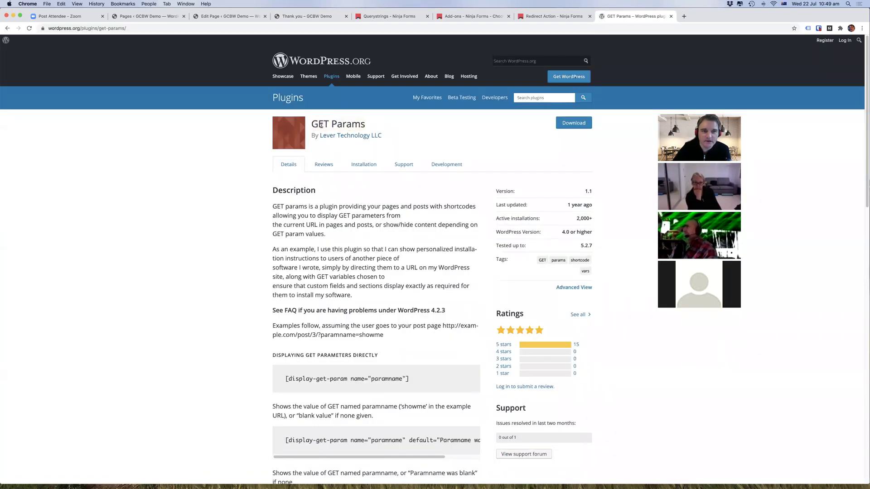
# Step: Change the fname parameter to name in the Thank you page's address, without loading it, and highlight the parameter
pyautogui.click(307, 16)
pyautogui.doubleClick(143, 28)
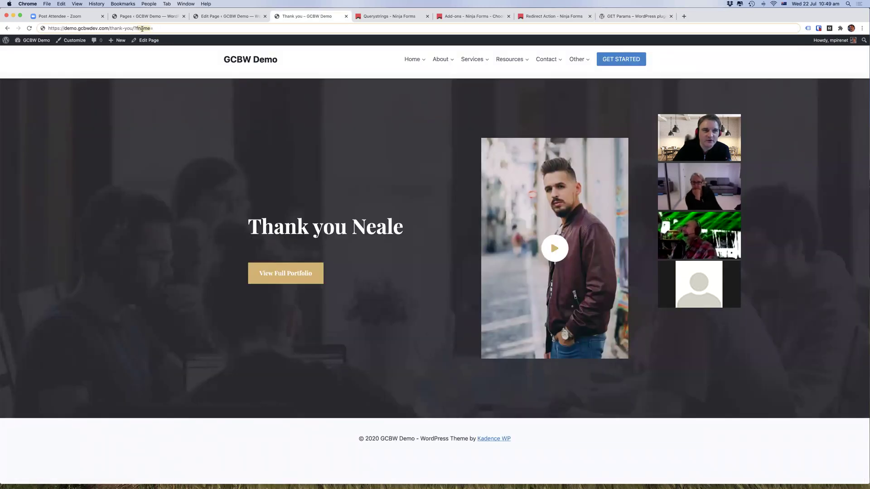
pyautogui.click(143, 29)
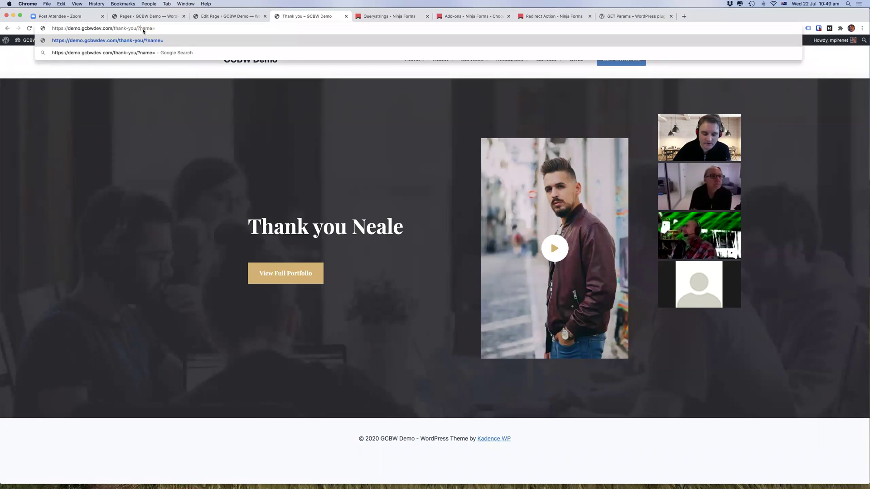
pyautogui.write('f')
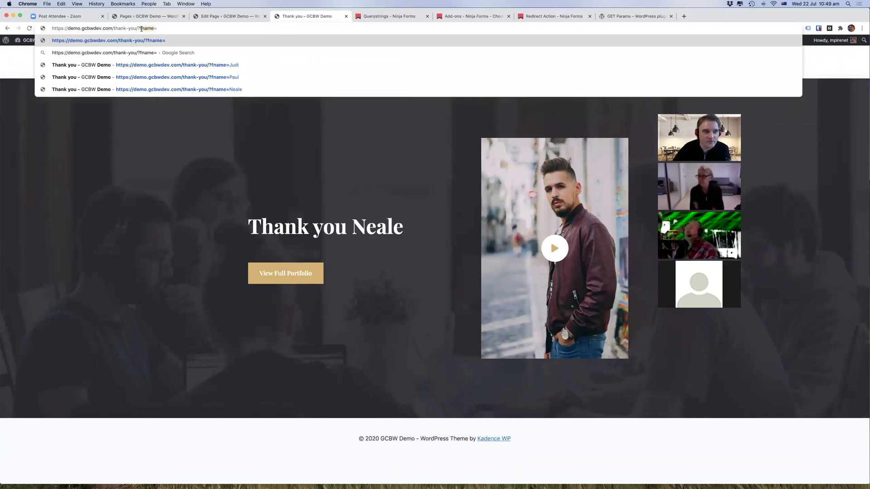
pyautogui.press('BackSpace')
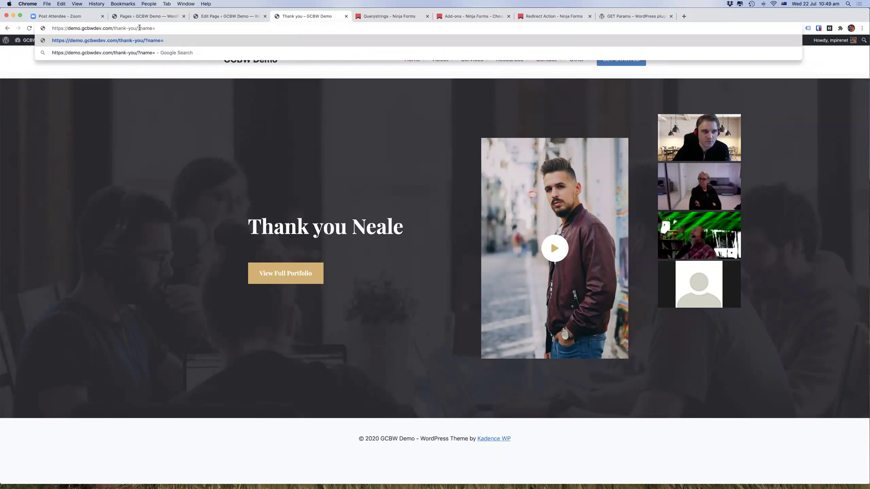
pyautogui.write('f')
pyautogui.press('BackSpace')
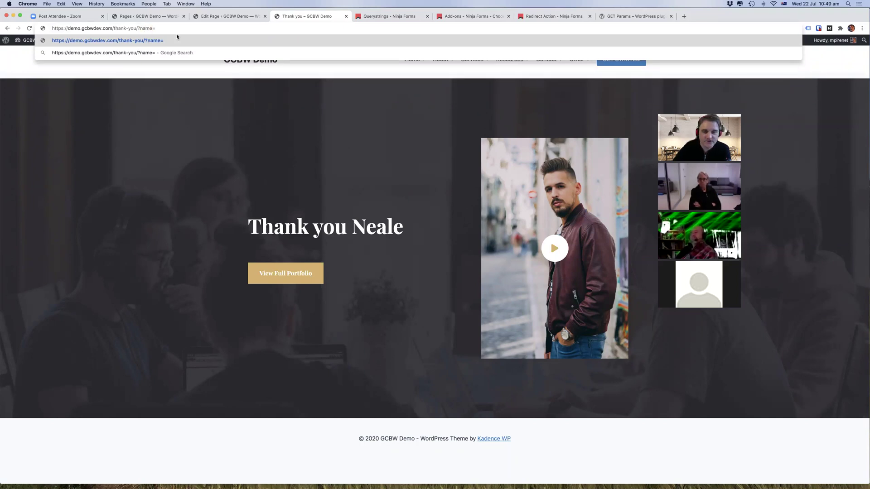
pyautogui.doubleClick(144, 28)
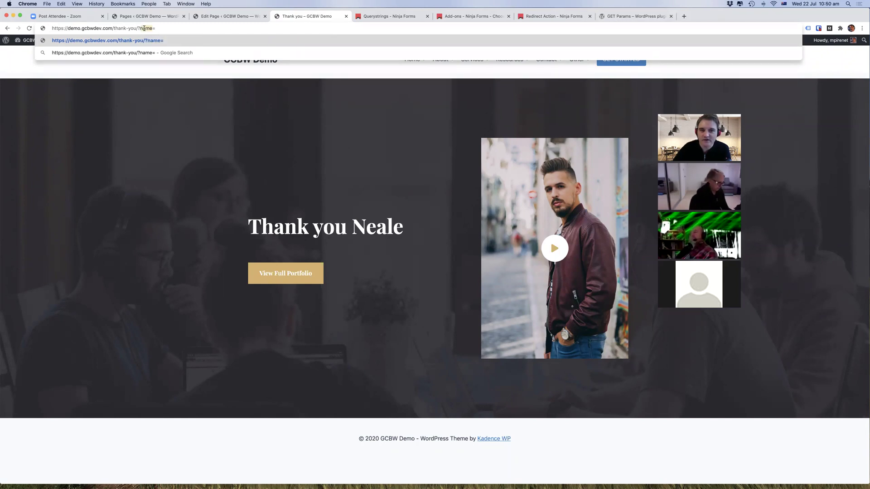
# Step: Highlight the first name in the Thank you heading, then compare the page with the GET Params plugin page
pyautogui.moveTo(425, 240); pyautogui.dragTo(354, 228)
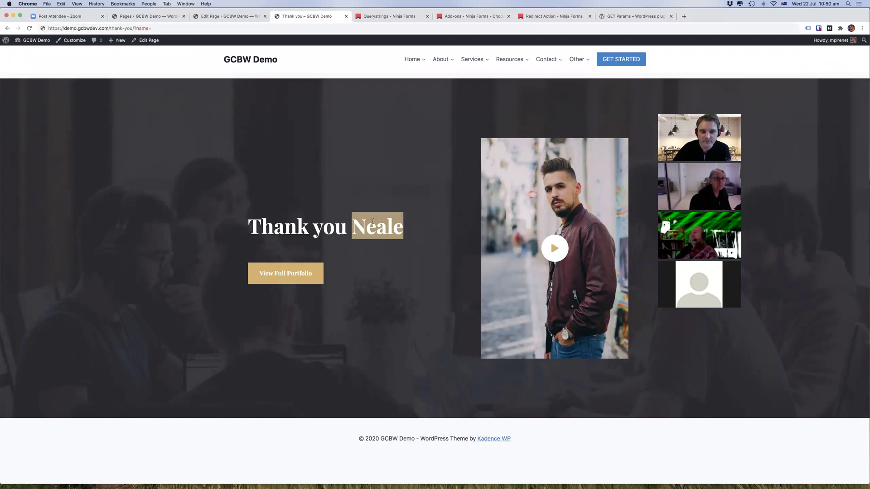
pyautogui.click(372, 221)
pyautogui.click(659, 16)
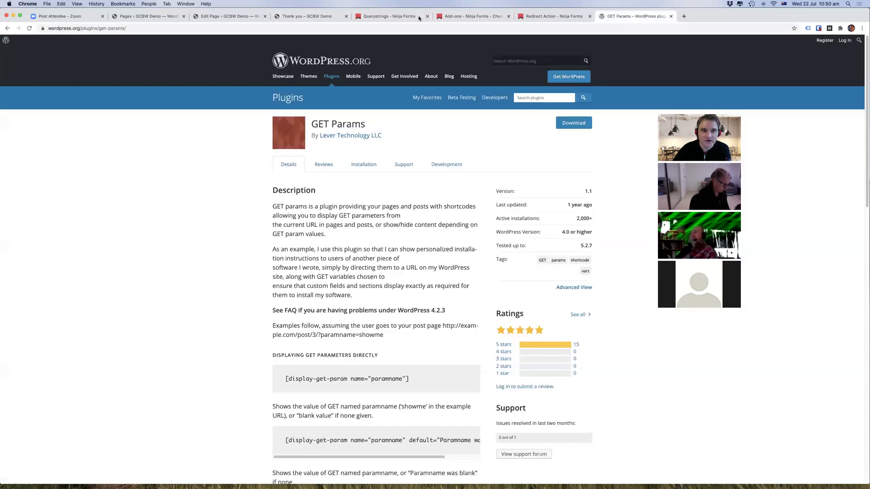
pyautogui.click(301, 19)
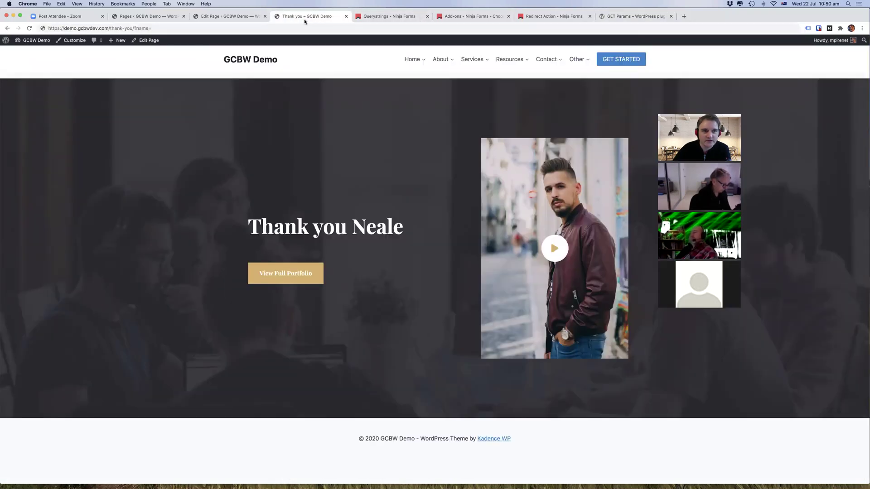
# Step: Rename the name parameter to fname in the Thank you page's address, without loading it
pyautogui.click(138, 29)
pyautogui.click(137, 29)
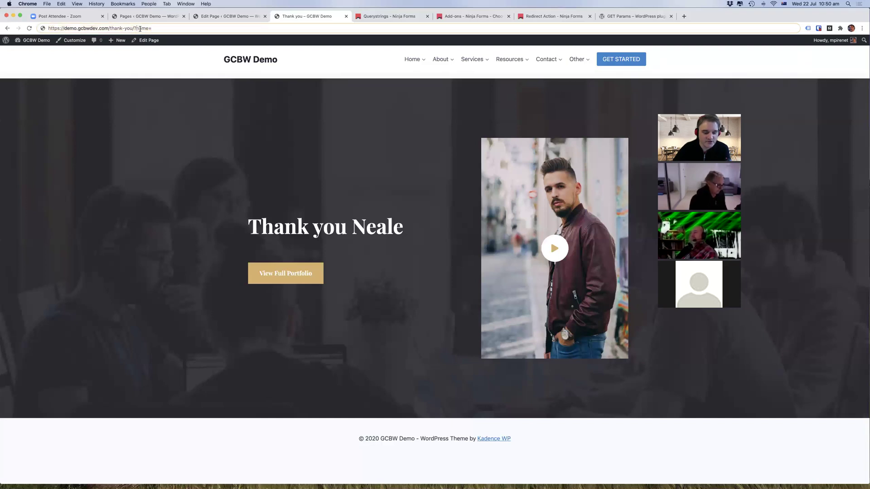
pyautogui.write('f')
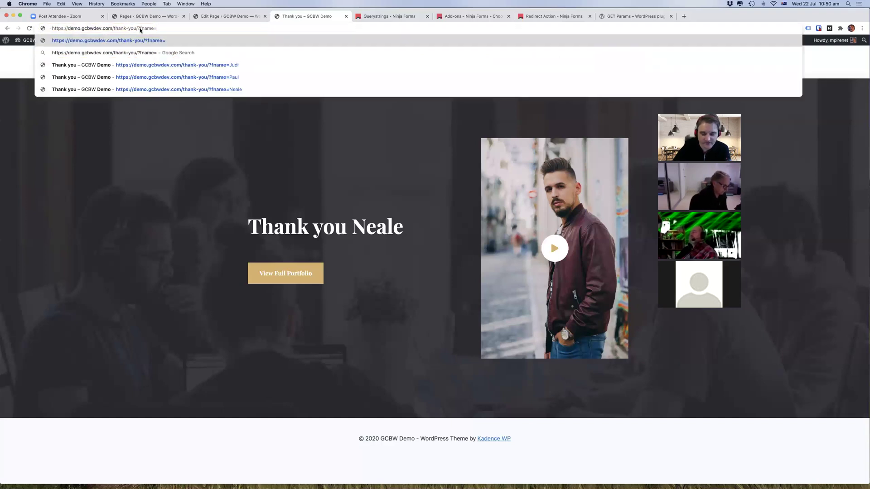
pyautogui.press('BackSpace')
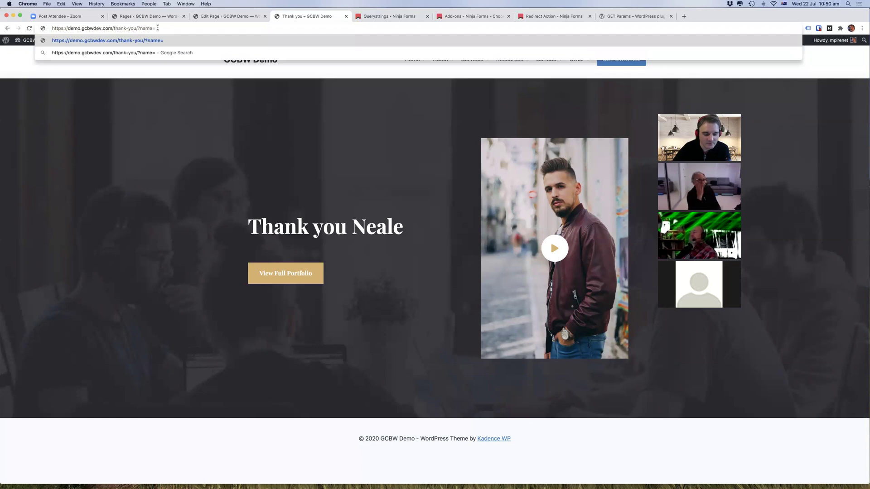
pyautogui.doubleClick(147, 28)
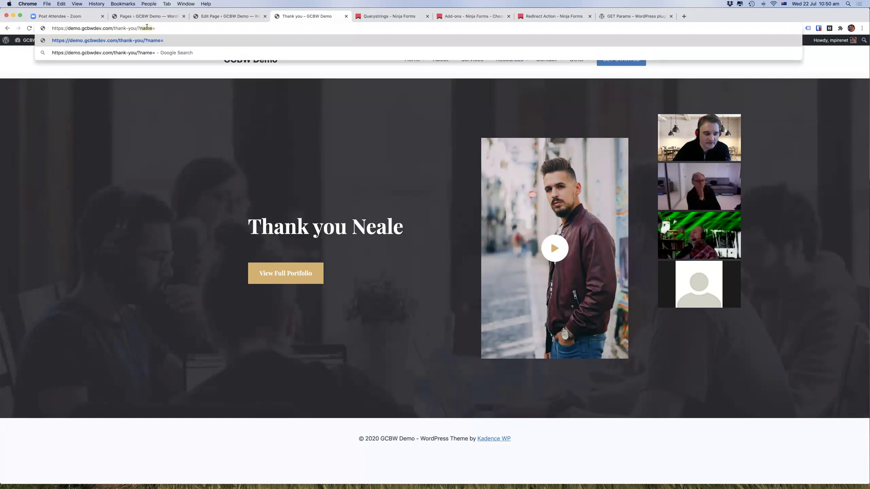
pyautogui.write('bo')
pyautogui.press('BackSpace')
pyautogui.press('BackSpace')
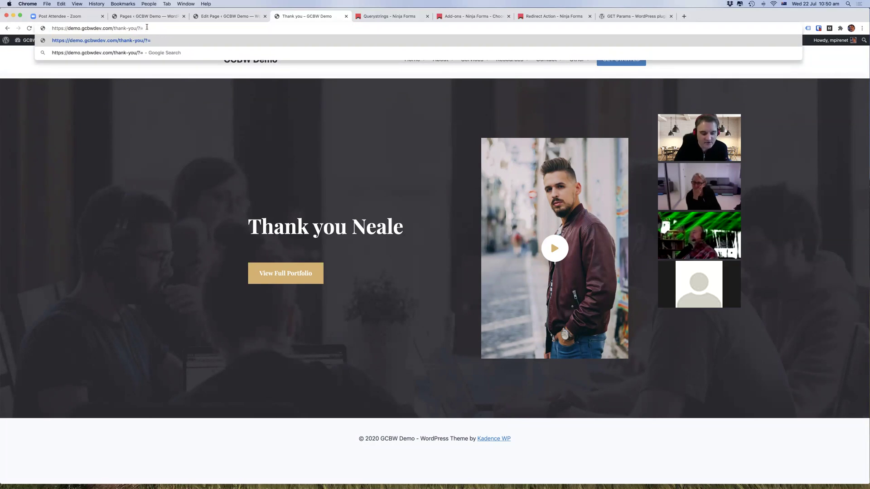
pyautogui.write('fname')
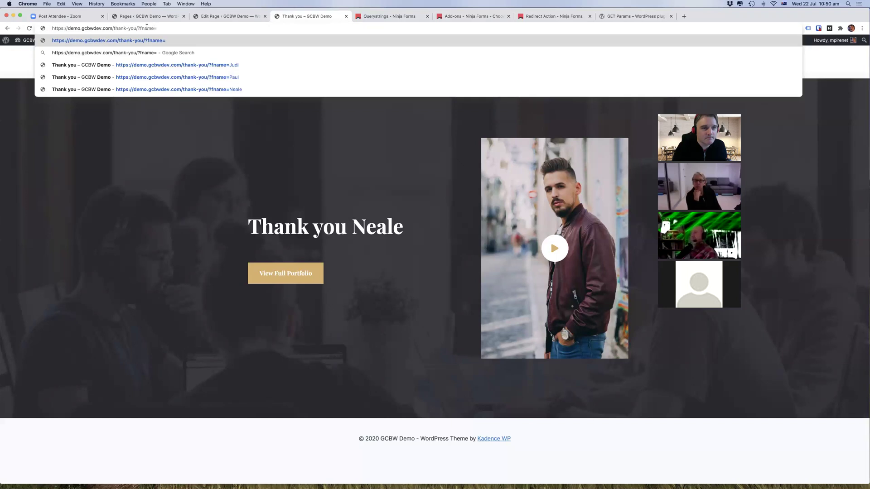
# Step: Open YouTube in a new tab and search for "personalised thank you page elementor"
pyautogui.click(684, 17)
pyautogui.click(94, 40)
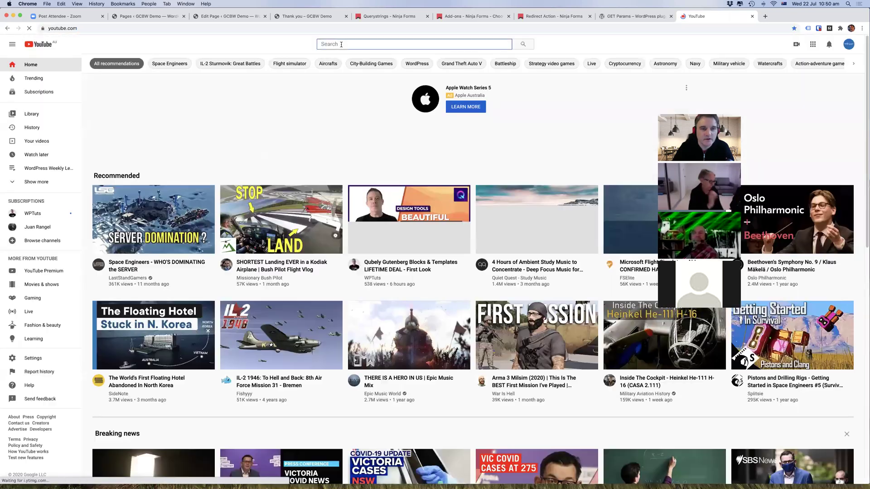
pyautogui.click(341, 45)
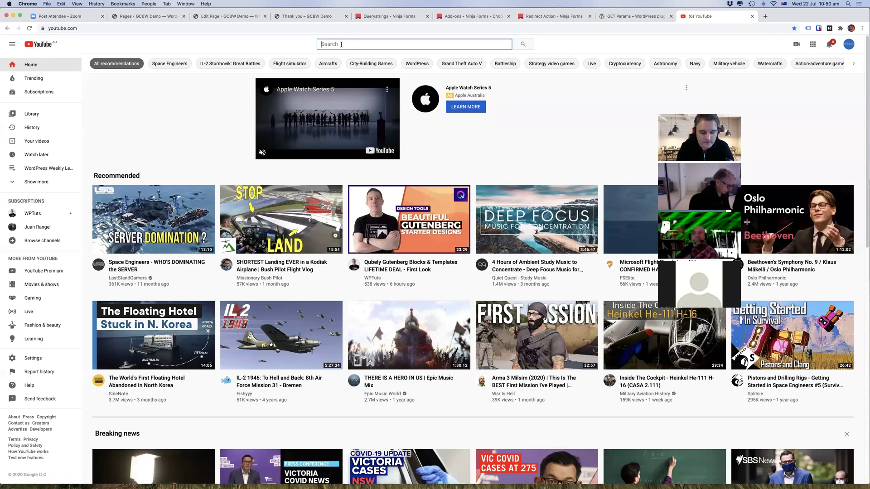
pyautogui.write('personalised thank you page elementor')
pyautogui.press('Return')
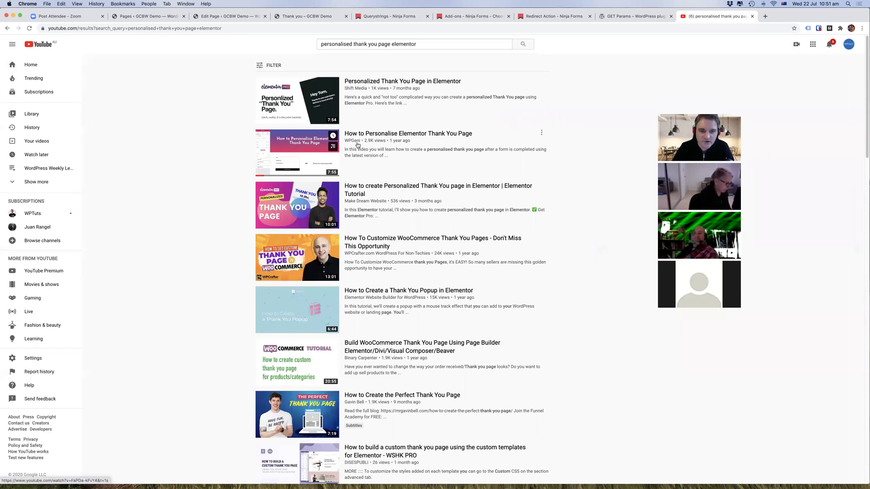
# Step: Open the video "How to Personalise Elementor Thank You Page", pause it and look over its description and comments
pyautogui.click(342, 144)
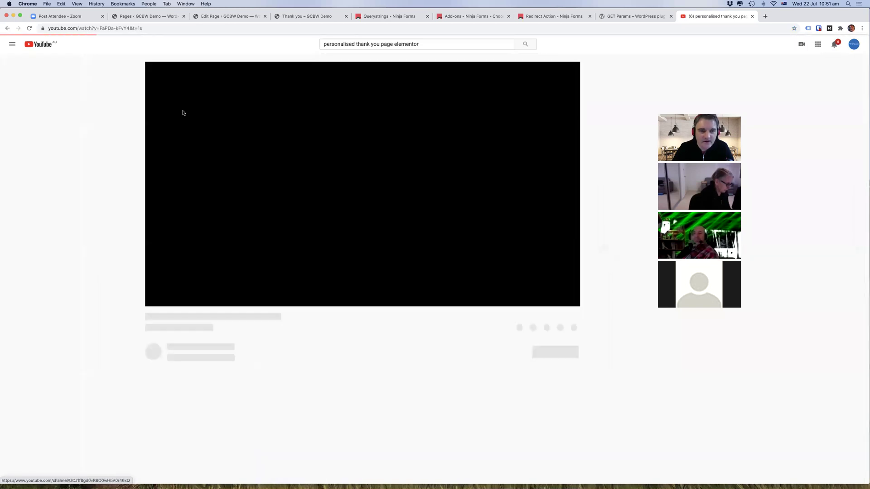
pyautogui.press('XF86AudioLowerVolume')
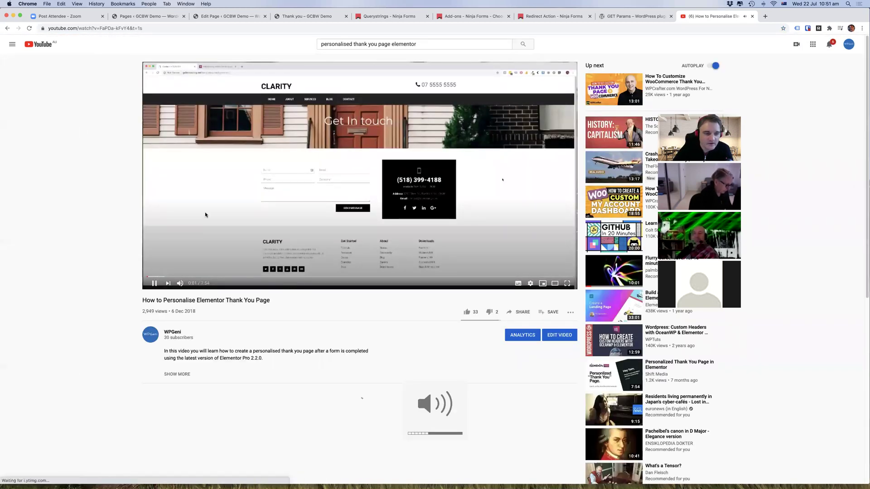
pyautogui.click(155, 284)
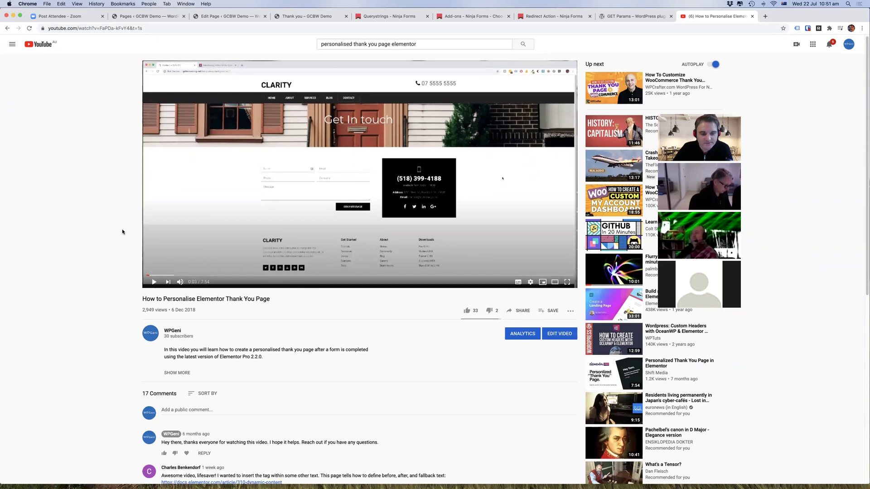
pyautogui.scroll(-3, 120, 229)
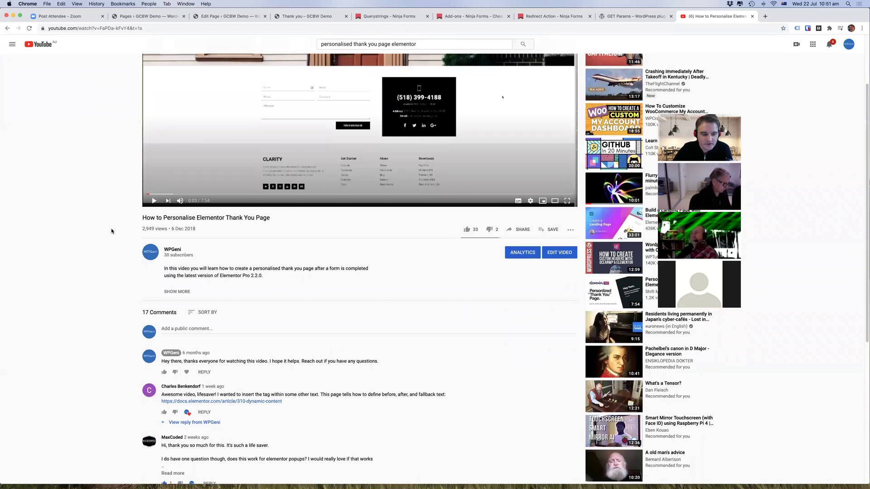
pyautogui.scroll(3, 115, 233)
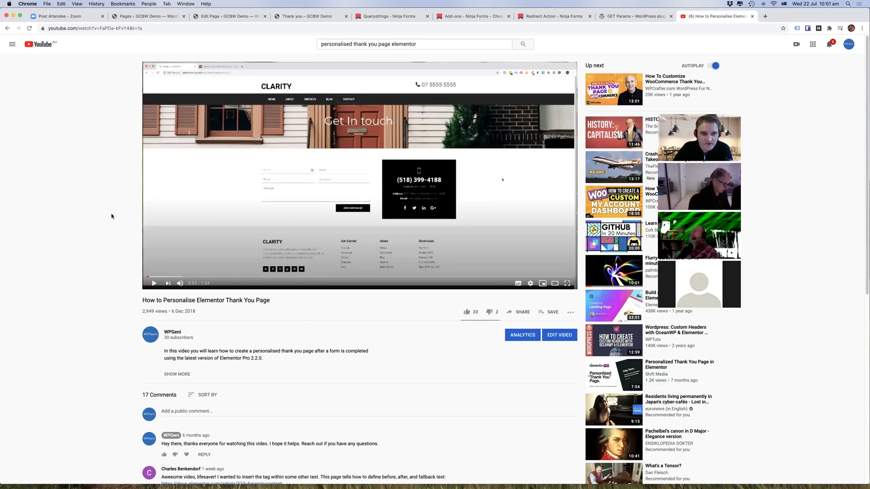
pyautogui.press('XF86AudioRaiseVolume')
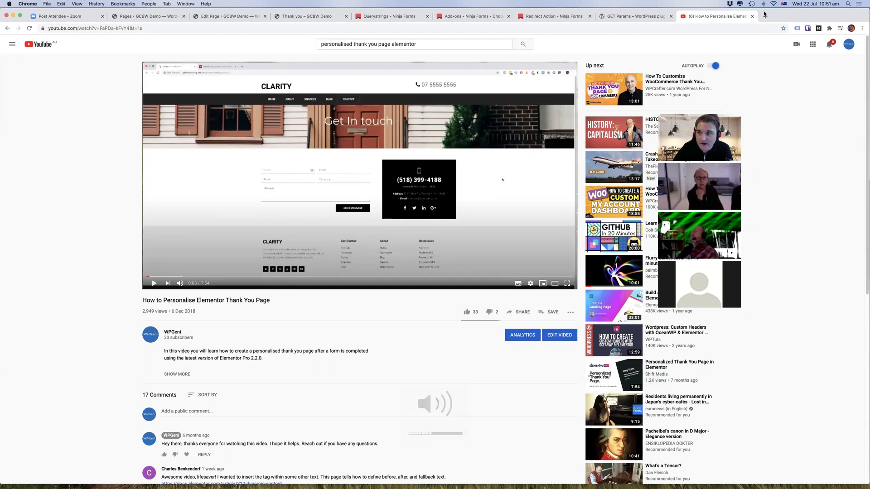
# Step: Close the YouTube video, the Ninja Forms pages and the GET Params plugin page, returning to the Thank you page
pyautogui.click(752, 17)
pyautogui.click(648, 17)
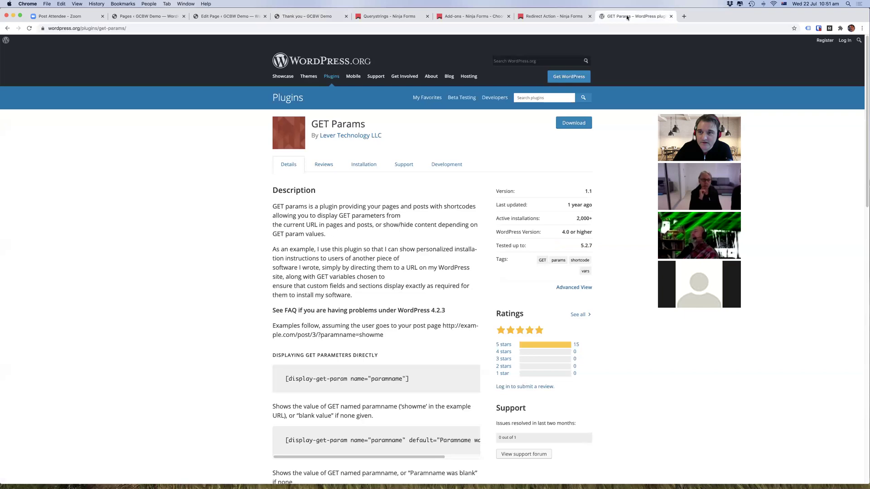
pyautogui.click(522, 21)
pyautogui.click(467, 18)
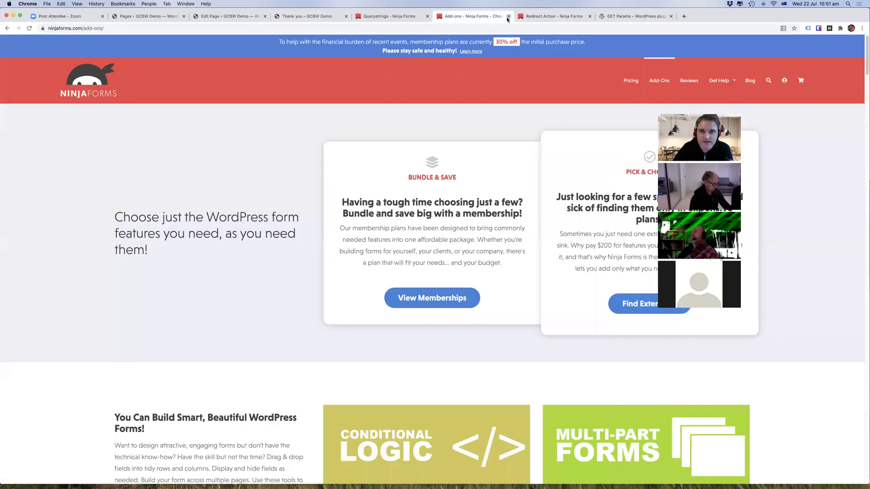
pyautogui.click(507, 16)
pyautogui.click(507, 16)
pyautogui.click(393, 17)
pyautogui.click(427, 16)
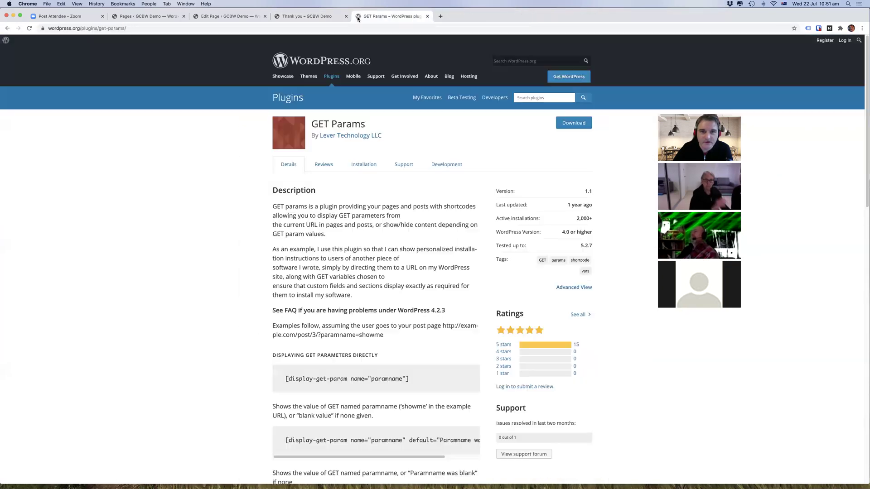
pyautogui.click(426, 17)
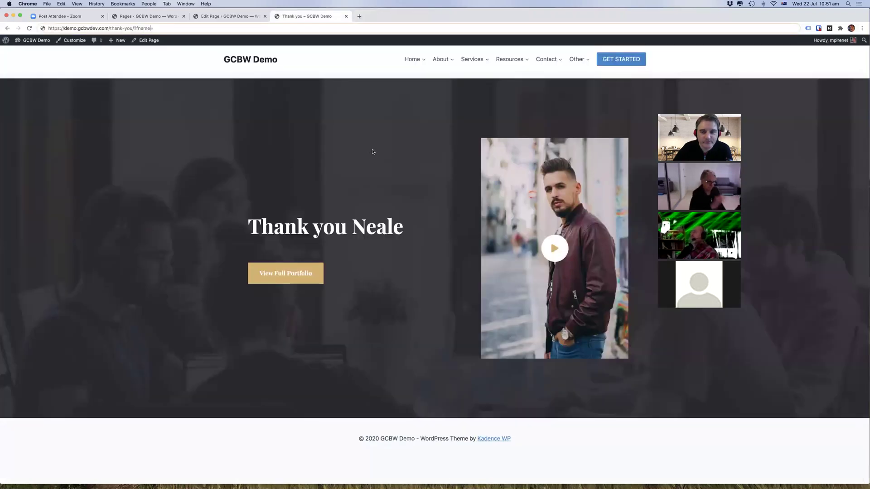
# Step: Point out the ?fname= query string in the Thank you page's address
pyautogui.moveTo(153, 28)
pyautogui.mouseDown()
pyautogui.moveTo(133, 28)
pyautogui.moveTo(162, 29)
pyautogui.moveTo(151, 28)
pyautogui.mouseUp()
pyautogui.click(162, 28)
pyautogui.click(141, 28)
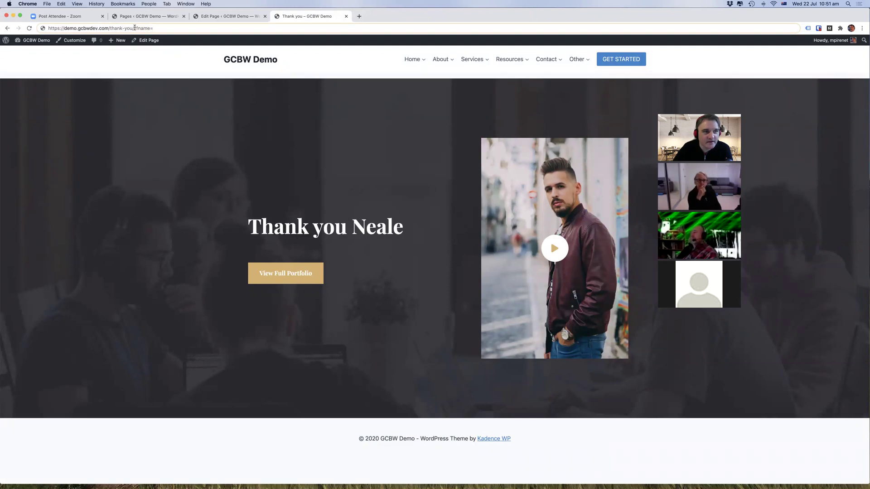
pyautogui.click(158, 28)
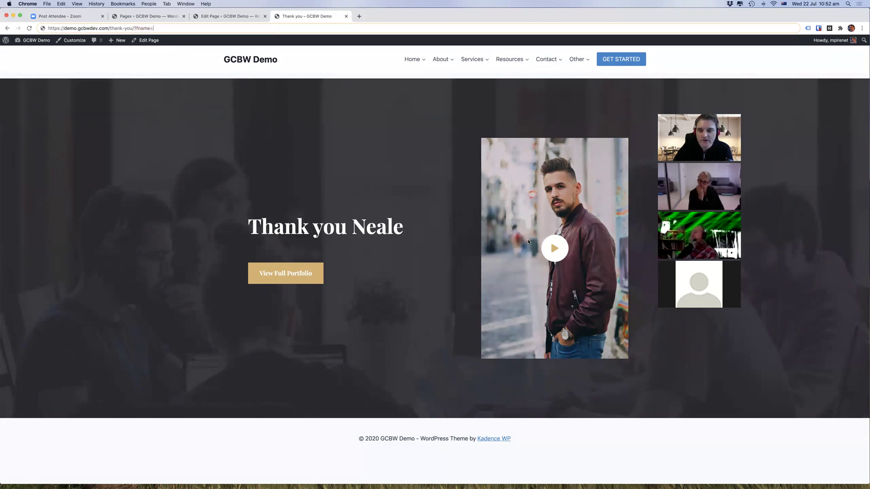
# Step: Preview and dismiss the Thank you page's video popup, then glance at the page's editor and return
pyautogui.click(554, 248)
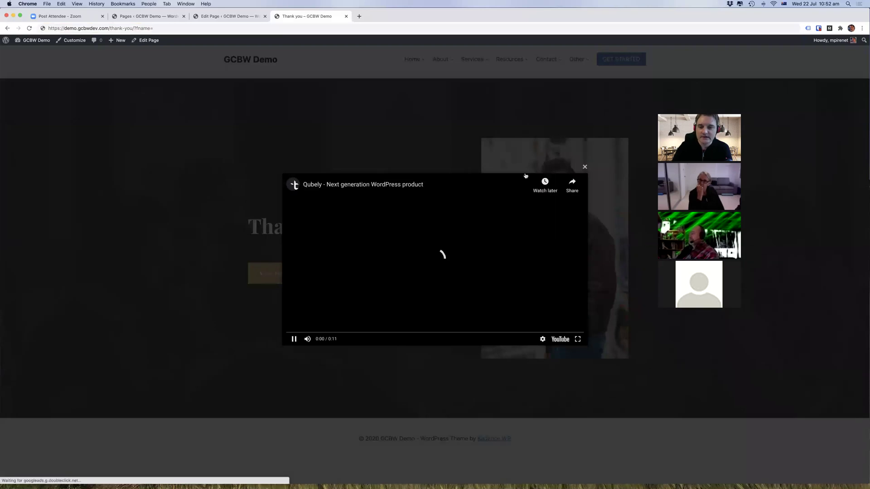
pyautogui.click(352, 156)
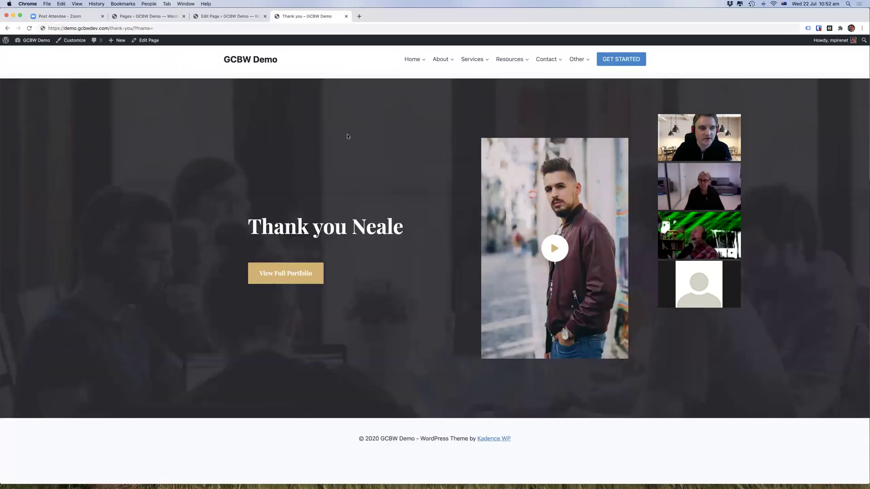
pyautogui.click(231, 18)
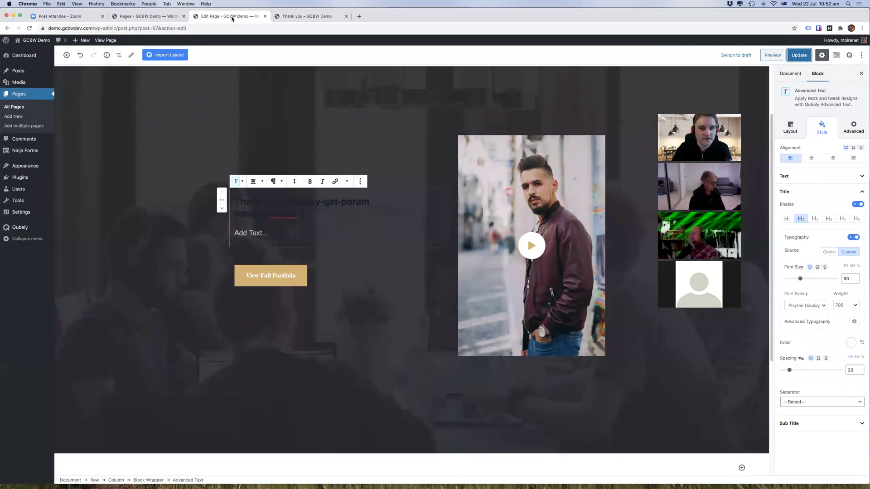
pyautogui.click(314, 21)
pyautogui.click(204, 27)
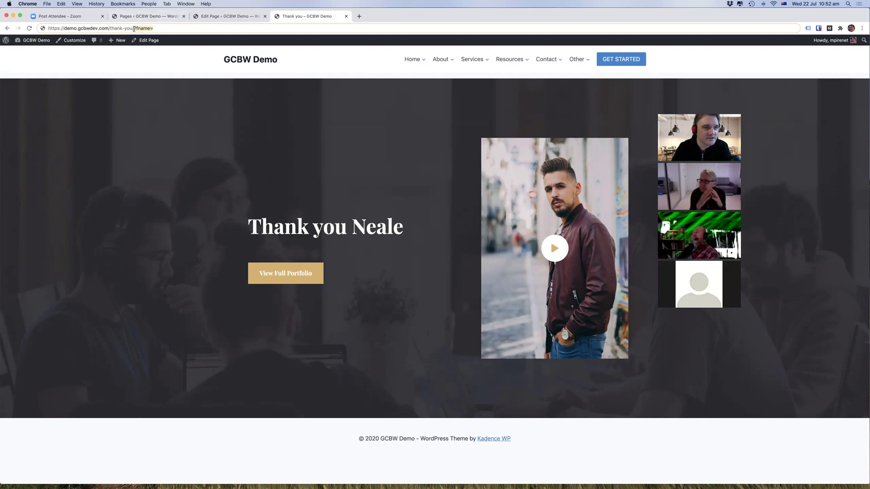
# Step: Enter a different first name as the fname value in the Thank you page's address and load it
pyautogui.click(165, 29)
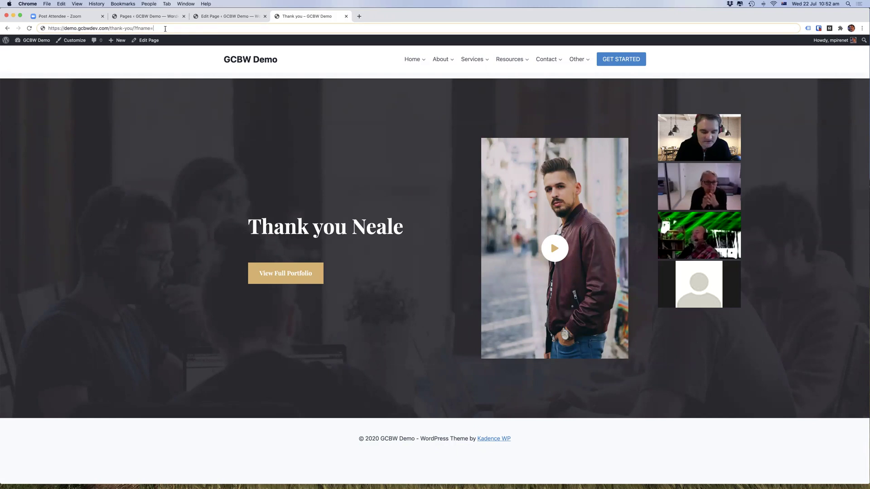
pyautogui.write('Rp')
pyautogui.write('Frank')
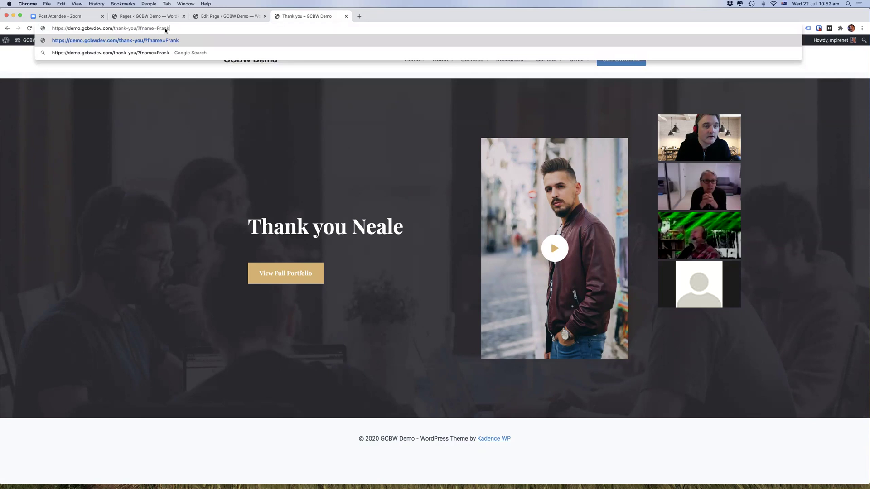
pyautogui.press('Return')
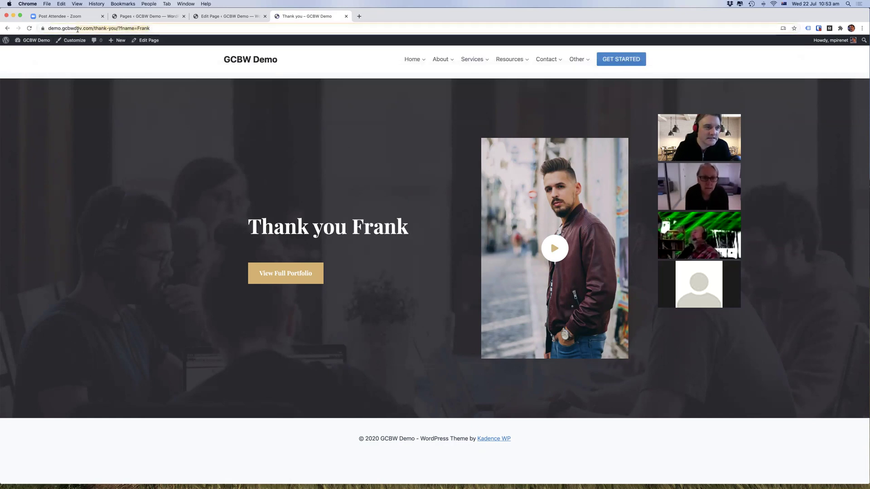
# Step: Highlight the Thank you page's full address including its query string, then clear the selection
pyautogui.click(160, 29)
pyautogui.moveTo(169, 27); pyautogui.dragTo(45, 29)
pyautogui.click(175, 29)
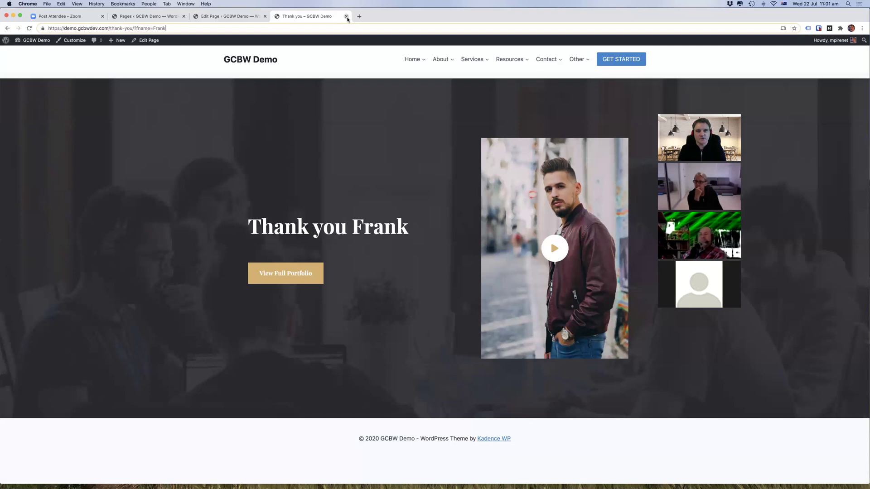
# Step: Switch to the WordPress page editor and open the site's Discussion settings
pyautogui.click(241, 17)
pyautogui.moveTo(21, 212)
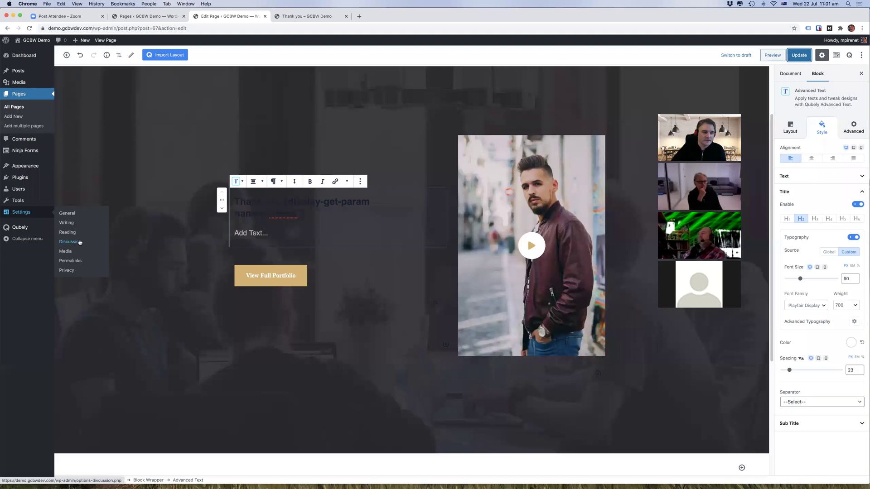
pyautogui.click(79, 243)
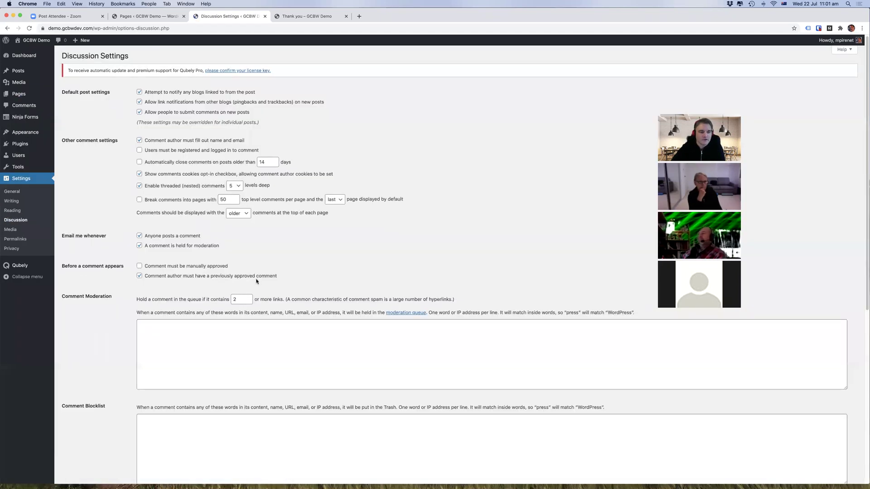
# Step: Add "bad word here" and "another bad word here" on separate lines of the Comment Blocklist
pyautogui.scroll(-5, 253, 272)
pyautogui.click(154, 242)
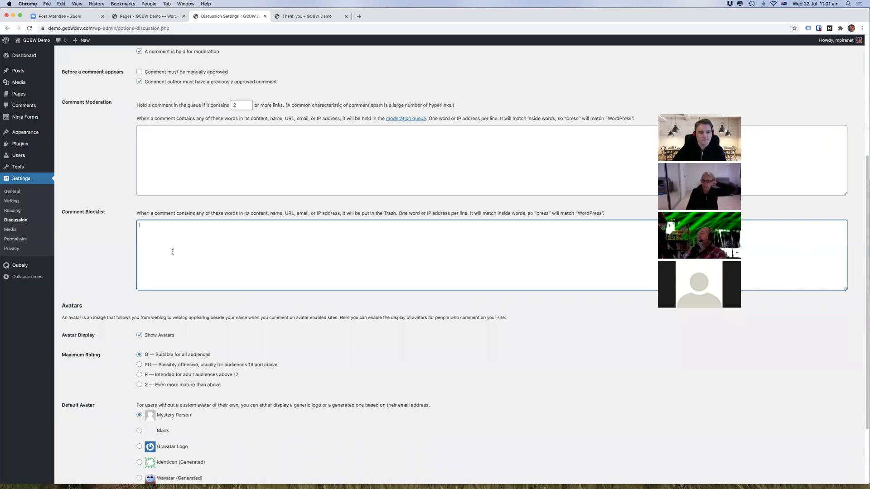
pyautogui.scroll(-1, 188, 270)
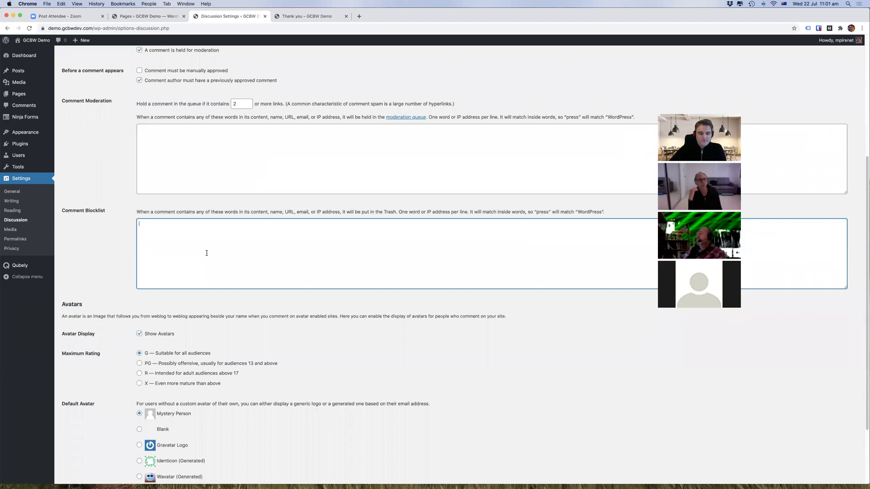
pyautogui.write('bad word')
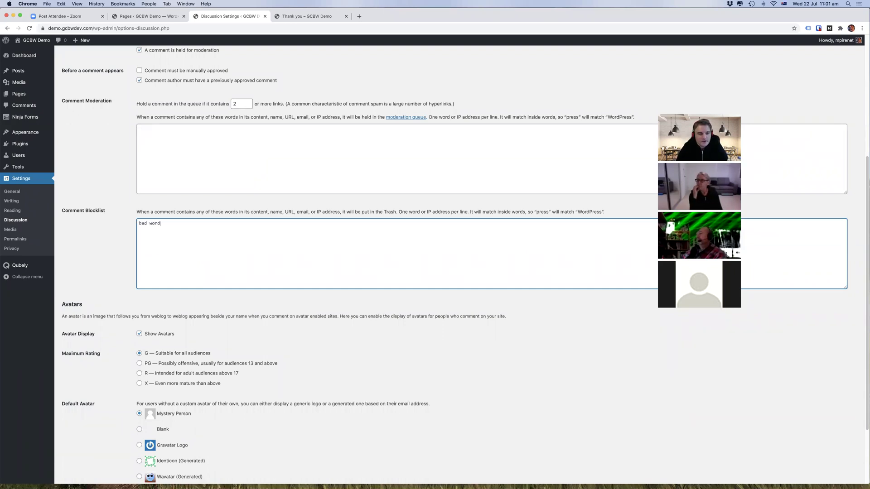
pyautogui.write(' here another bad word here')
pyautogui.press('Return')
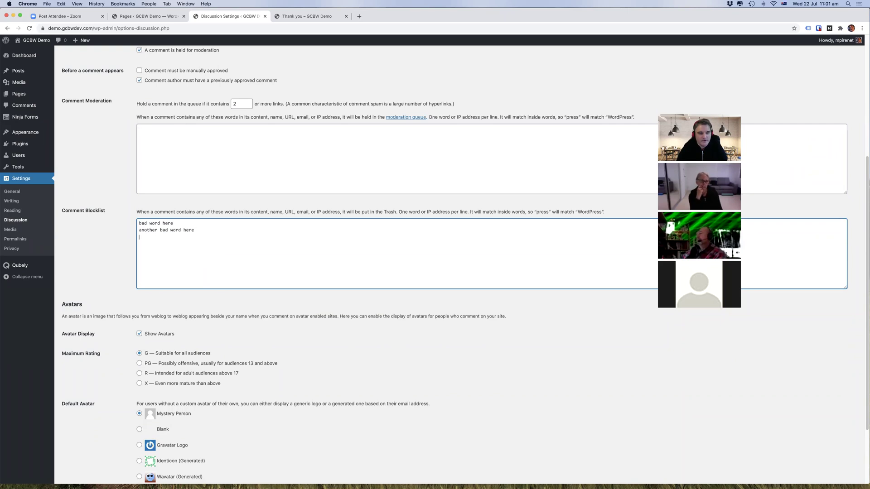
# Step: Add two more sample lines, "bad word" and "bad wor", to the Comment Blocklist
pyautogui.write('bad word')
pyautogui.press('Return')
pyautogui.write('bad or')
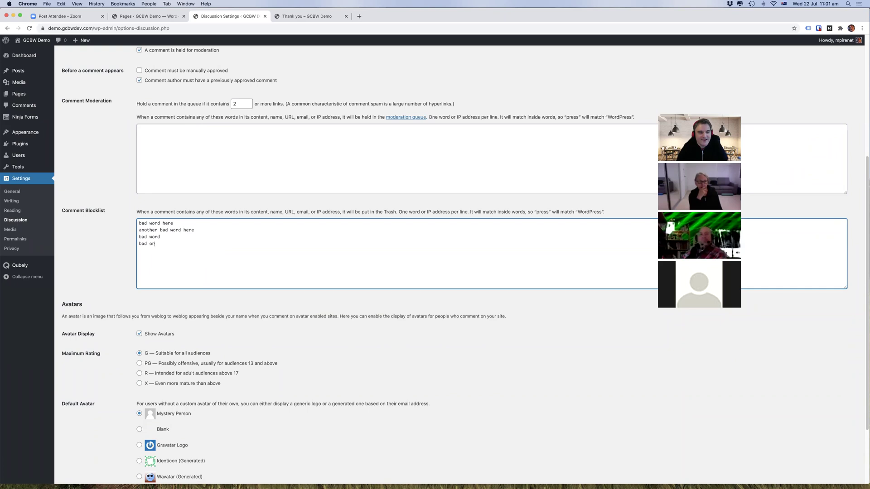
pyautogui.press('BackSpace')
pyautogui.press('BackSpace')
pyautogui.write('wor')
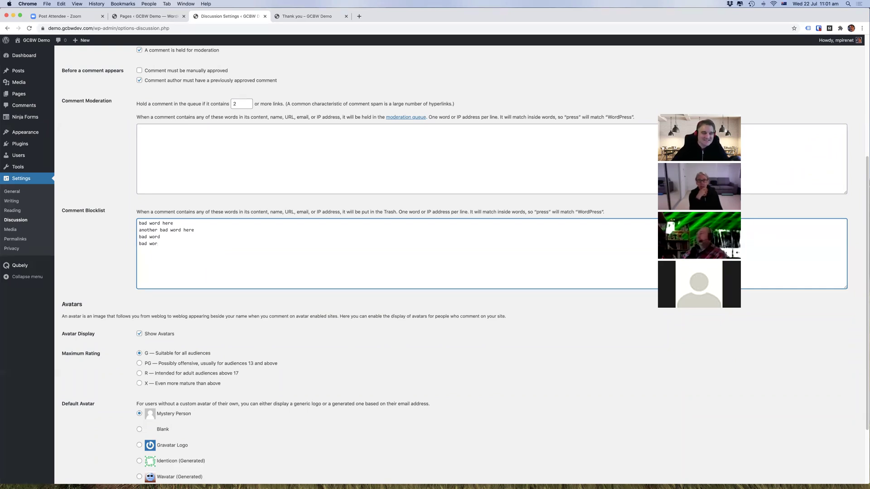
# Step: Delete all the sample words from the Comment Blocklist
pyautogui.moveTo(162, 254); pyautogui.dragTo(133, 222)
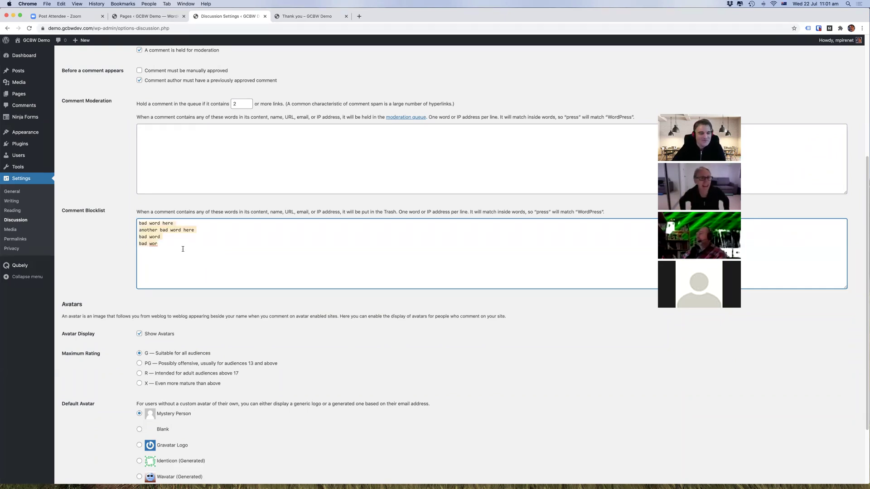
pyautogui.press('BackSpace')
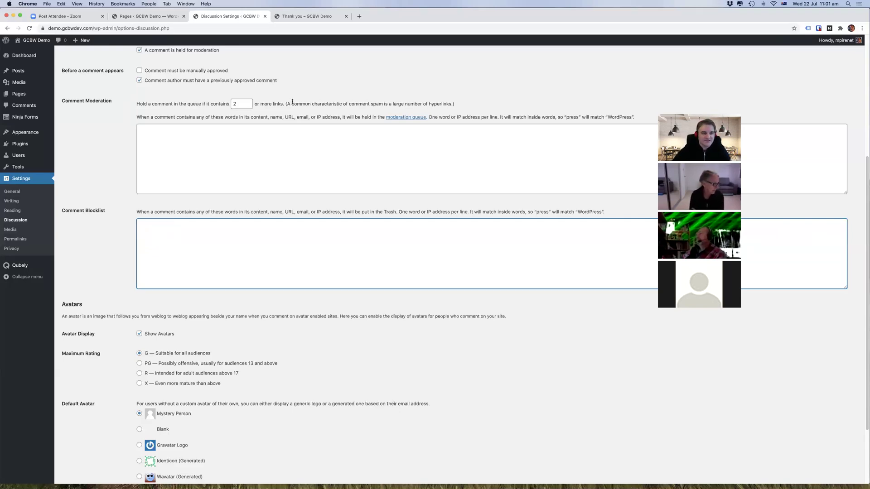
# Step: Search the web for "comment blacklist words" in a new browser tab
pyautogui.click(359, 17)
pyautogui.write('google')
pyautogui.press('BackSpace')
pyautogui.press('BackSpace')
pyautogui.press('BackSpace')
pyautogui.press('BackSpace')
pyautogui.press('BackSpace')
pyautogui.press('BackSpace')
pyautogui.write('comment ')
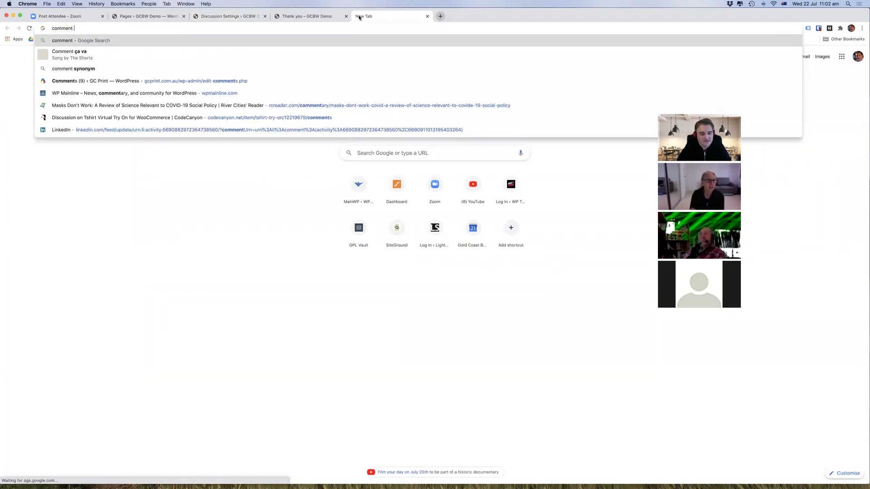
pyautogui.write('blacklist words')
pyautogui.press('Return')
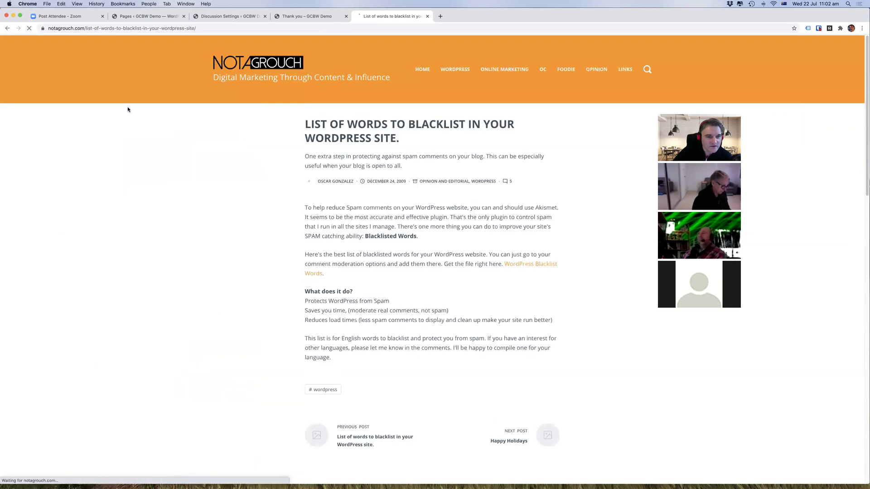
# Step: Look through the article on words to blacklist in WordPress, dismiss its notification request, and close the page
pyautogui.scroll(-1, 222, 201)
pyautogui.scroll(-2, 222, 200)
pyautogui.scroll(4, 233, 199)
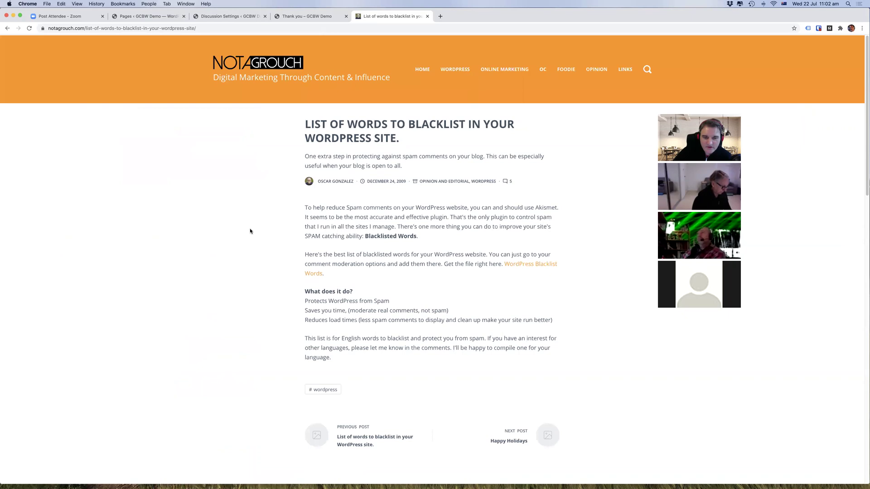
pyautogui.scroll(-2, 233, 230)
pyautogui.scroll(-5, 233, 229)
pyautogui.scroll(7, 222, 233)
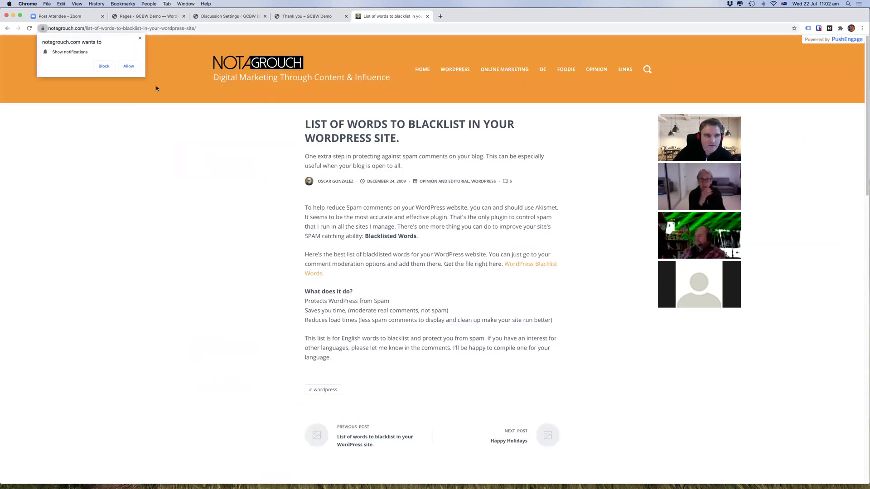
pyautogui.click(139, 40)
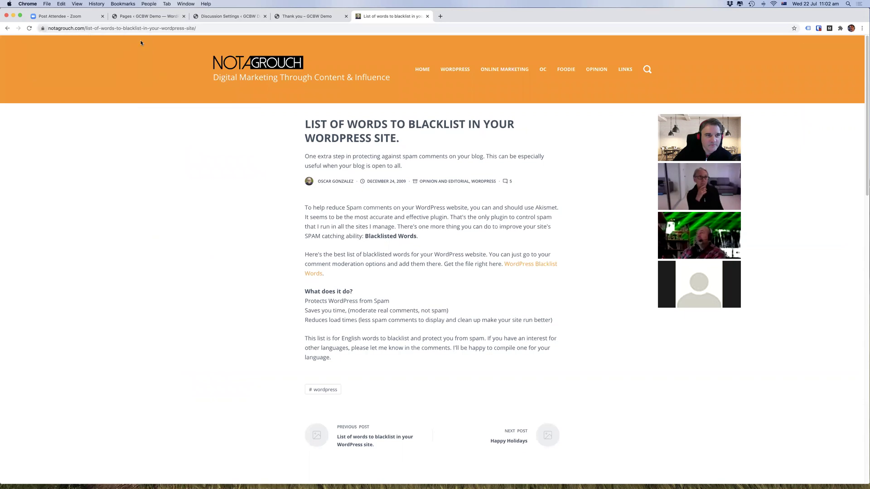
pyautogui.click(426, 16)
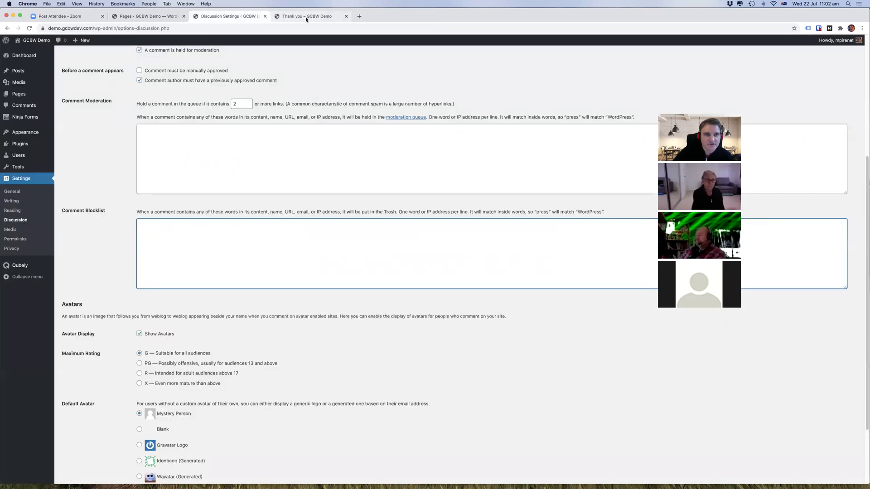
pyautogui.click(306, 17)
pyautogui.click(240, 17)
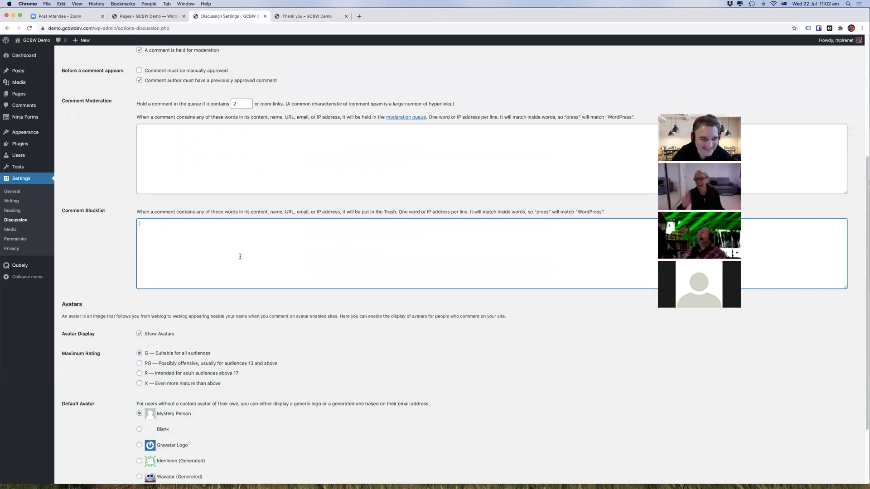
pyautogui.click(132, 168)
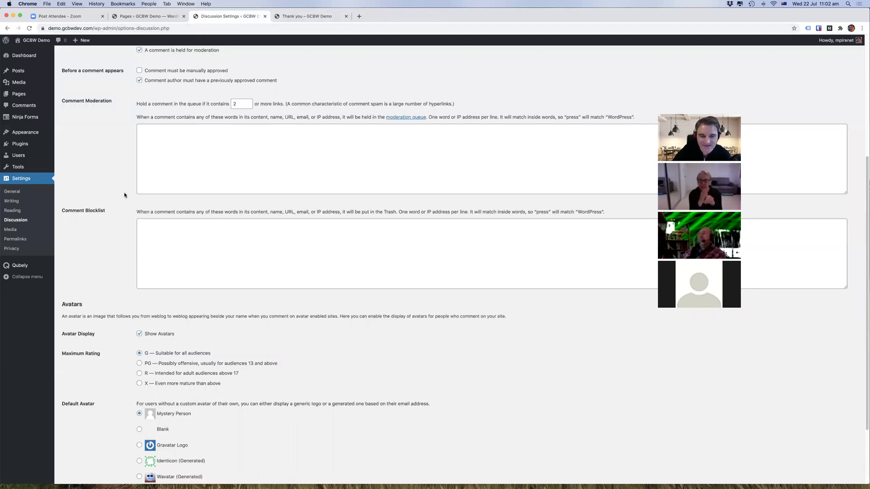
pyautogui.scroll(-1, 125, 195)
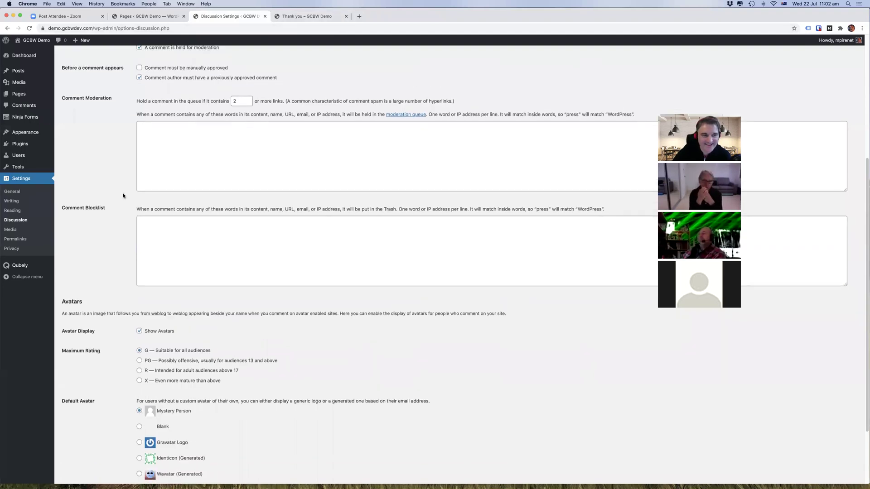
pyautogui.scroll(1, 121, 188)
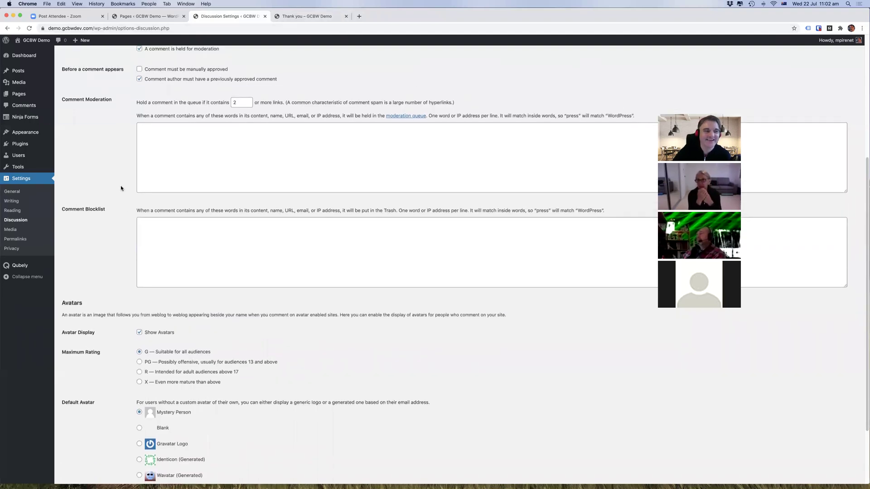
# Step: Search the web for "comment blacklist plugin" in a new tab, check the Comment Blacklist Updater result, and close the tab
pyautogui.click(363, 17)
pyautogui.write('comment')
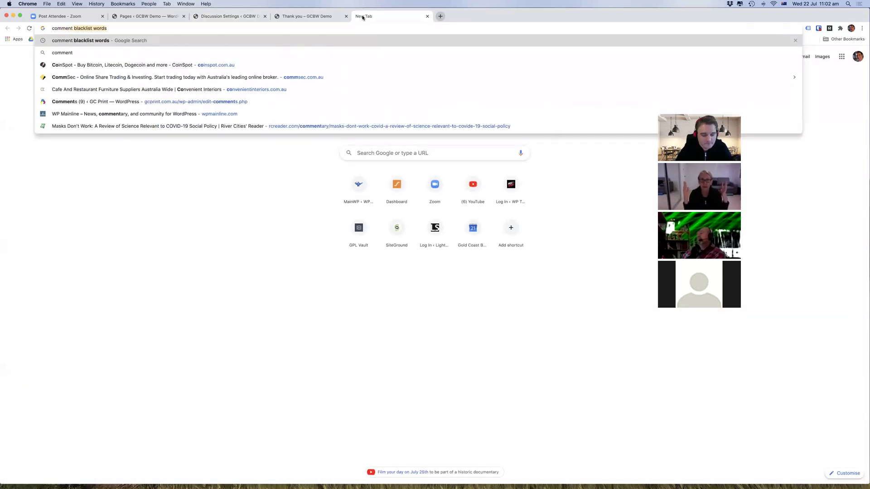
pyautogui.press('Right')
pyautogui.press('BackSpace')
pyautogui.write('p')
pyautogui.press('BackSpace')
pyautogui.press('BackSpace')
pyautogui.write('plugin')
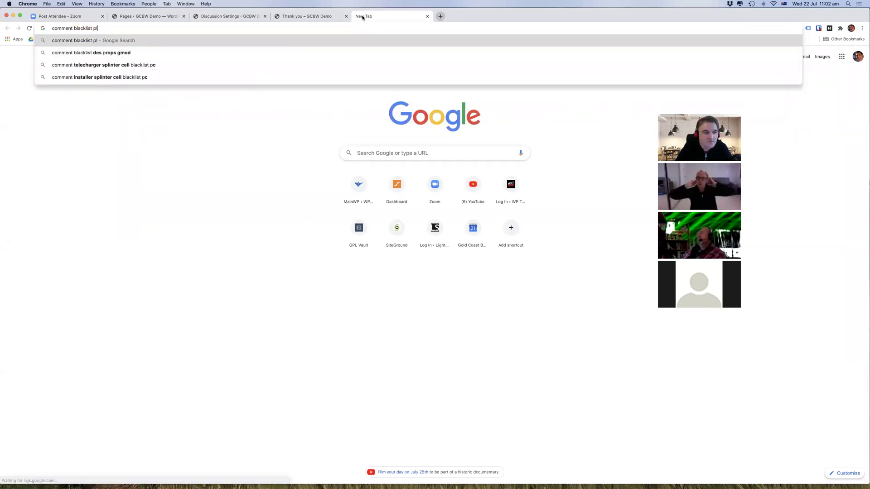
pyautogui.press('Return')
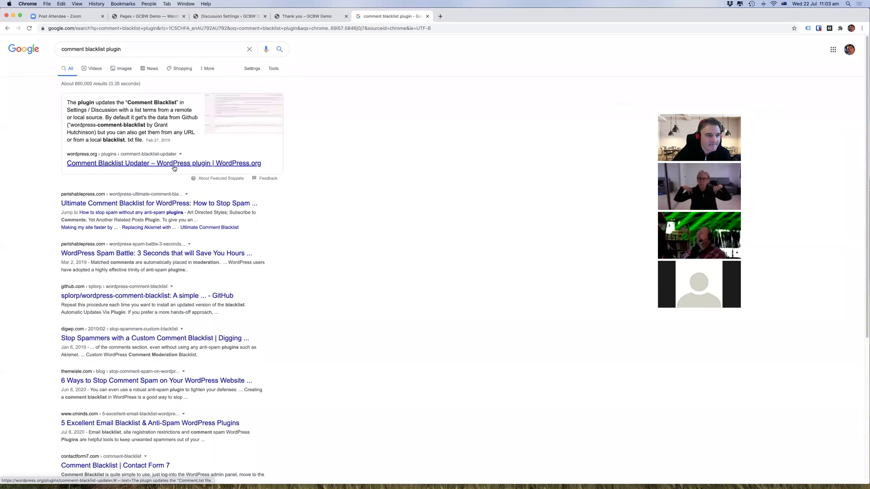
pyautogui.click(126, 164)
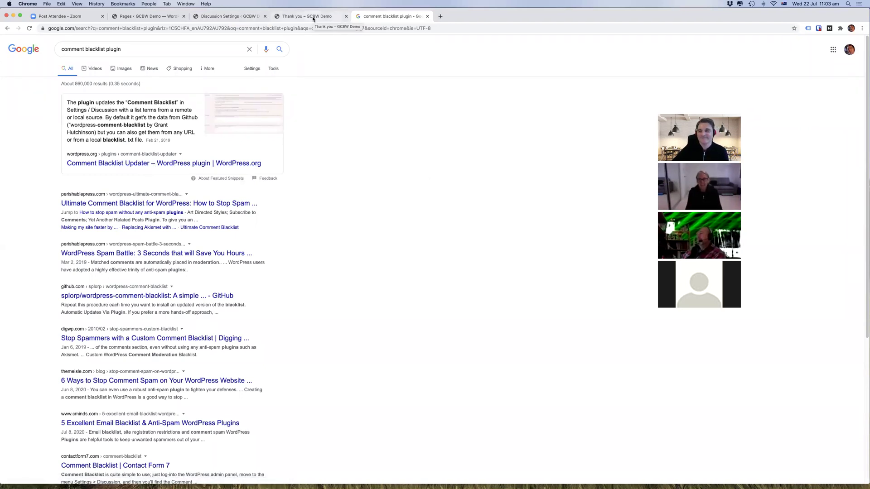
pyautogui.click(427, 16)
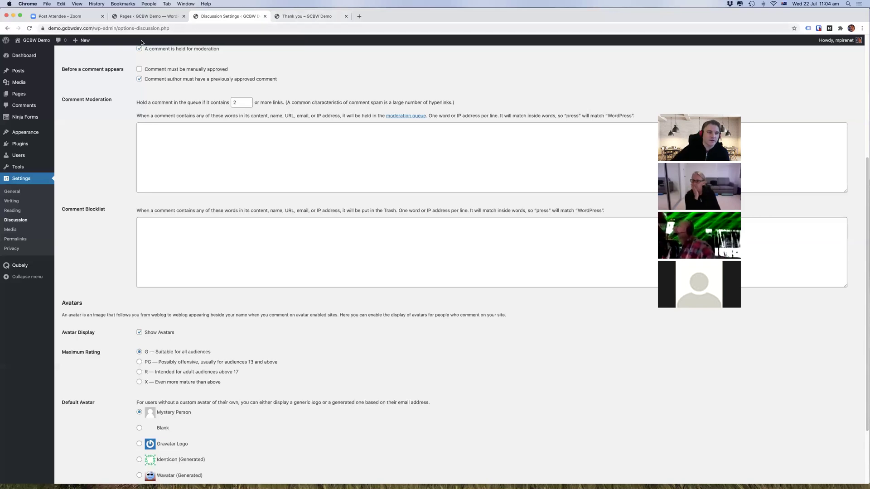
# Step: Open the site's Widgets page and inspect the contents of the Sidebar 2 widget area
pyautogui.moveTo(48, 133)
pyautogui.click(71, 155)
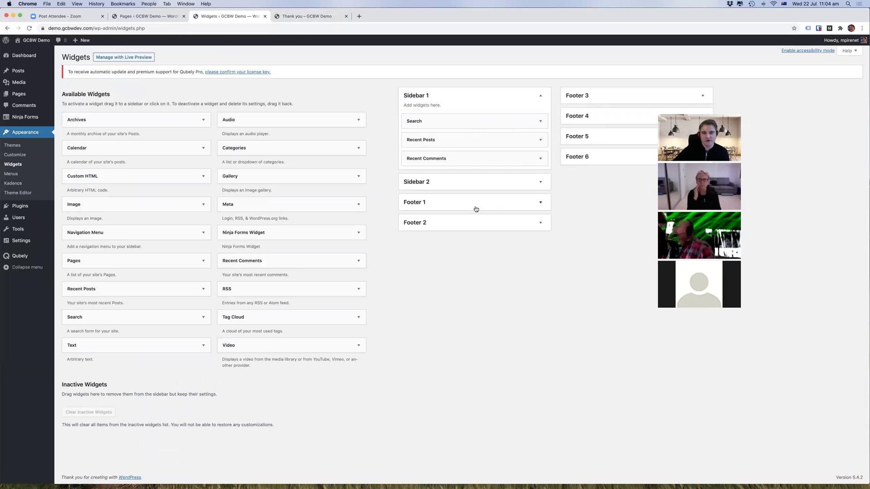
pyautogui.click(542, 183)
pyautogui.click(542, 182)
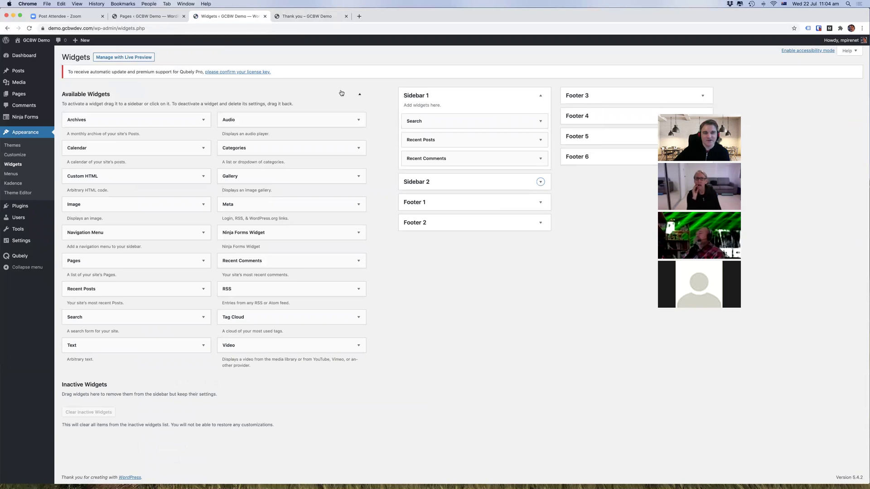
pyautogui.click(481, 252)
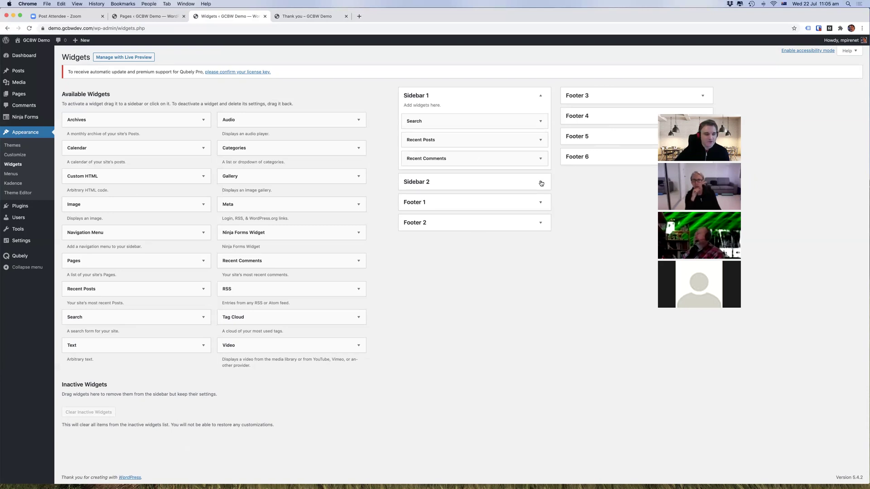
# Step: Add a Custom HTML widget to Sidebar 1, view its empty title and content fields, and remove it from the sidebar
pyautogui.moveTo(144, 178); pyautogui.dragTo(453, 178)
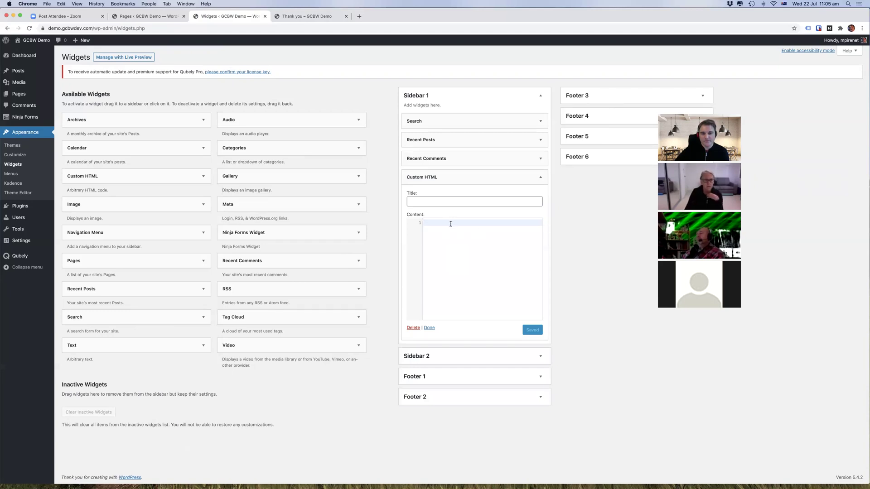
pyautogui.click(541, 178)
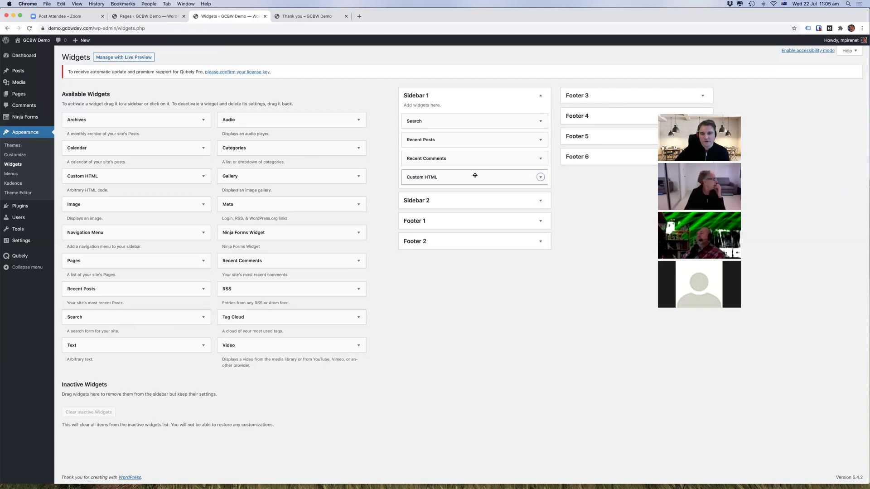
pyautogui.click(540, 177)
pyautogui.click(540, 178)
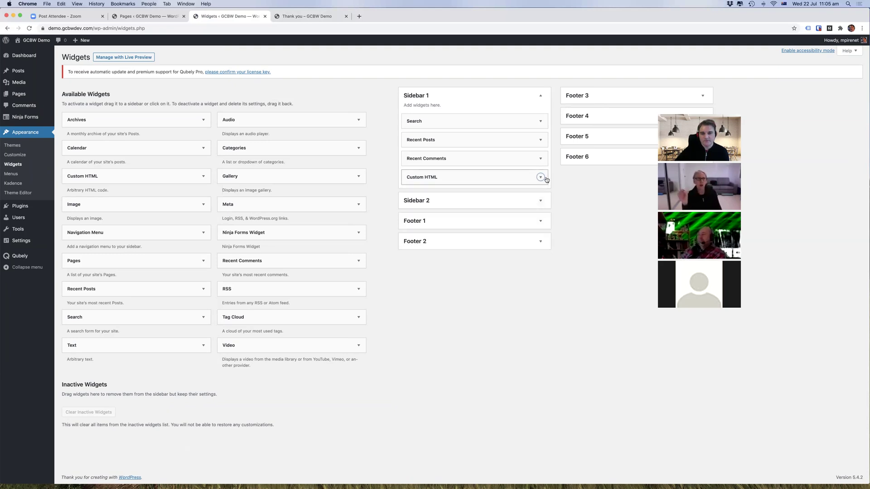
pyautogui.moveTo(526, 177); pyautogui.dragTo(317, 185)
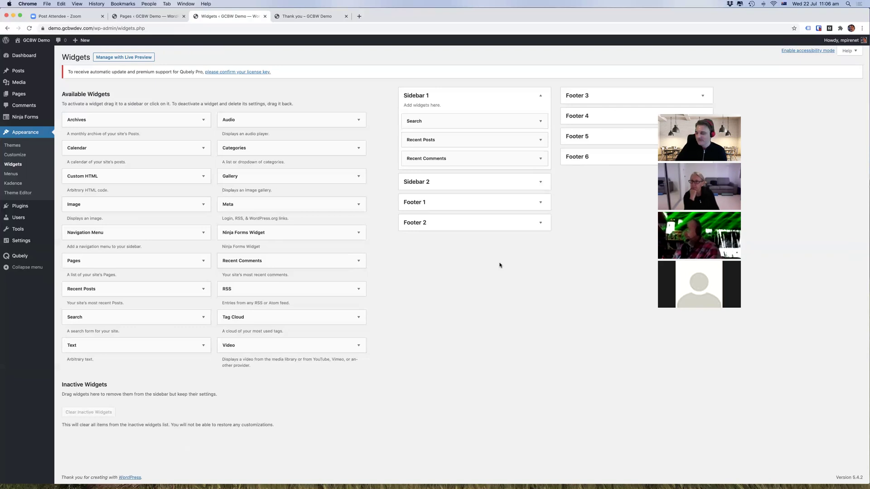
# Step: Collapse the Sidebar 1 widget area and open the Tags page for posts
pyautogui.click(541, 96)
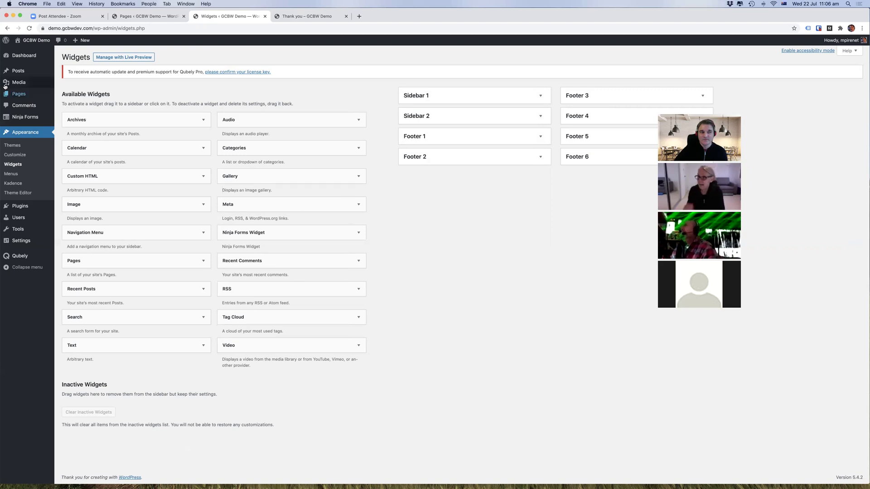
pyautogui.moveTo(28, 72)
pyautogui.click(73, 99)
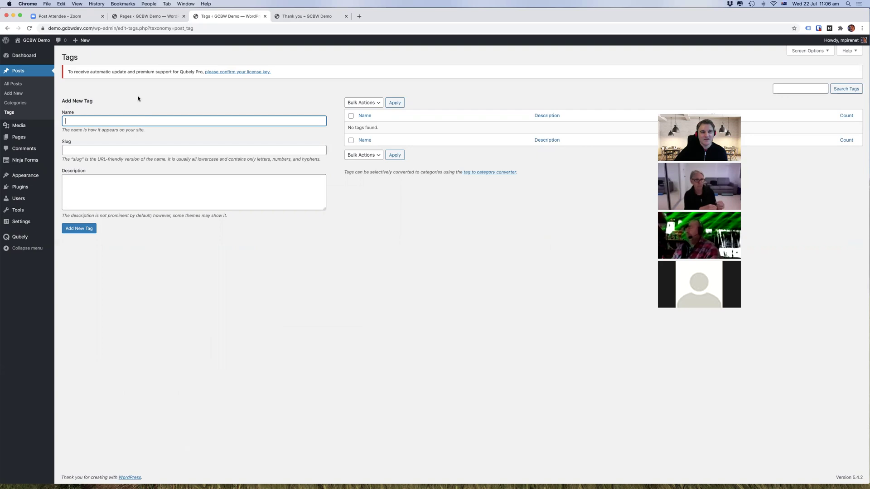
pyautogui.click(375, 224)
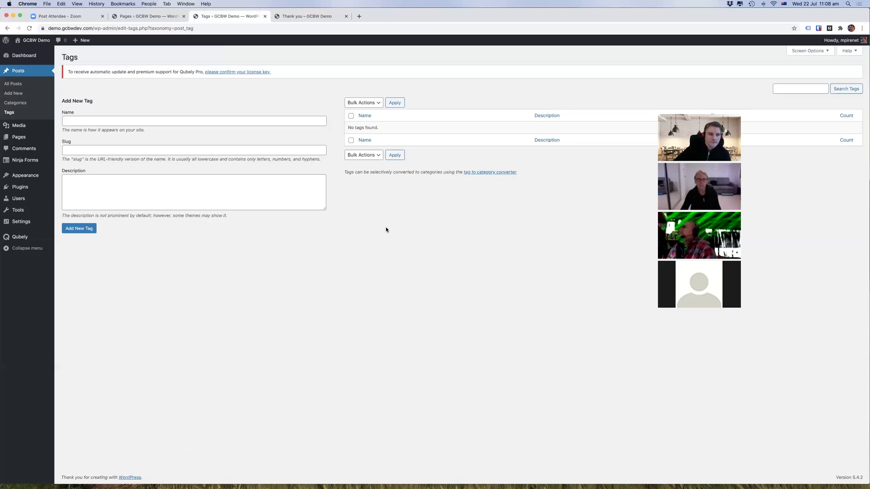
# Step: Return to Widgets, add a Tag Cloud widget to Sidebar 1 with Tags as its taxonomy, and remove the widget
pyautogui.moveTo(27, 175)
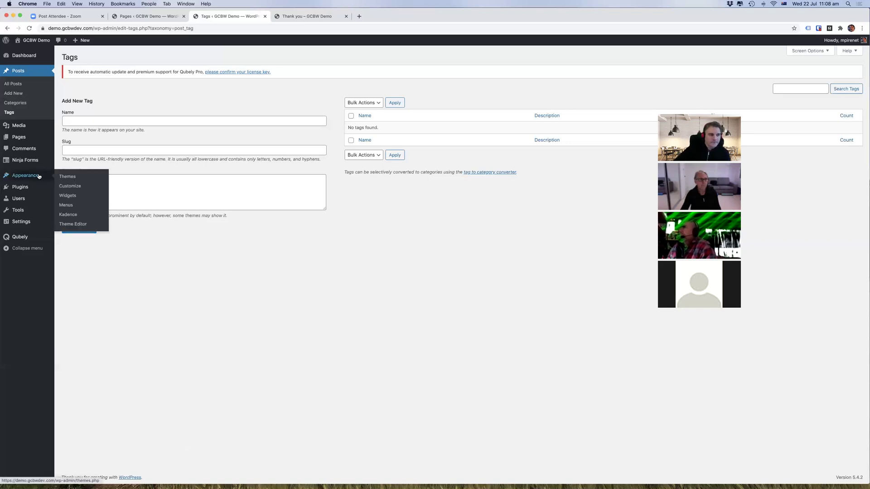
pyautogui.click(68, 194)
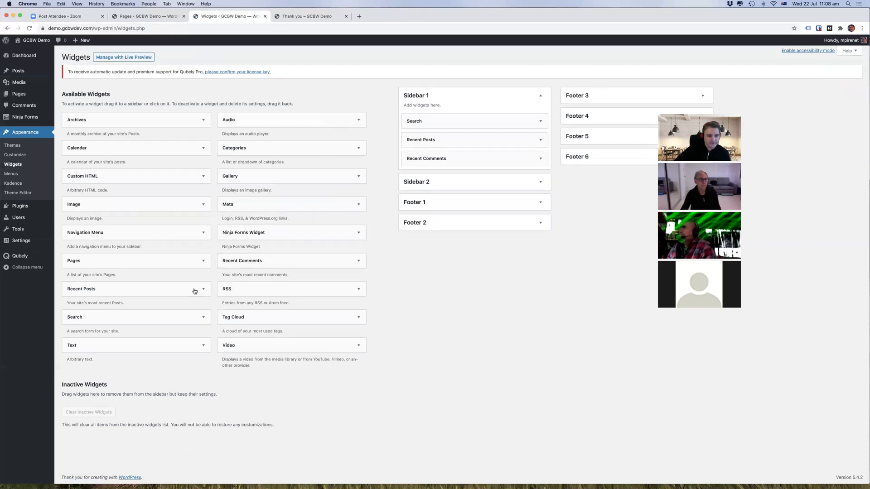
pyautogui.moveTo(265, 314); pyautogui.dragTo(440, 180)
pyautogui.click(451, 223)
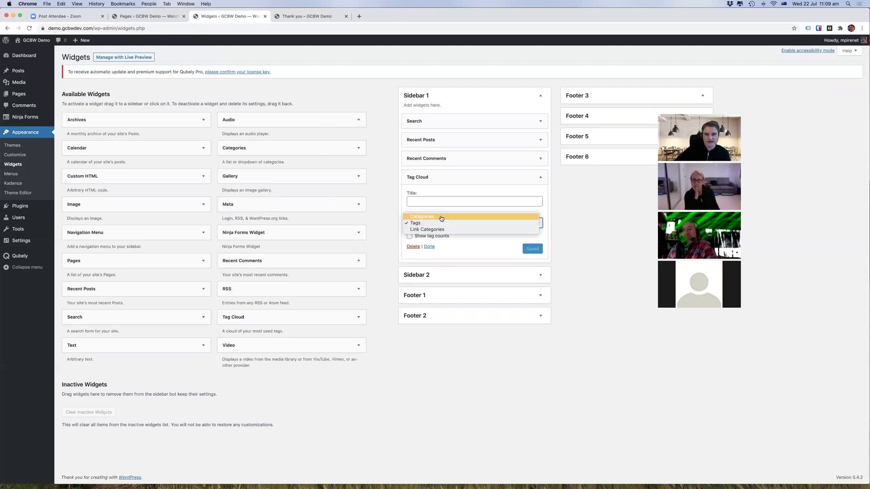
pyautogui.click(425, 222)
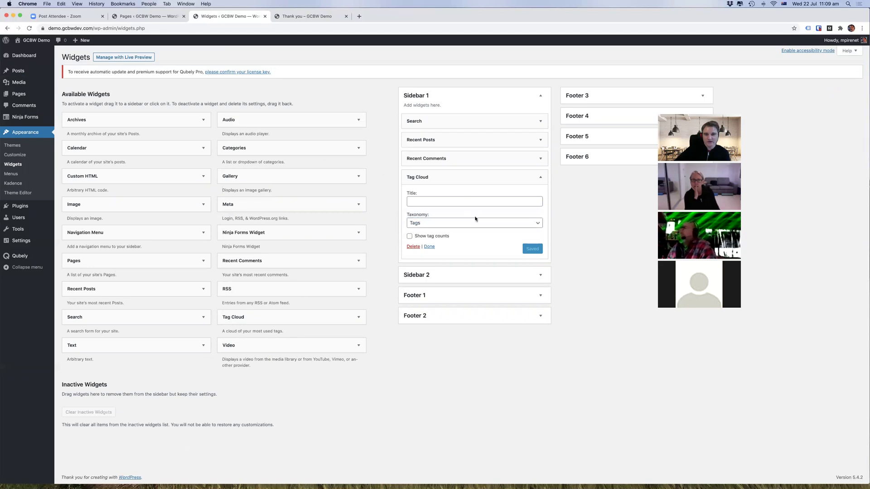
pyautogui.moveTo(473, 179); pyautogui.dragTo(254, 233)
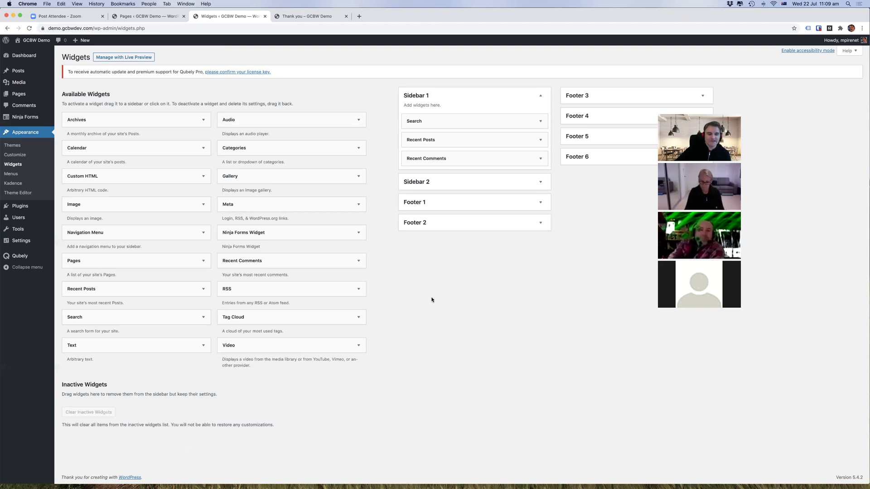
pyautogui.moveTo(287, 320); pyautogui.dragTo(269, 321)
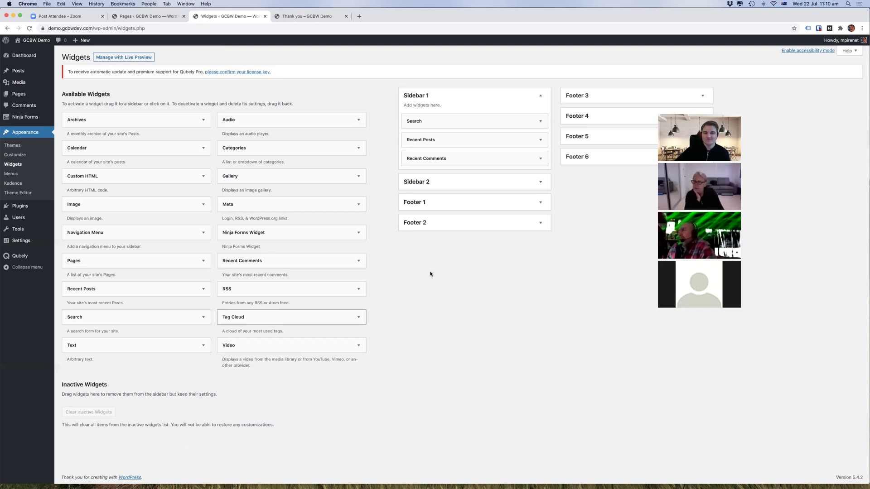
pyautogui.moveTo(585, 477)
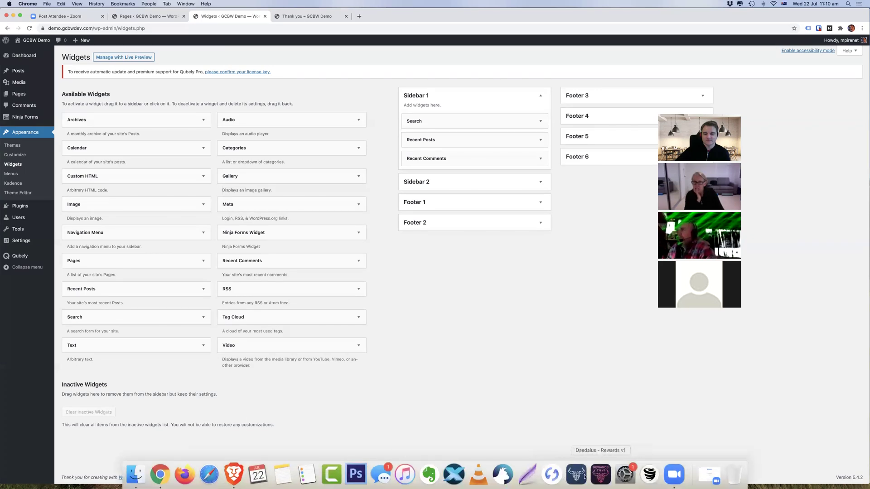